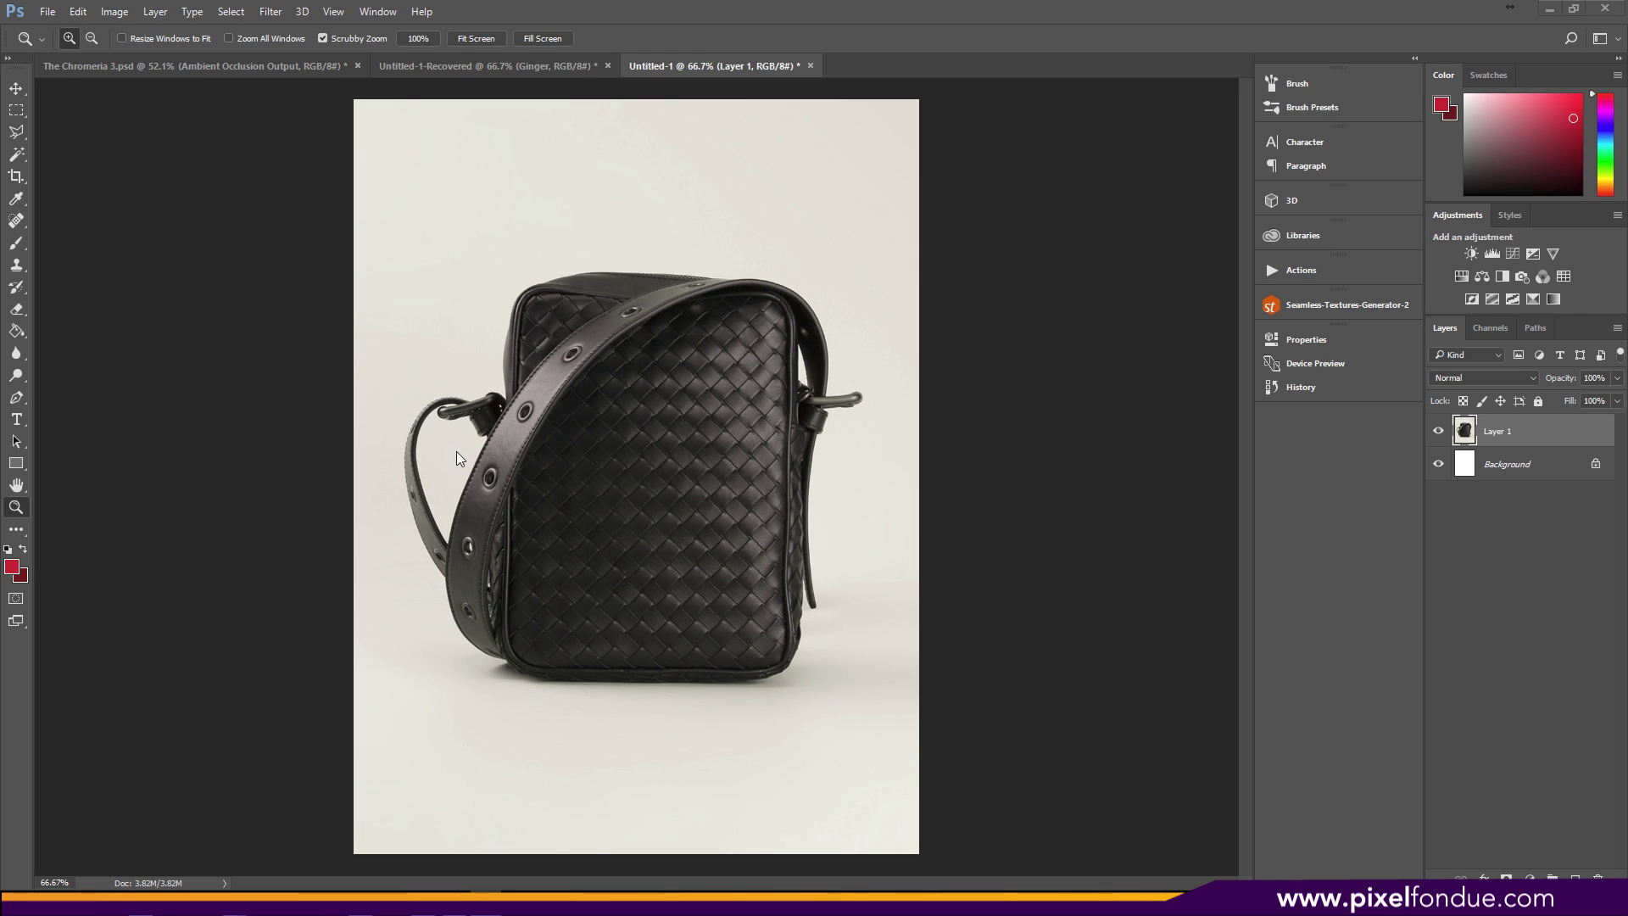
Zoom to about 194% on the left shoulder strap and pan to frame its metal buckle.
drag(448, 412, 525, 441)
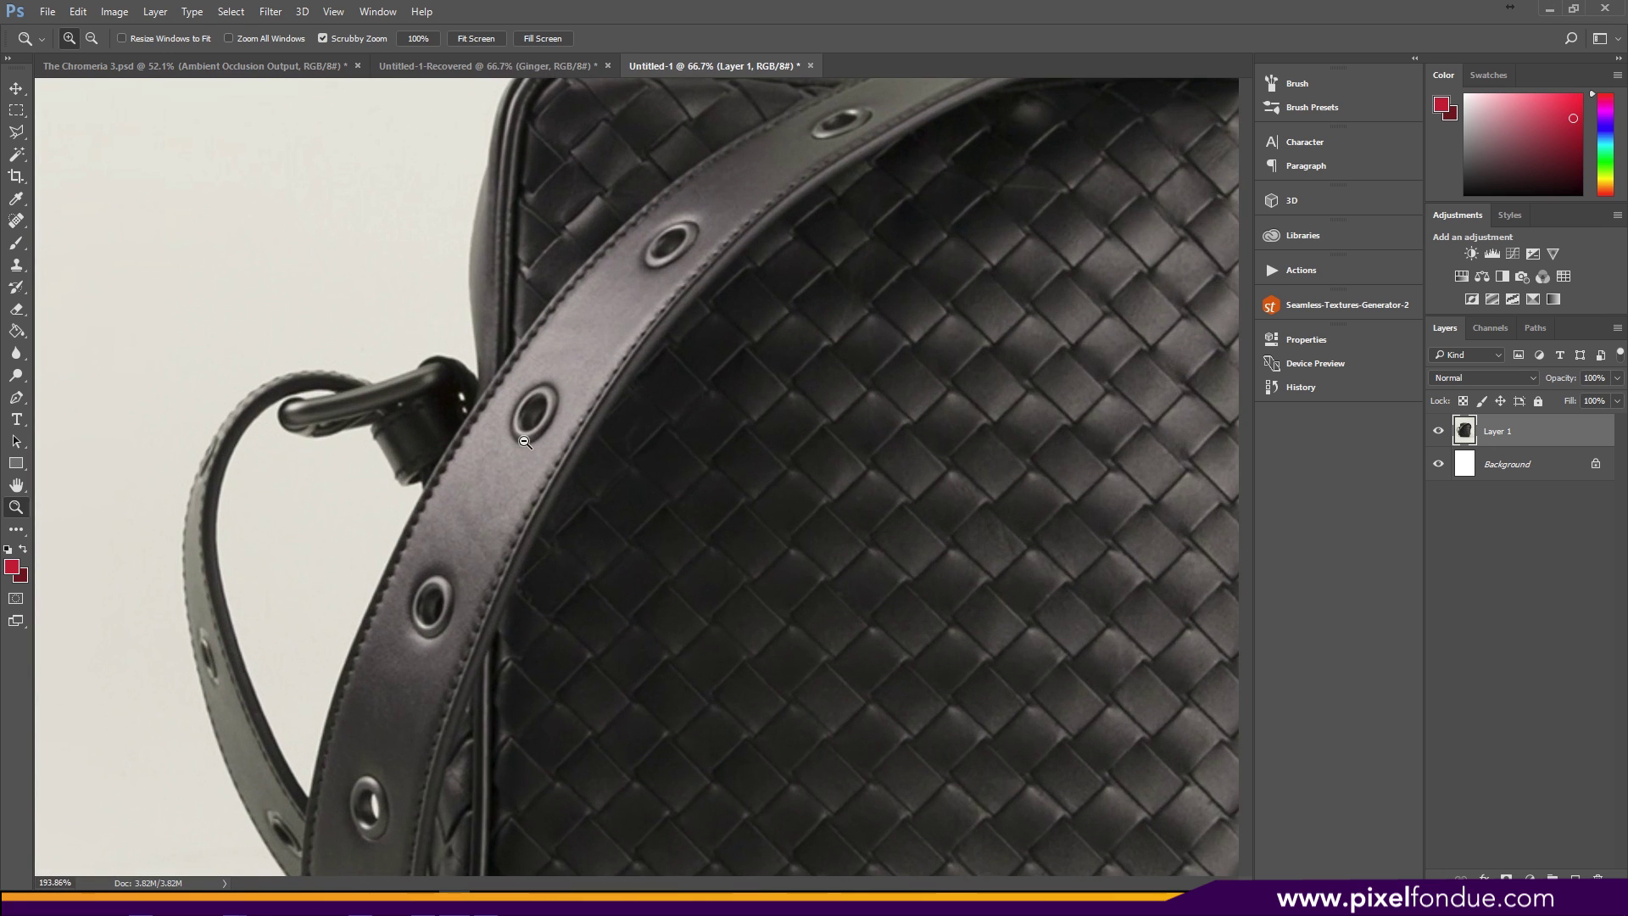
drag(360, 505, 437, 331)
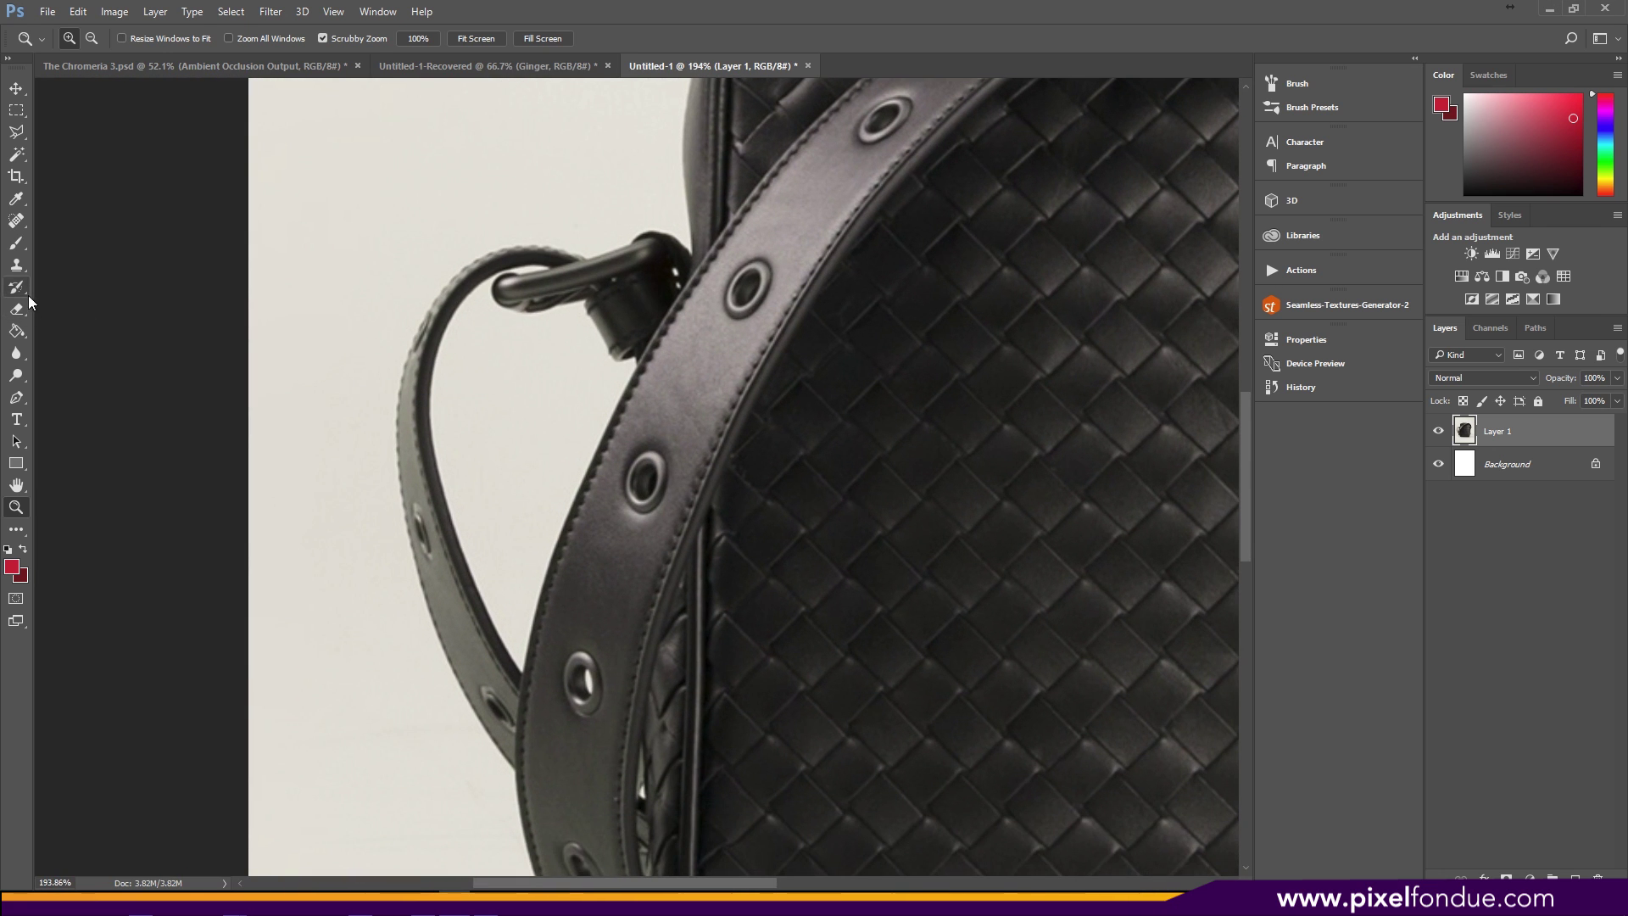
Select the standard Pen Tool from the toolbar's pen flyout.
click(16, 398)
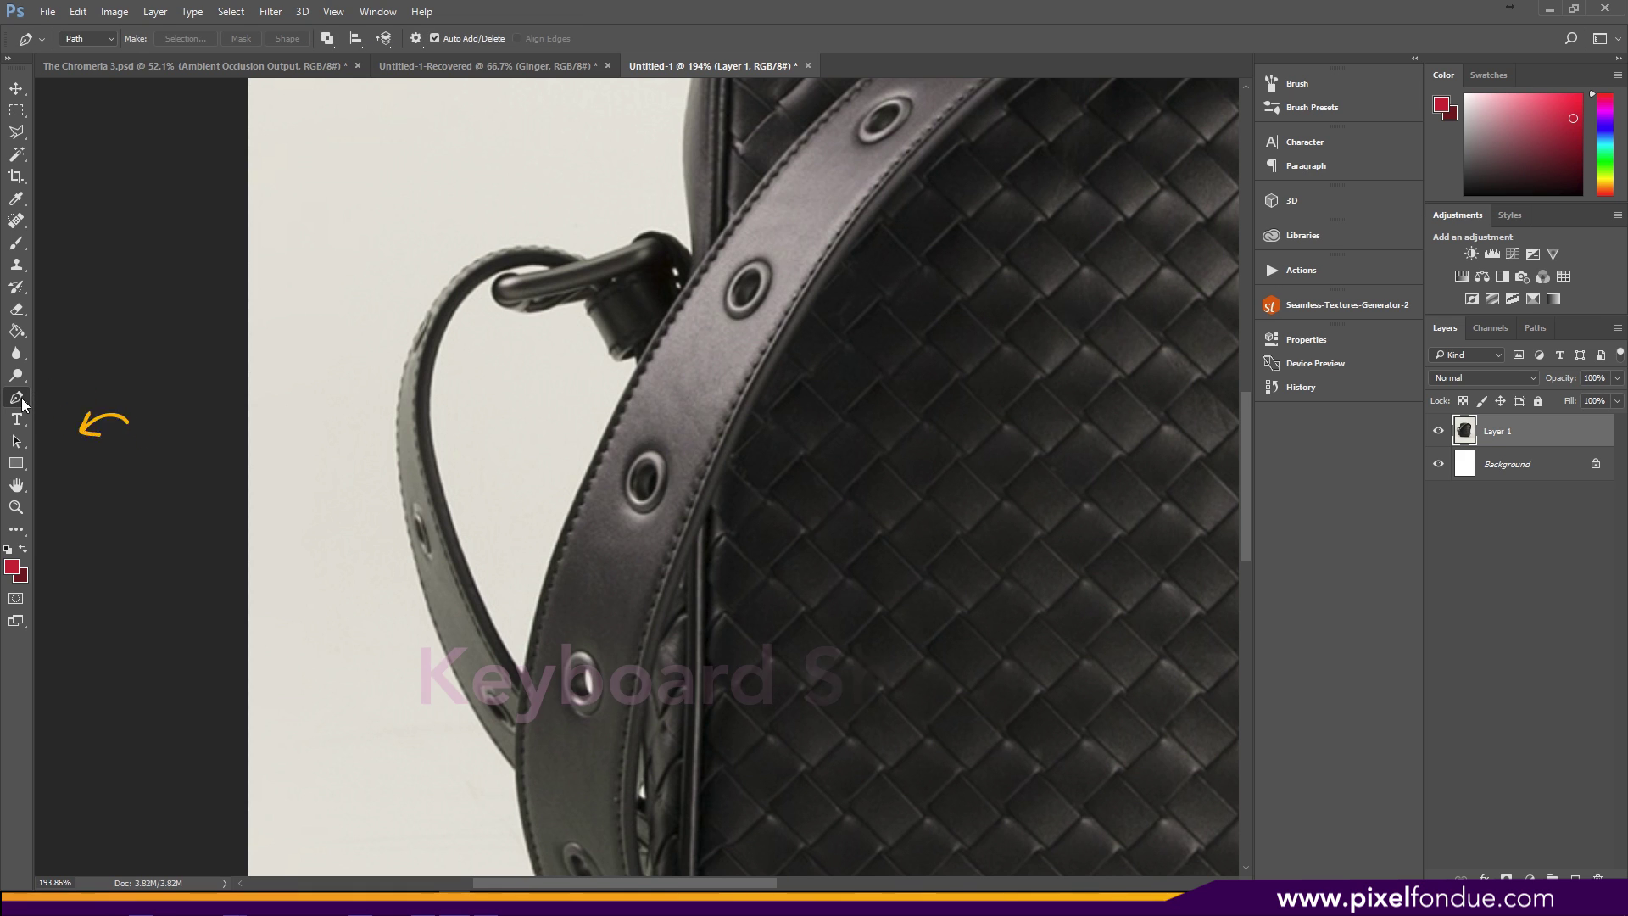
click(22, 400)
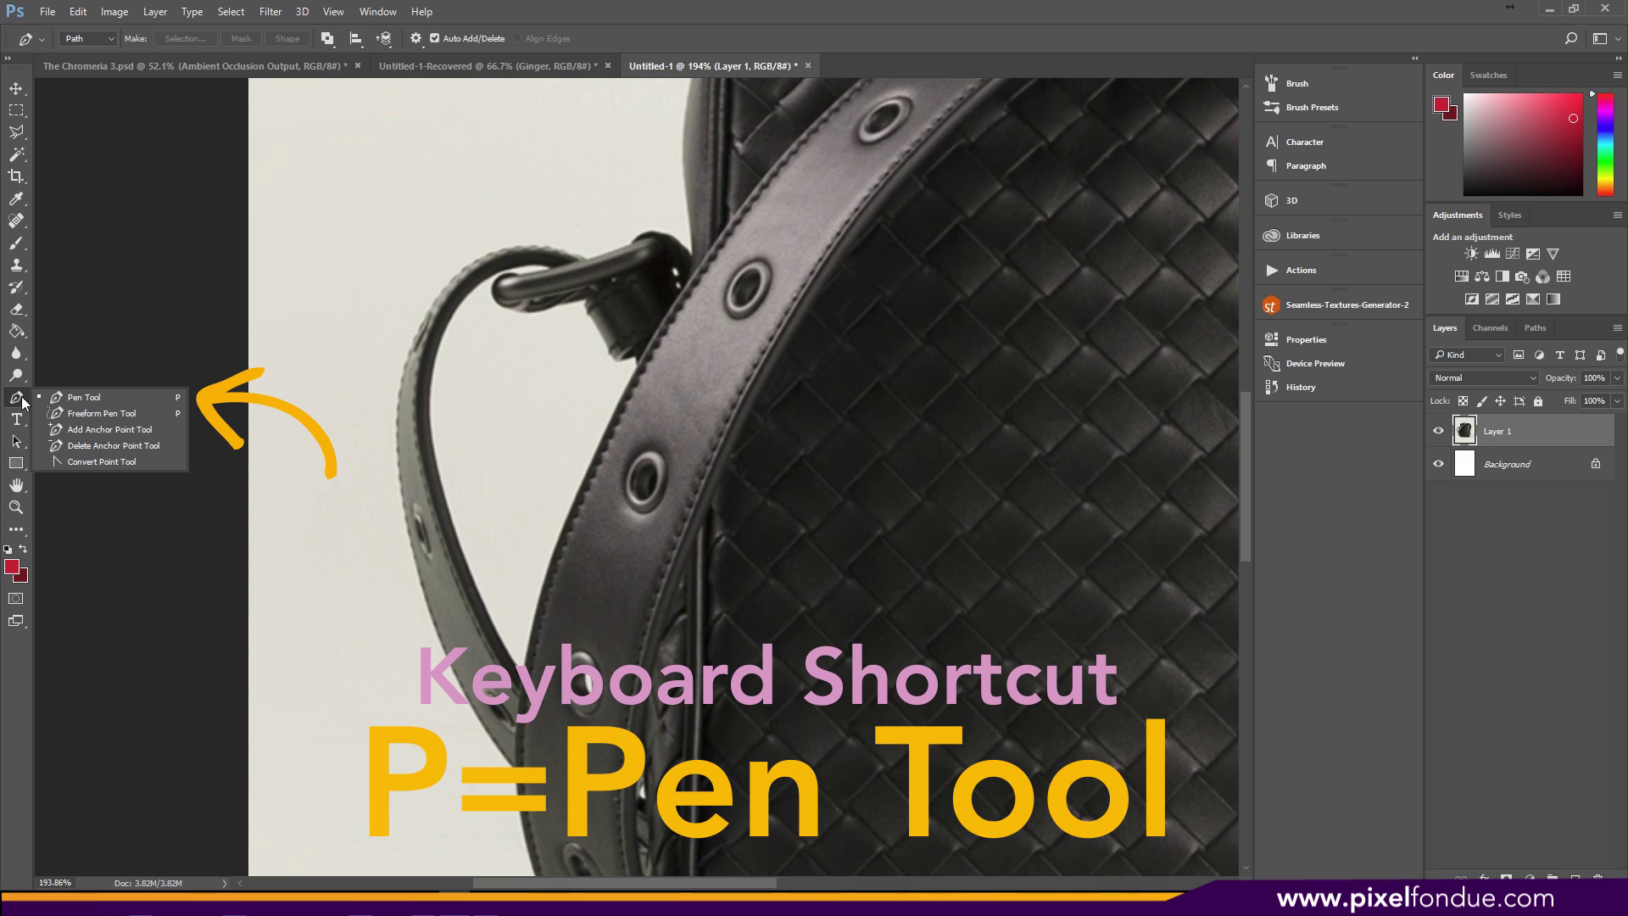
click(106, 398)
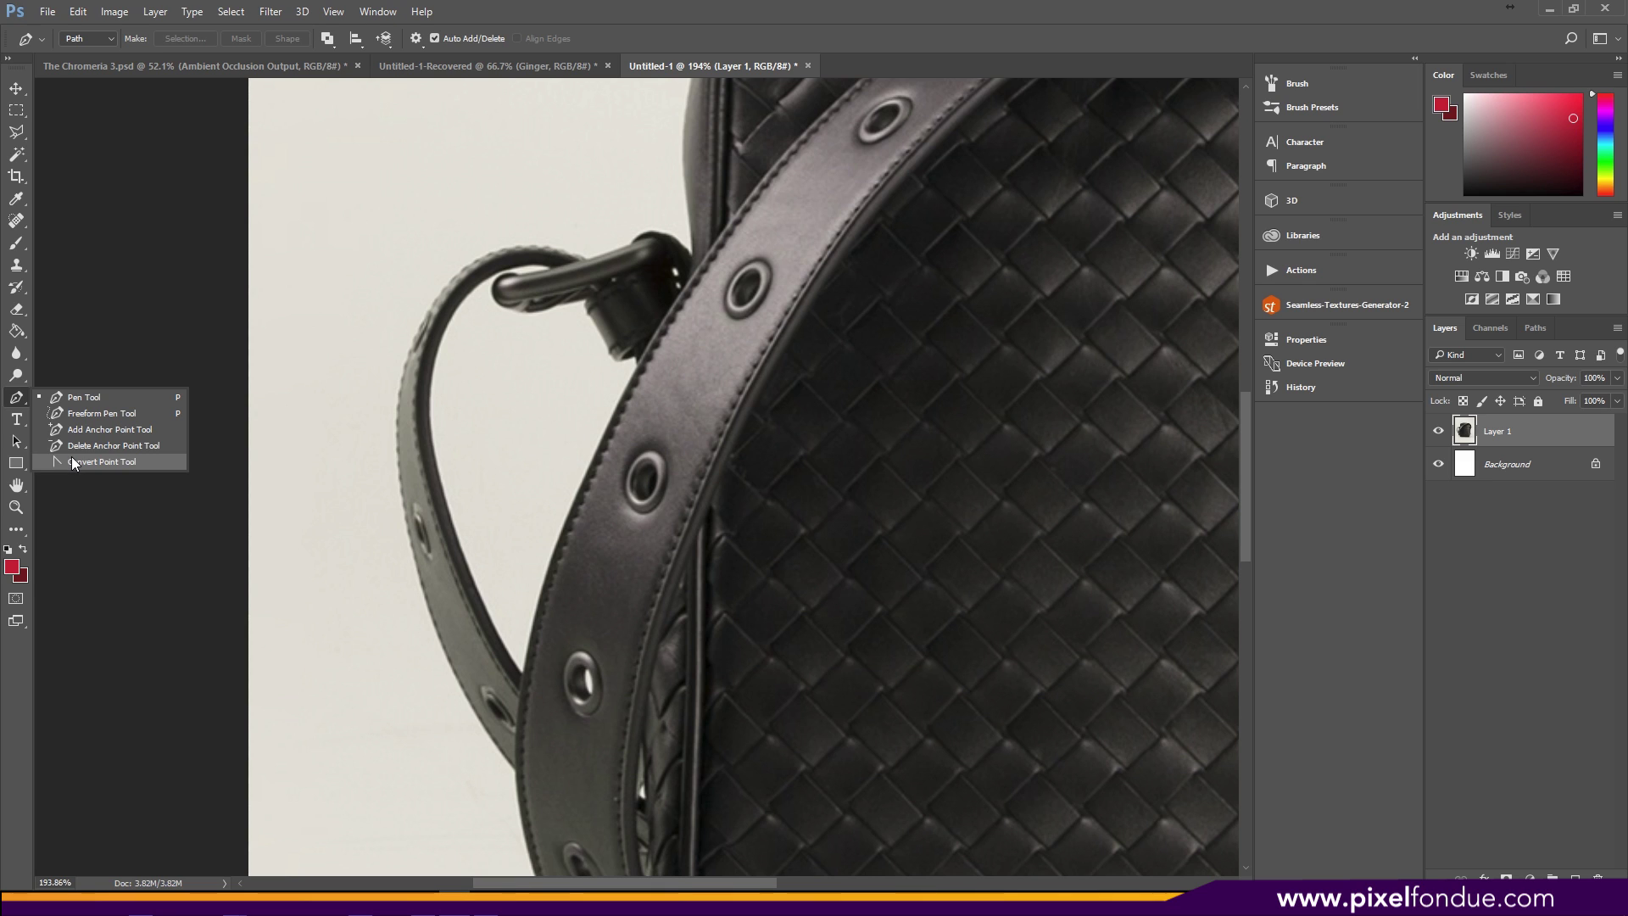
Set the Pen to Path mode with the Combine Shapes path operation.
click(78, 400)
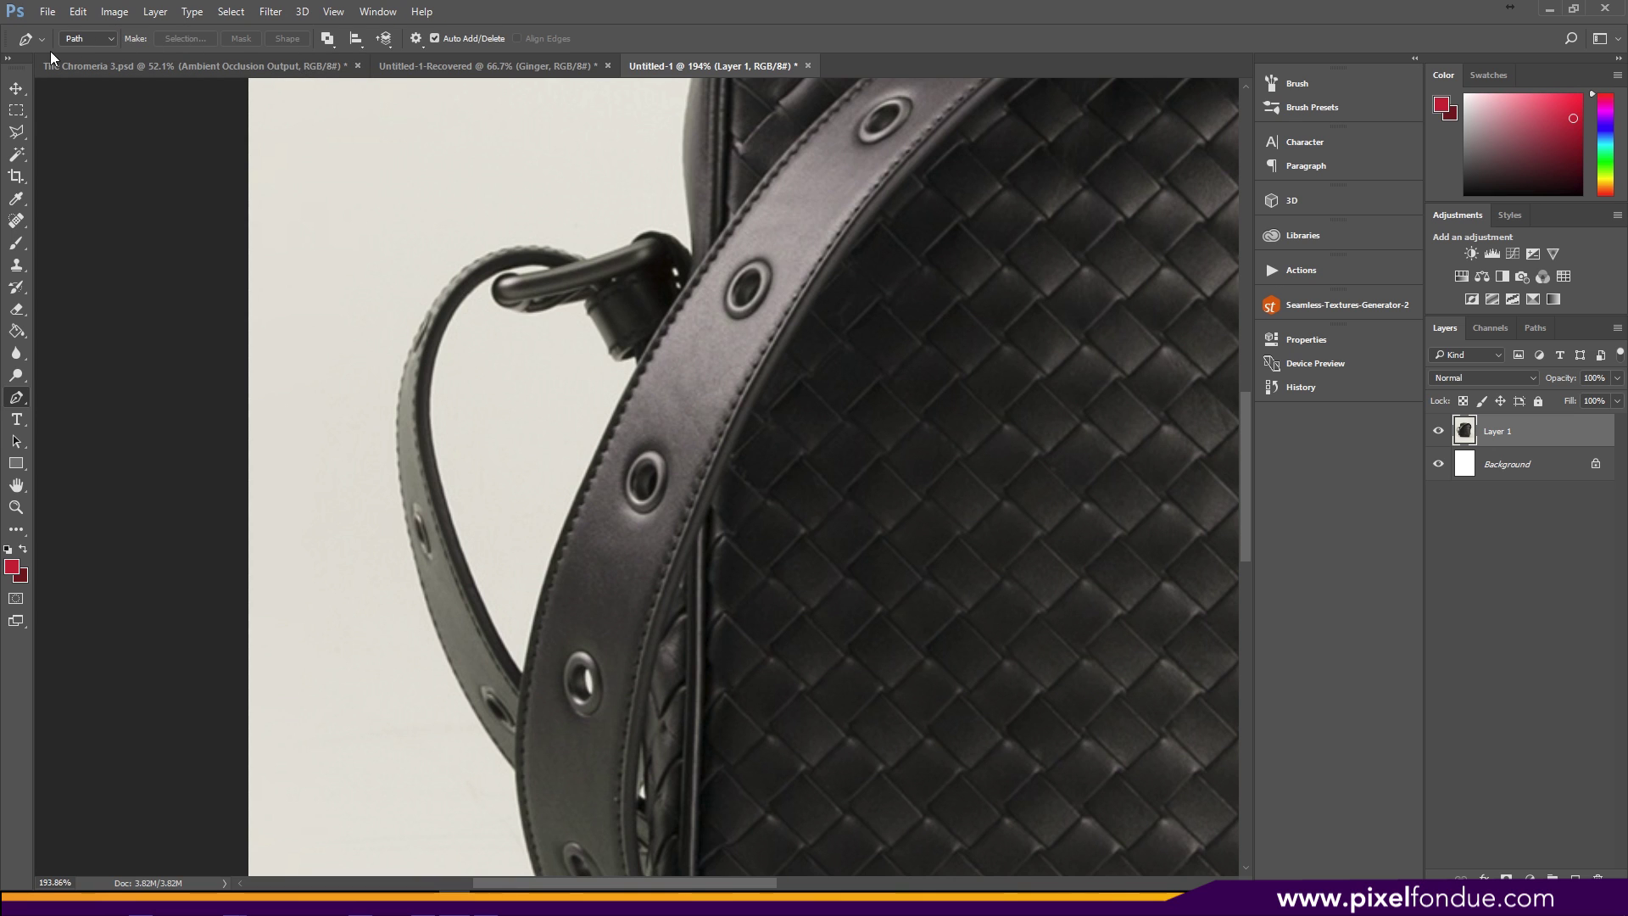
click(327, 38)
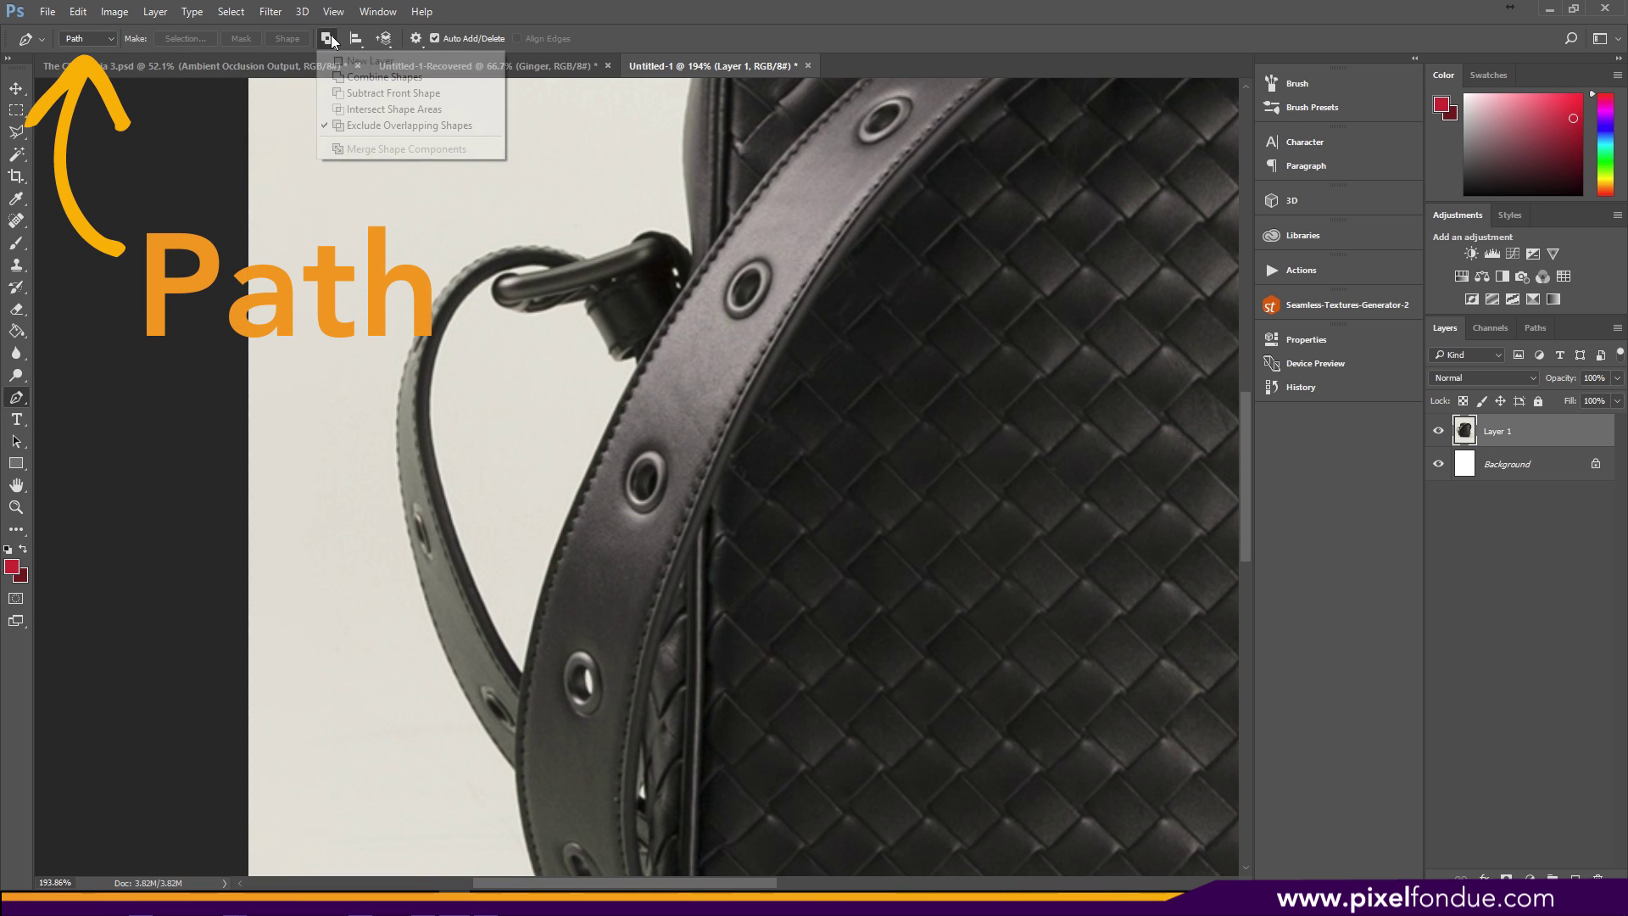
click(360, 78)
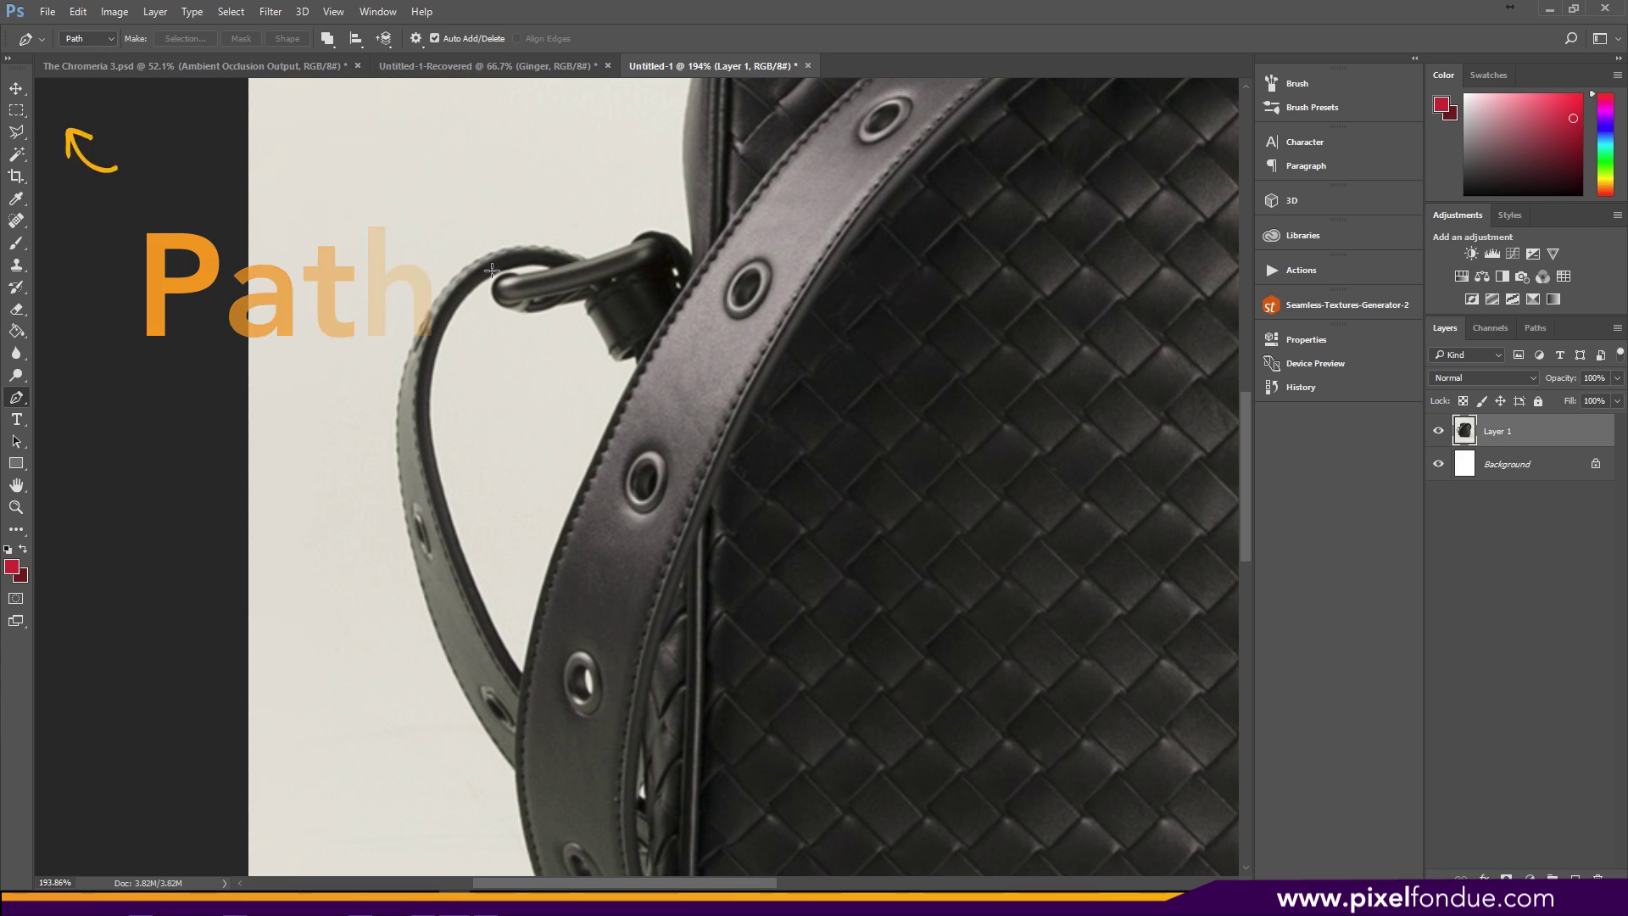
Zoom out to show the whole bag, then return to the Pen tool.
key(z)
mouse_move(687, 204)
mouse_down()
mouse_move(661, 232)
mouse_move(659, 189)
mouse_up()
key(p)
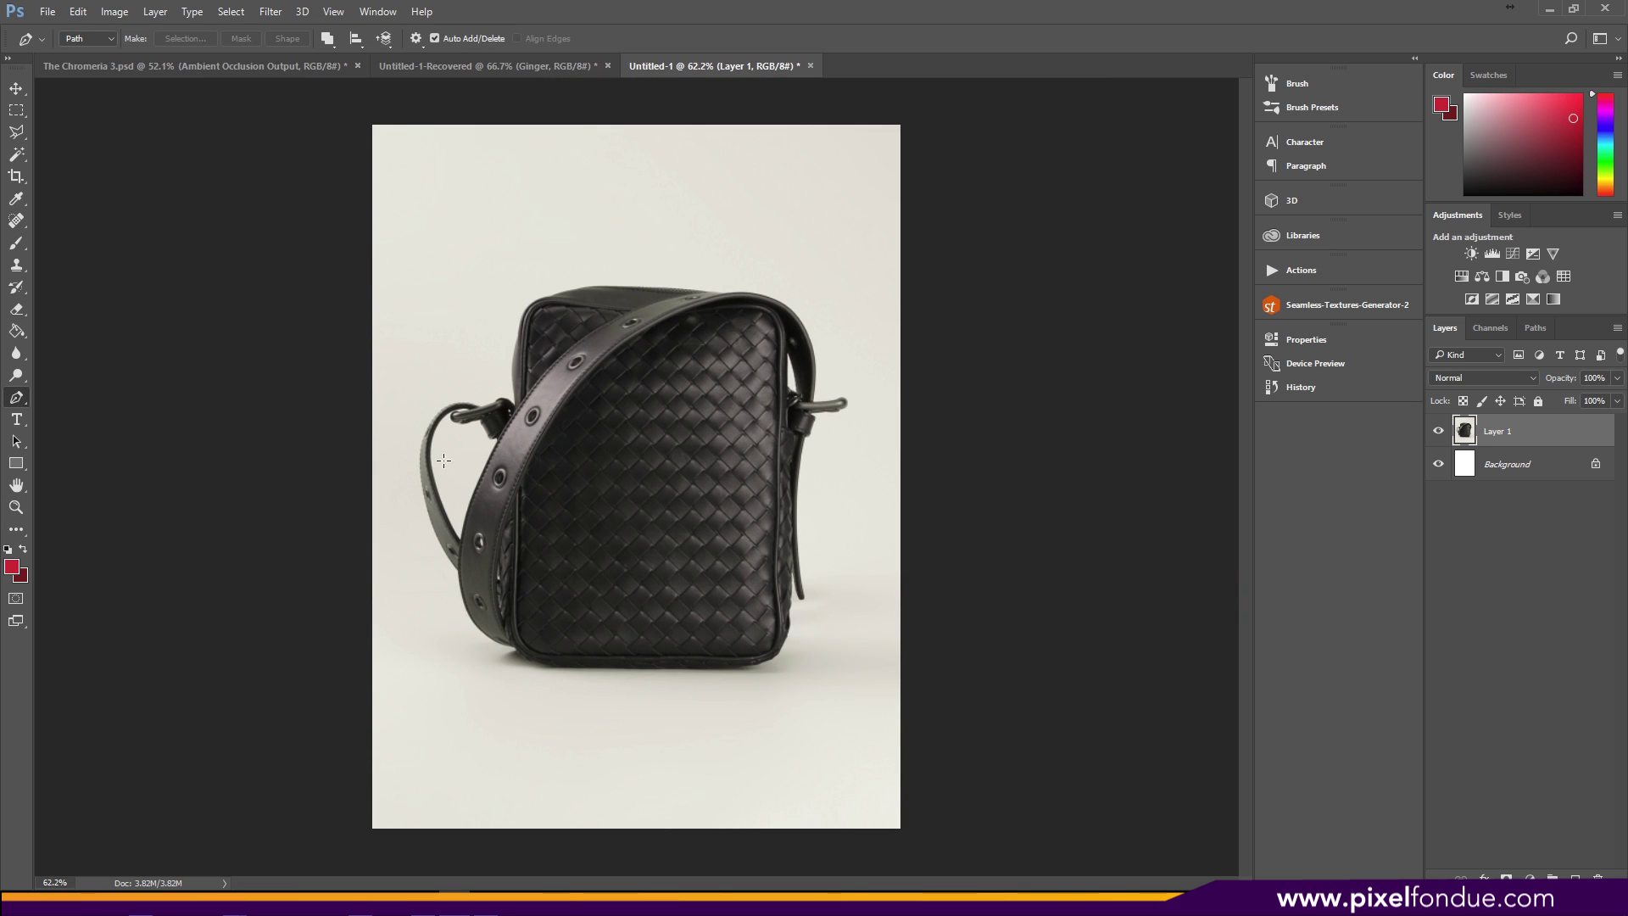
Zoom to about 445% on the bag's upper-left edge.
key(z)
drag(459, 388, 623, 496)
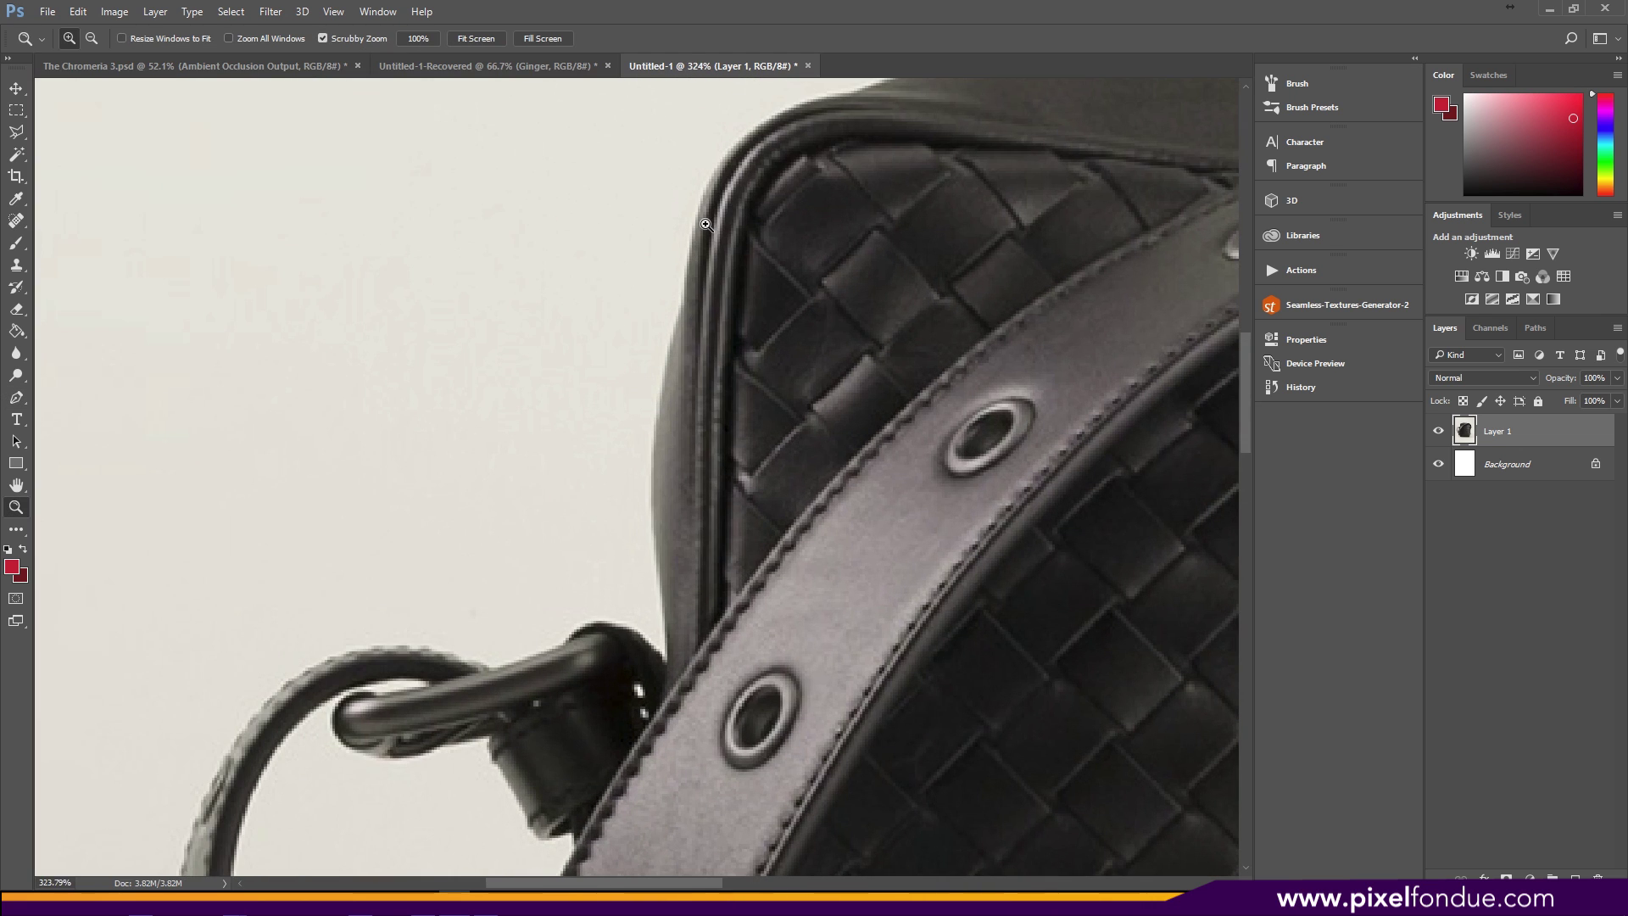
click(674, 224)
key(p)
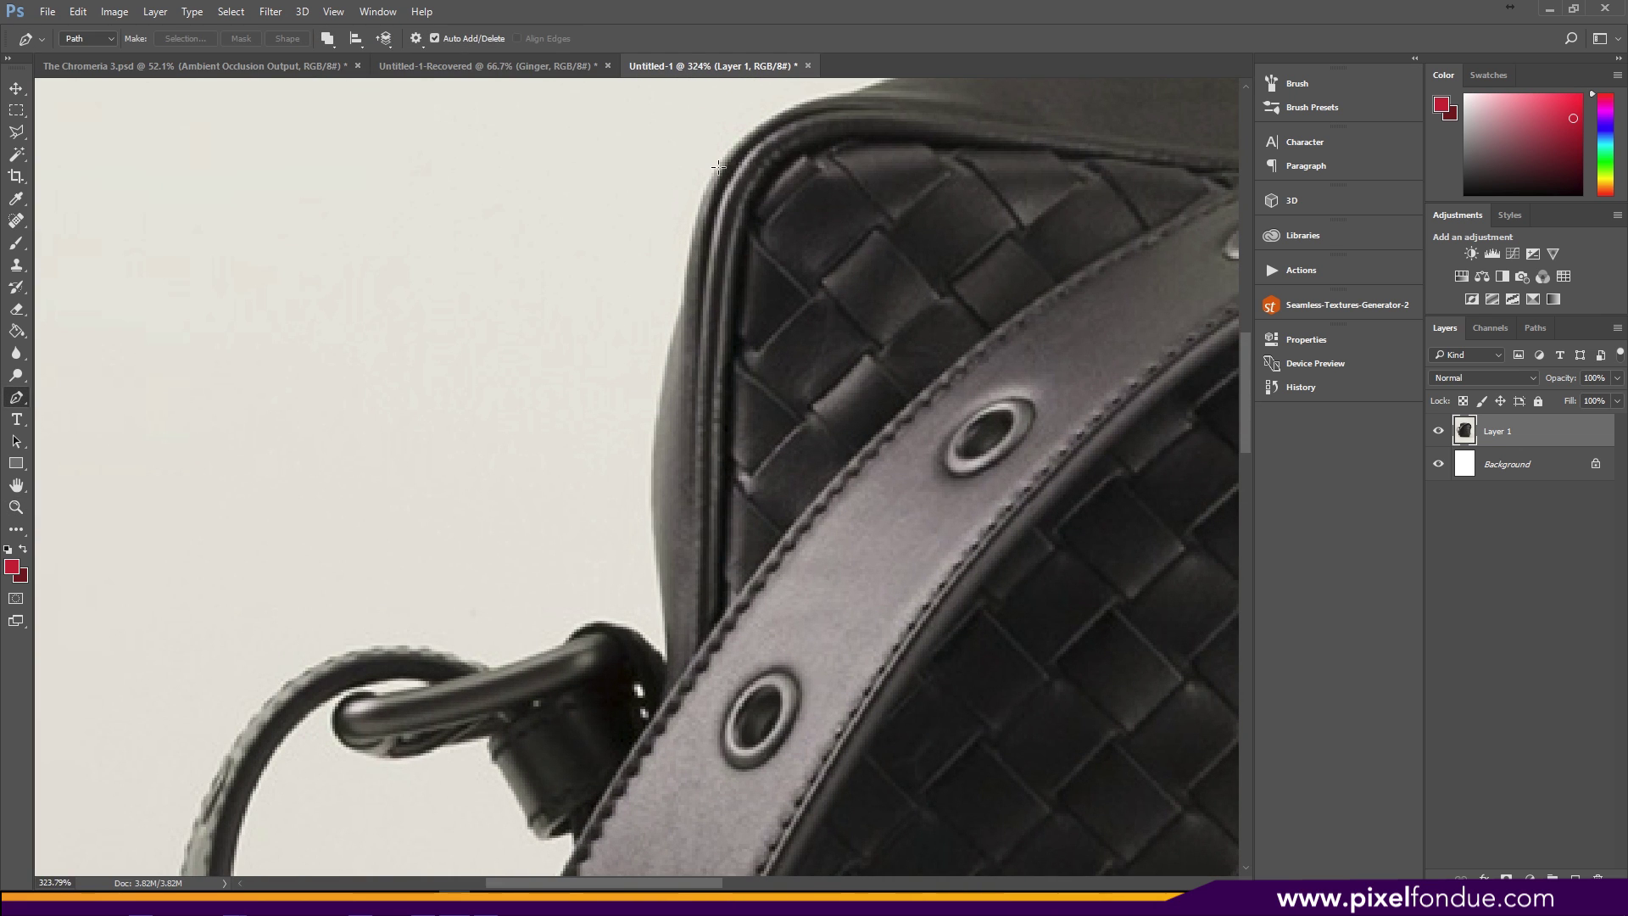
Trace curved Pen anchors down the bag's left edge to where it meets the buckle.
click(718, 162)
key(ctrl+space)
ctrl+click(697, 213)
mouse_move(685, 340)
mouse_down()
mouse_move(676, 399)
mouse_move(678, 342)
mouse_up()
click(676, 346)
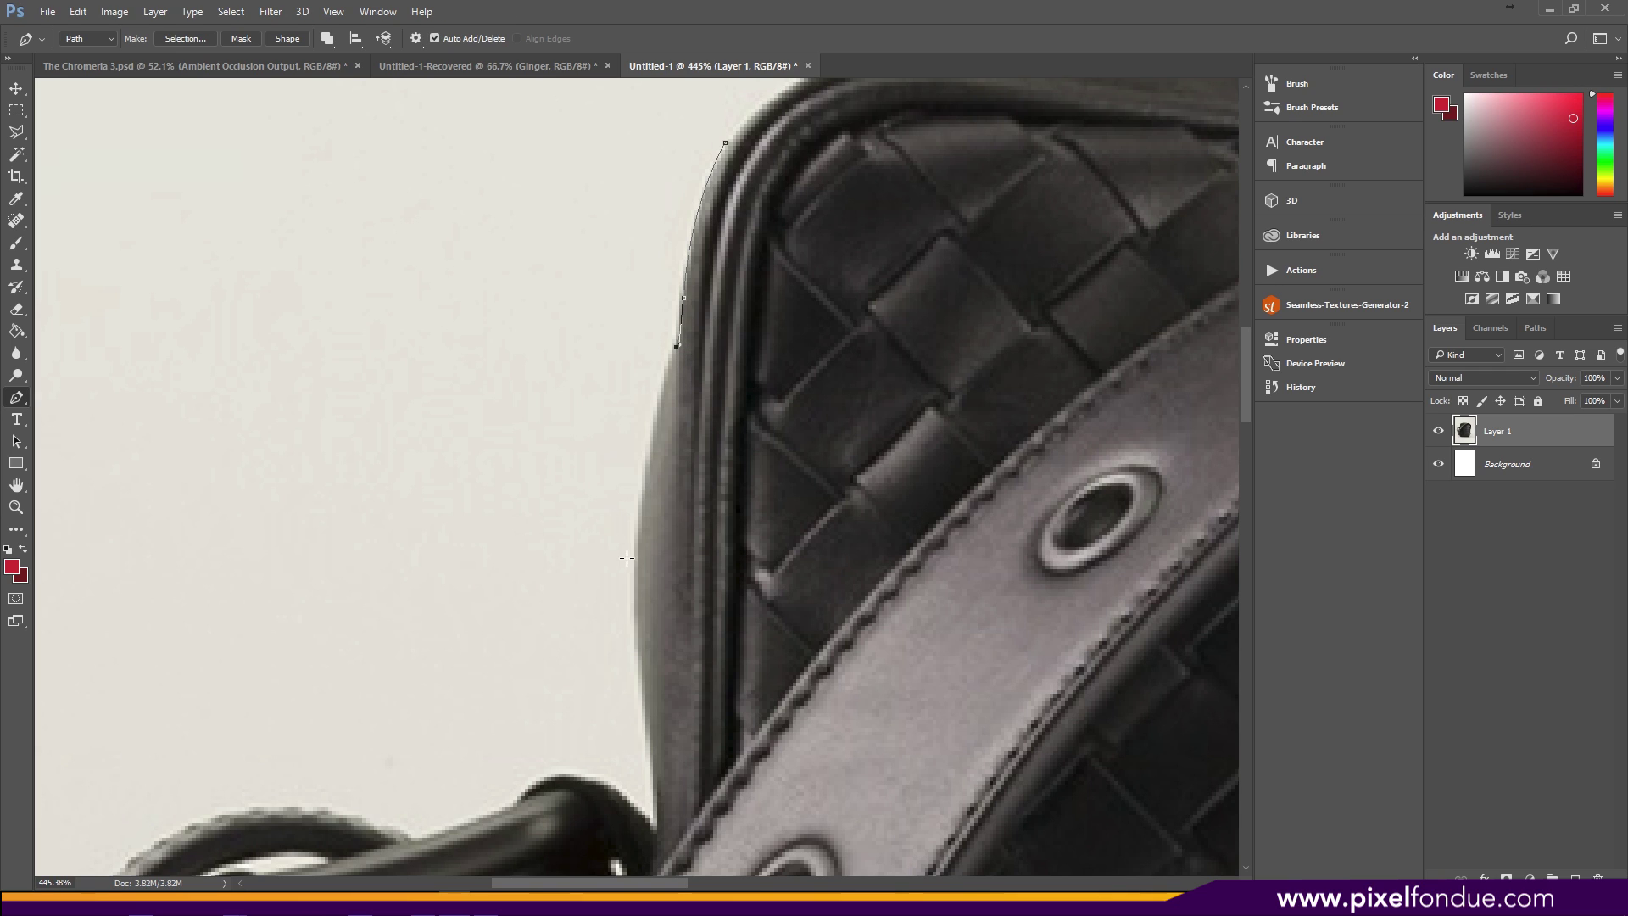
drag(634, 562, 634, 670)
drag(634, 558, 689, 241)
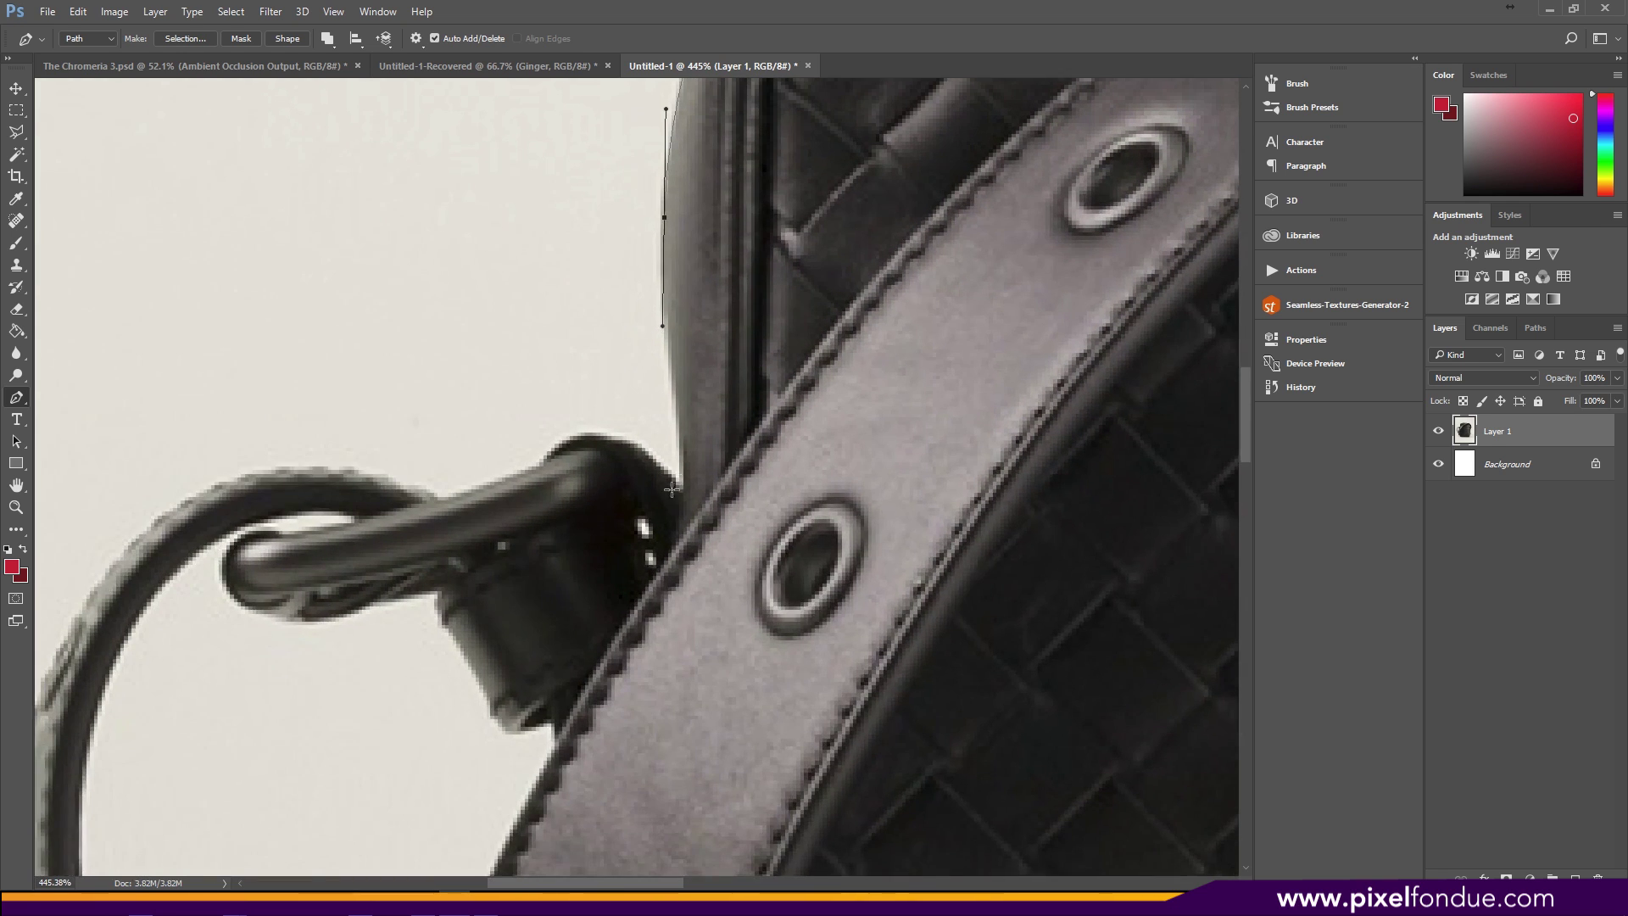
drag(684, 493, 573, 437)
click(548, 454)
Place anchors along the buckle's top and curve over the top of the strap loop.
click(540, 466)
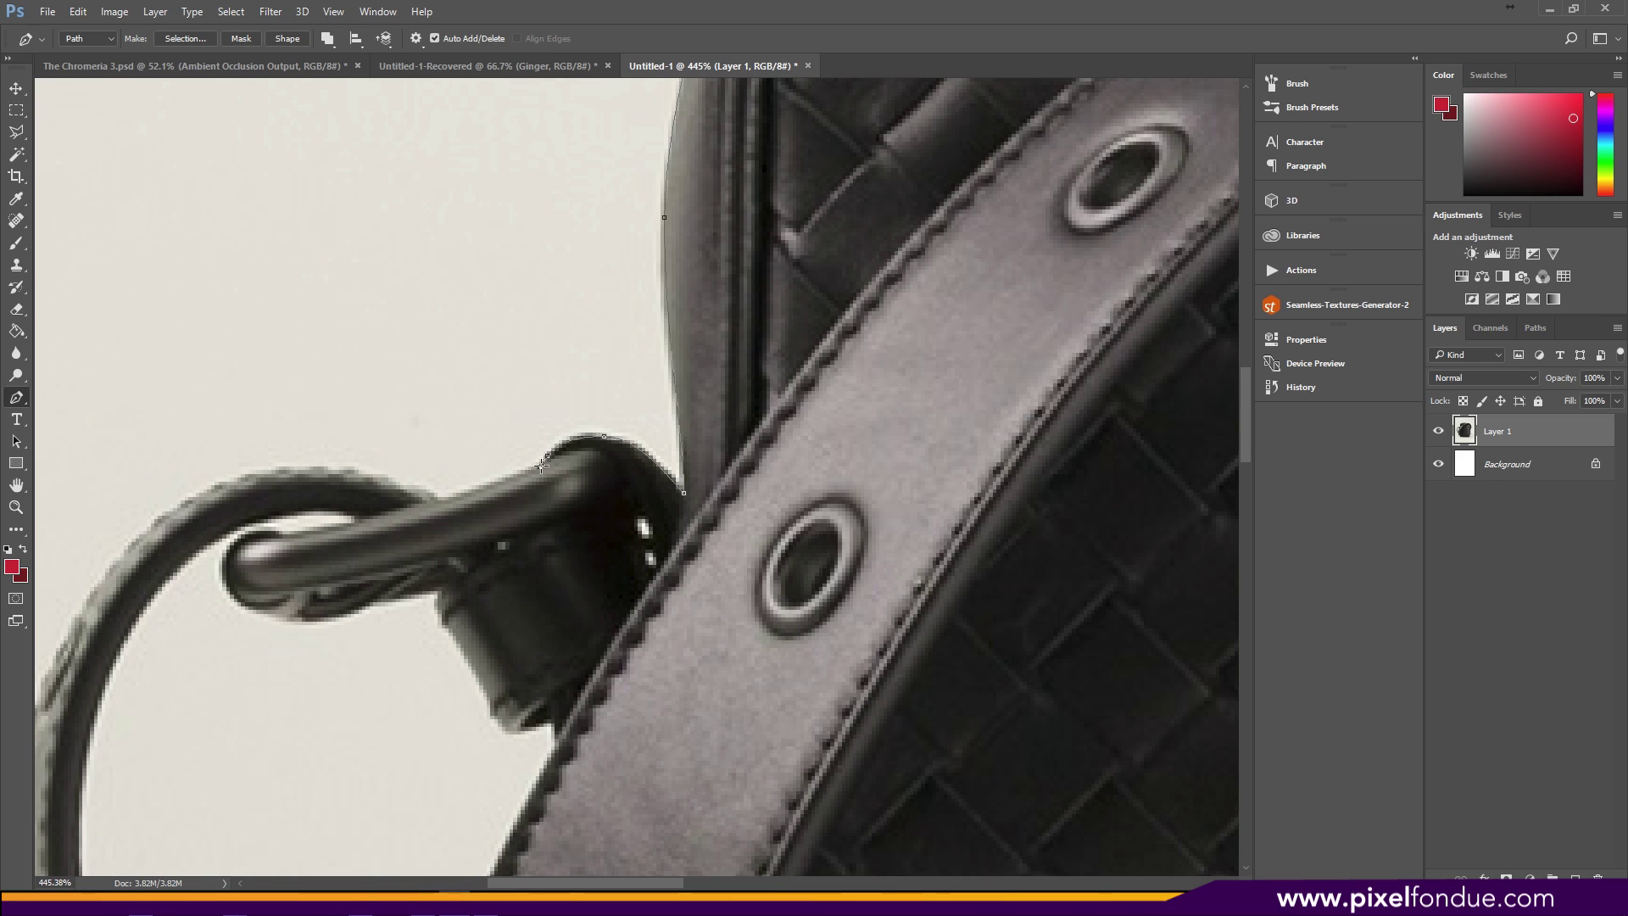
click(432, 502)
drag(298, 465, 205, 473)
drag(464, 438, 575, 618)
drag(574, 410, 618, 374)
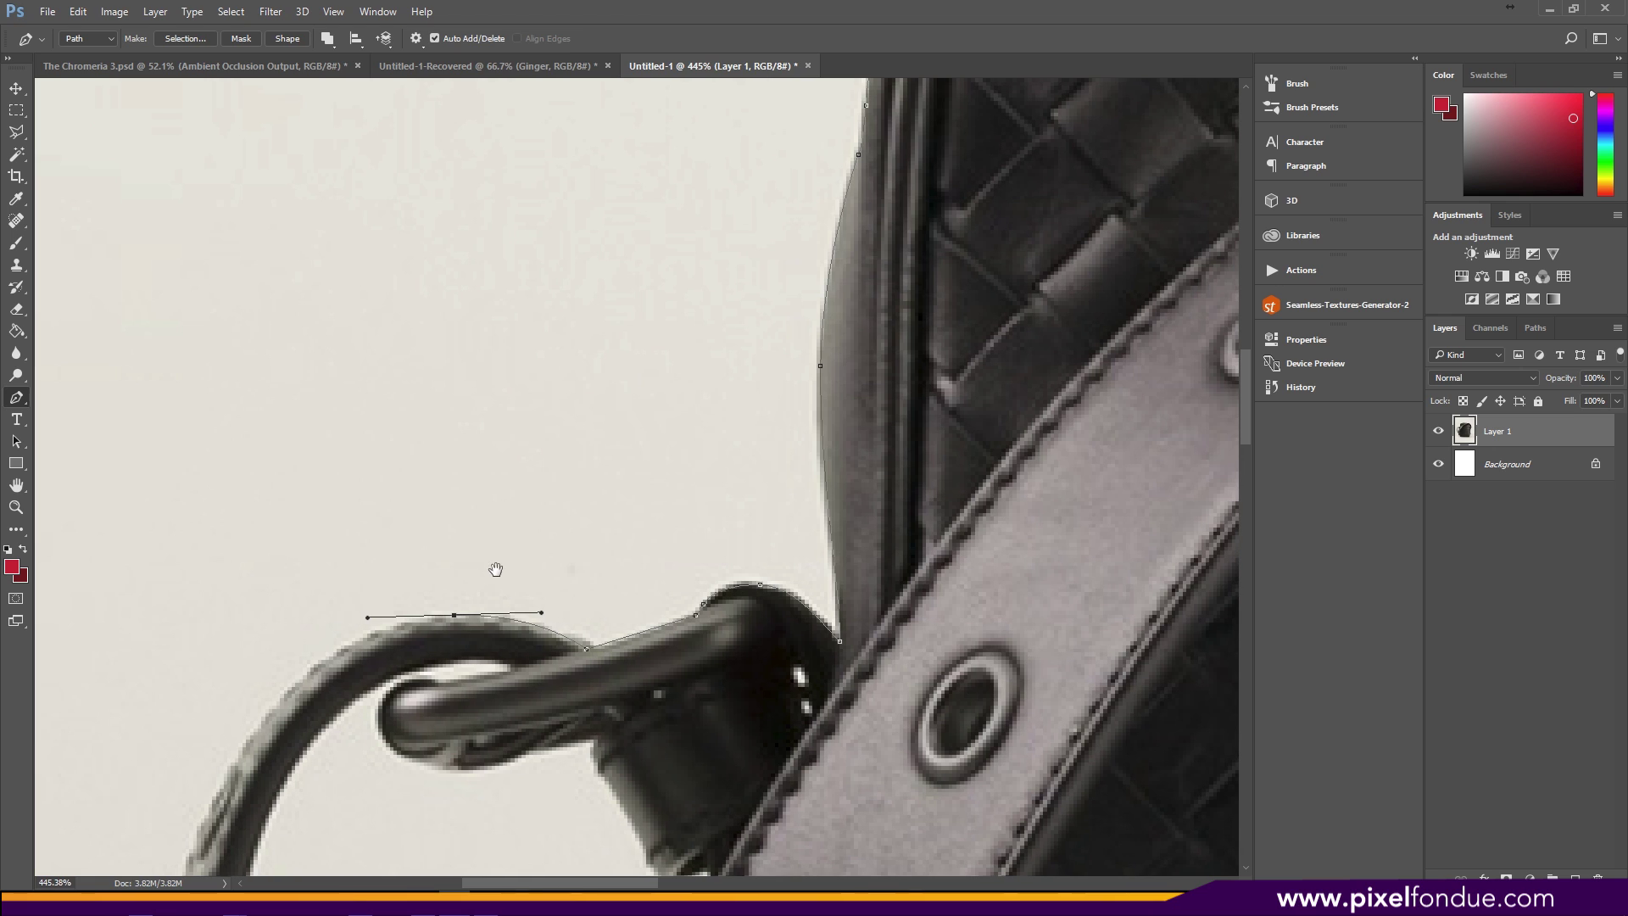
drag(538, 537, 591, 441)
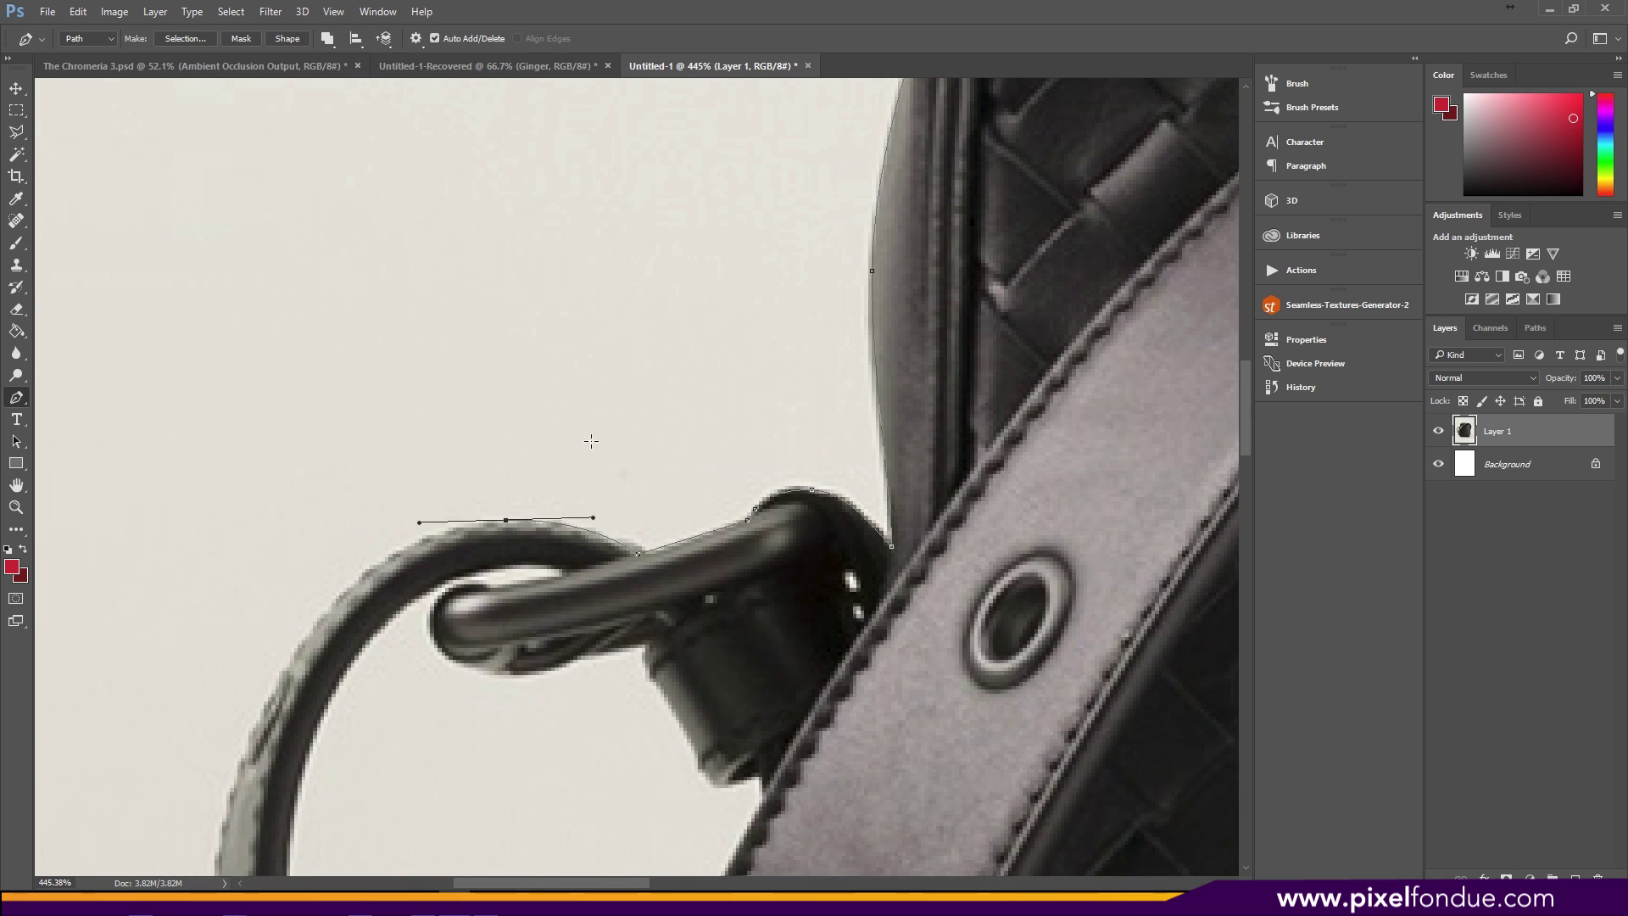
Undo the misplaced segment down the ring and add a curved anchor on the loop's outer edge.
click(330, 602)
key(ctrl+z)
drag(389, 525, 538, 407)
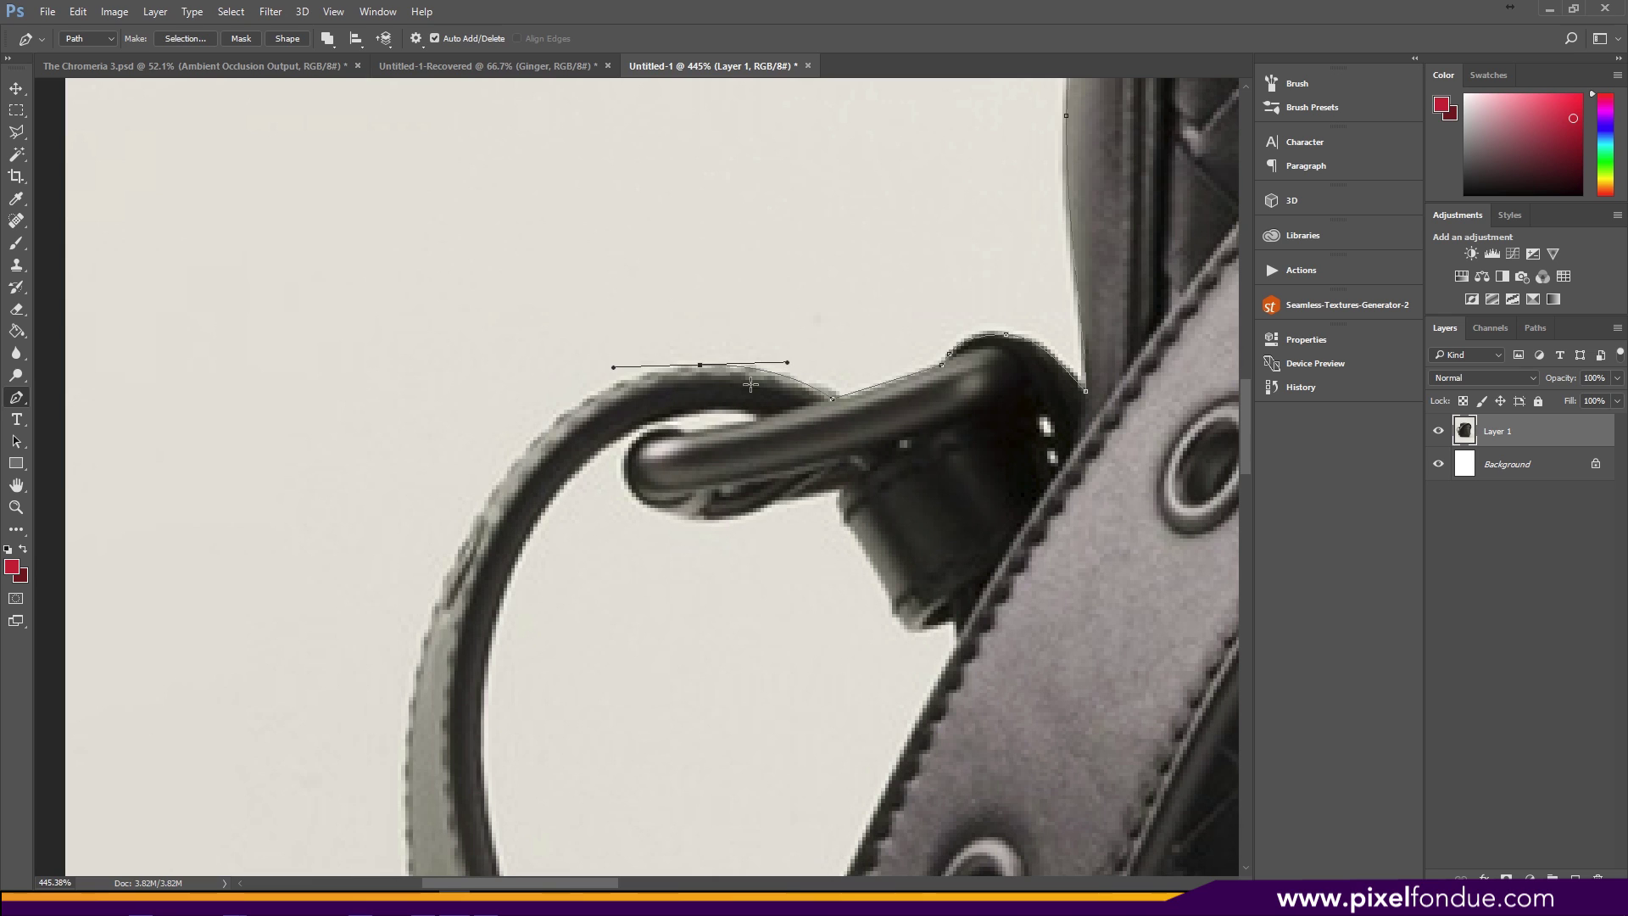
drag(482, 509, 434, 591)
scroll(543, 604, down, 5)
scroll(543, 604, left, 2)
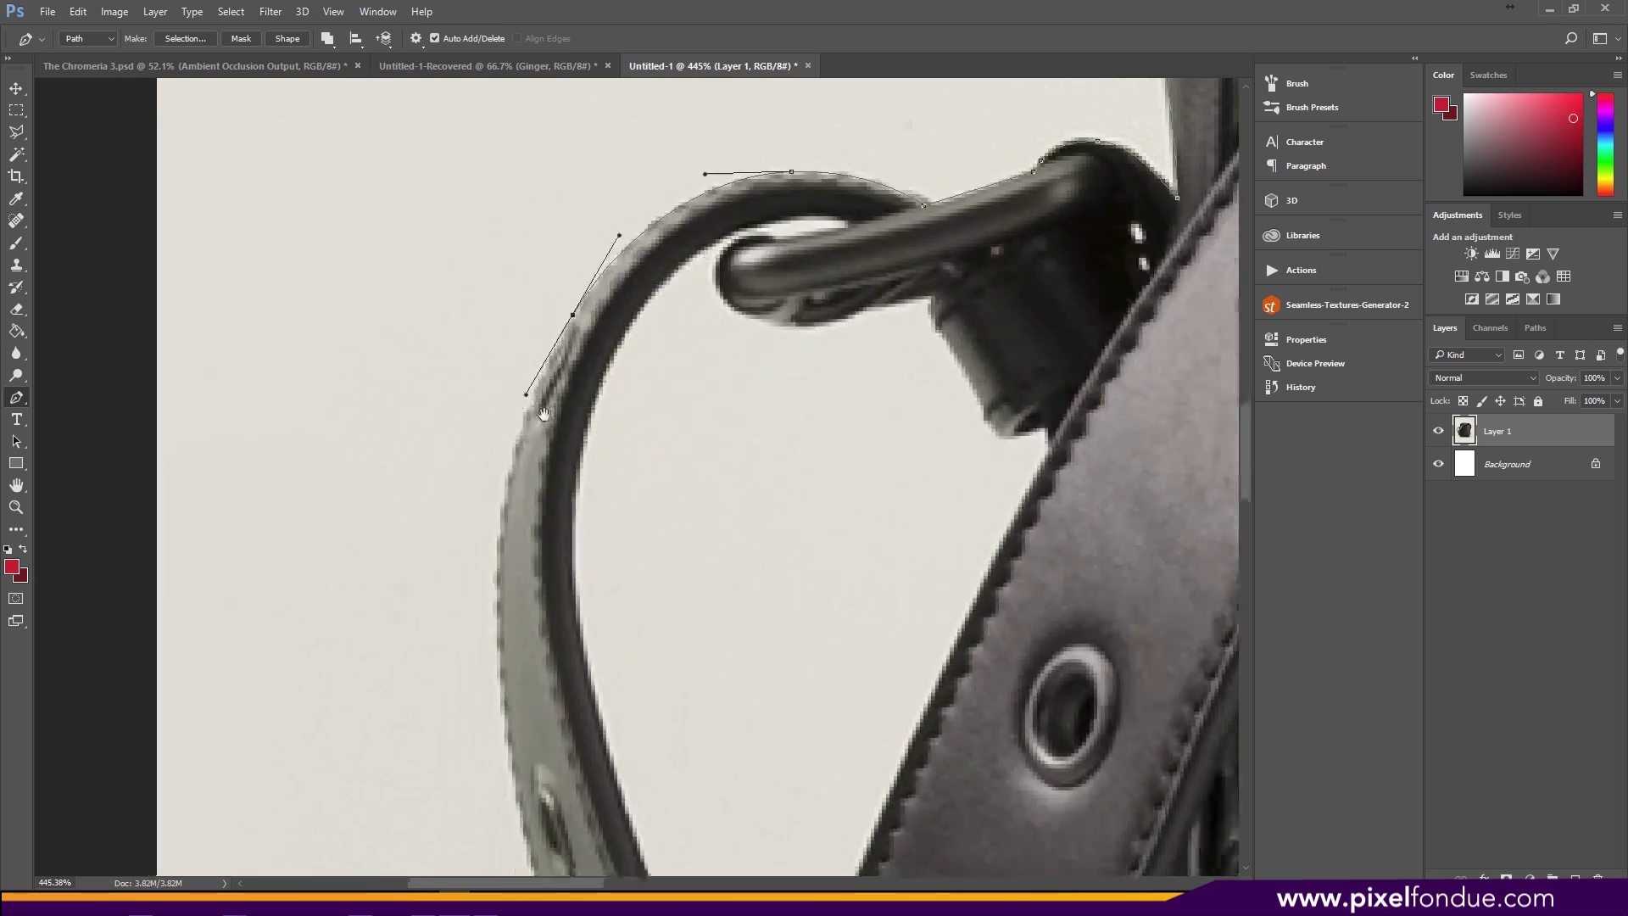
scroll(611, 390, up, 3)
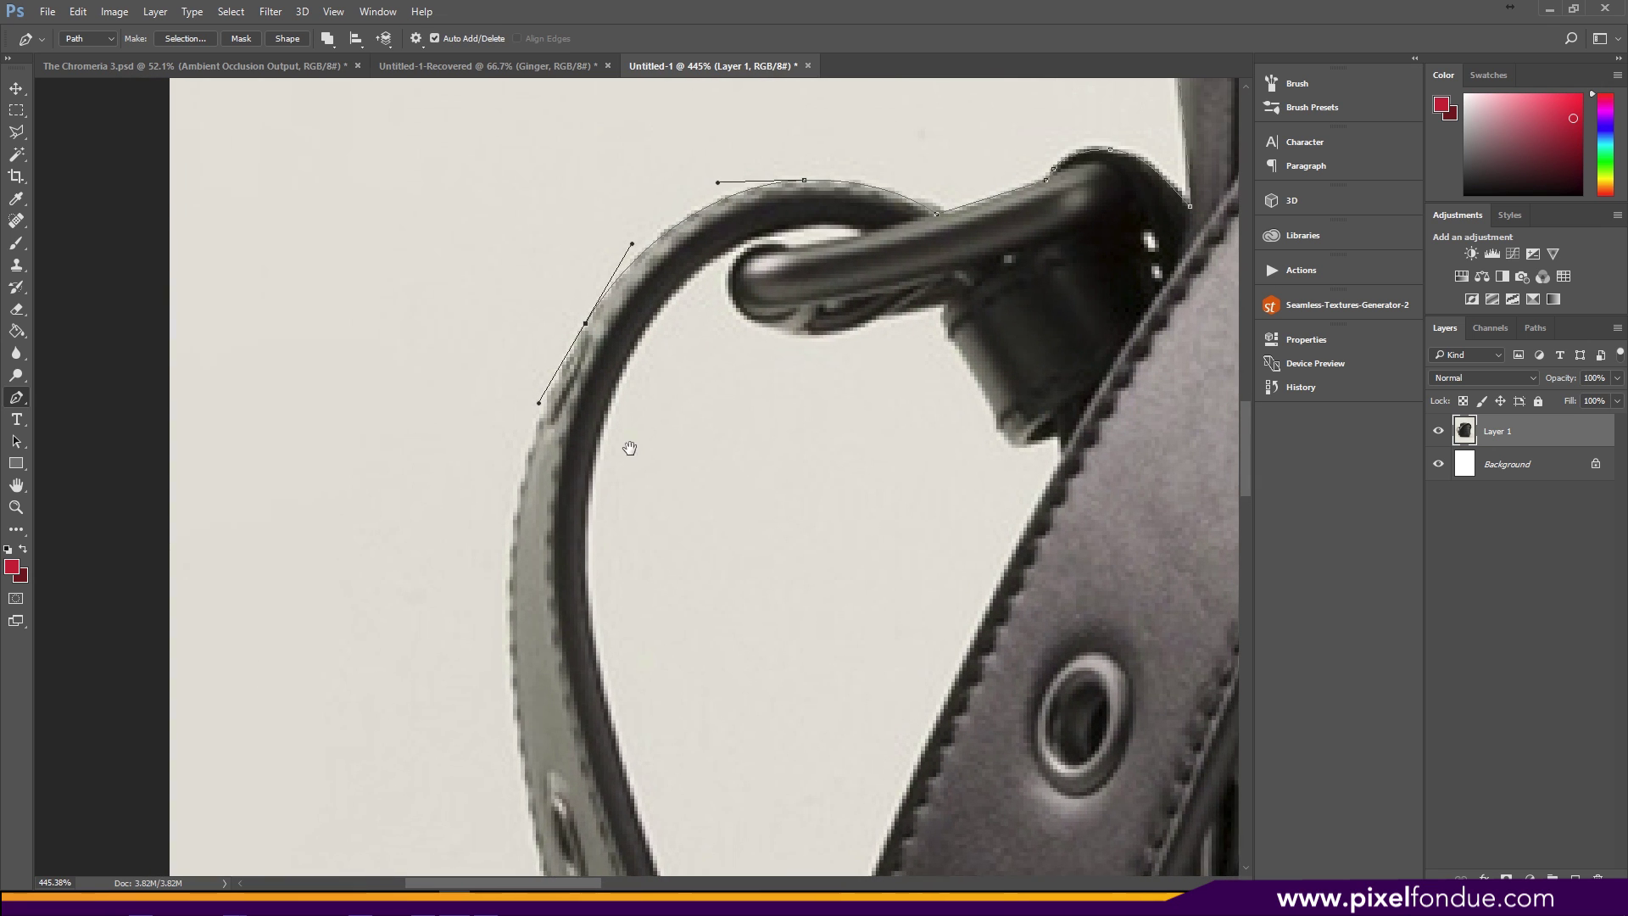
scroll(691, 346, right, 1)
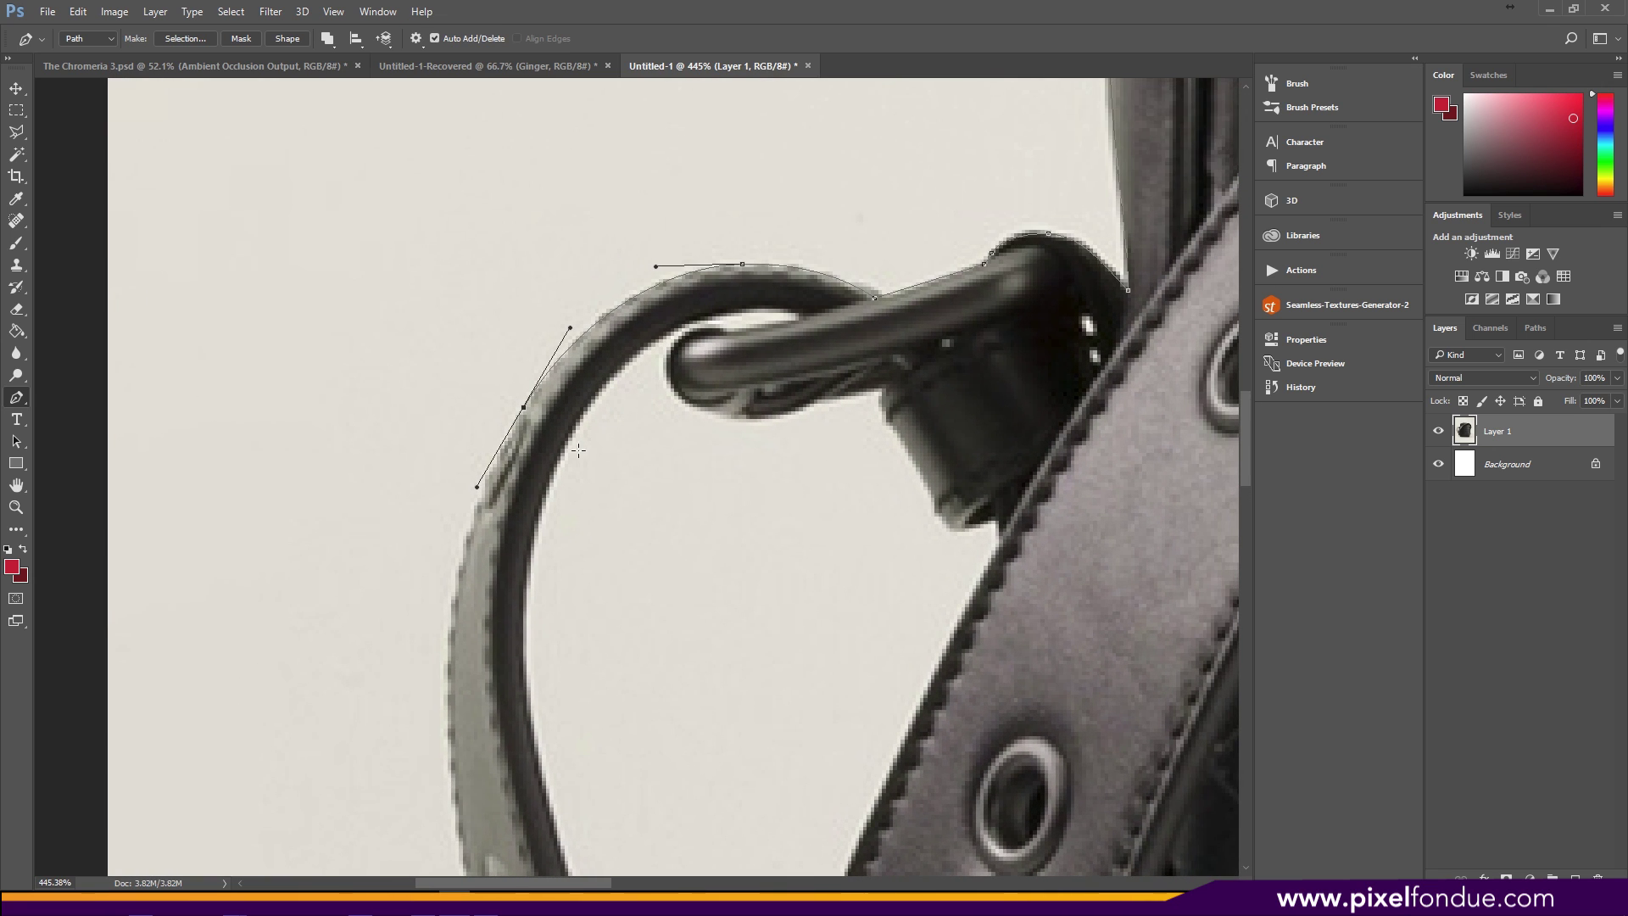
Nudge the strap-edge anchor onto the edge, adjust its handles, and remove its lower handle.
mouse_move(522, 409)
mouse_down()
mouse_move(511, 428)
mouse_move(523, 411)
mouse_up()
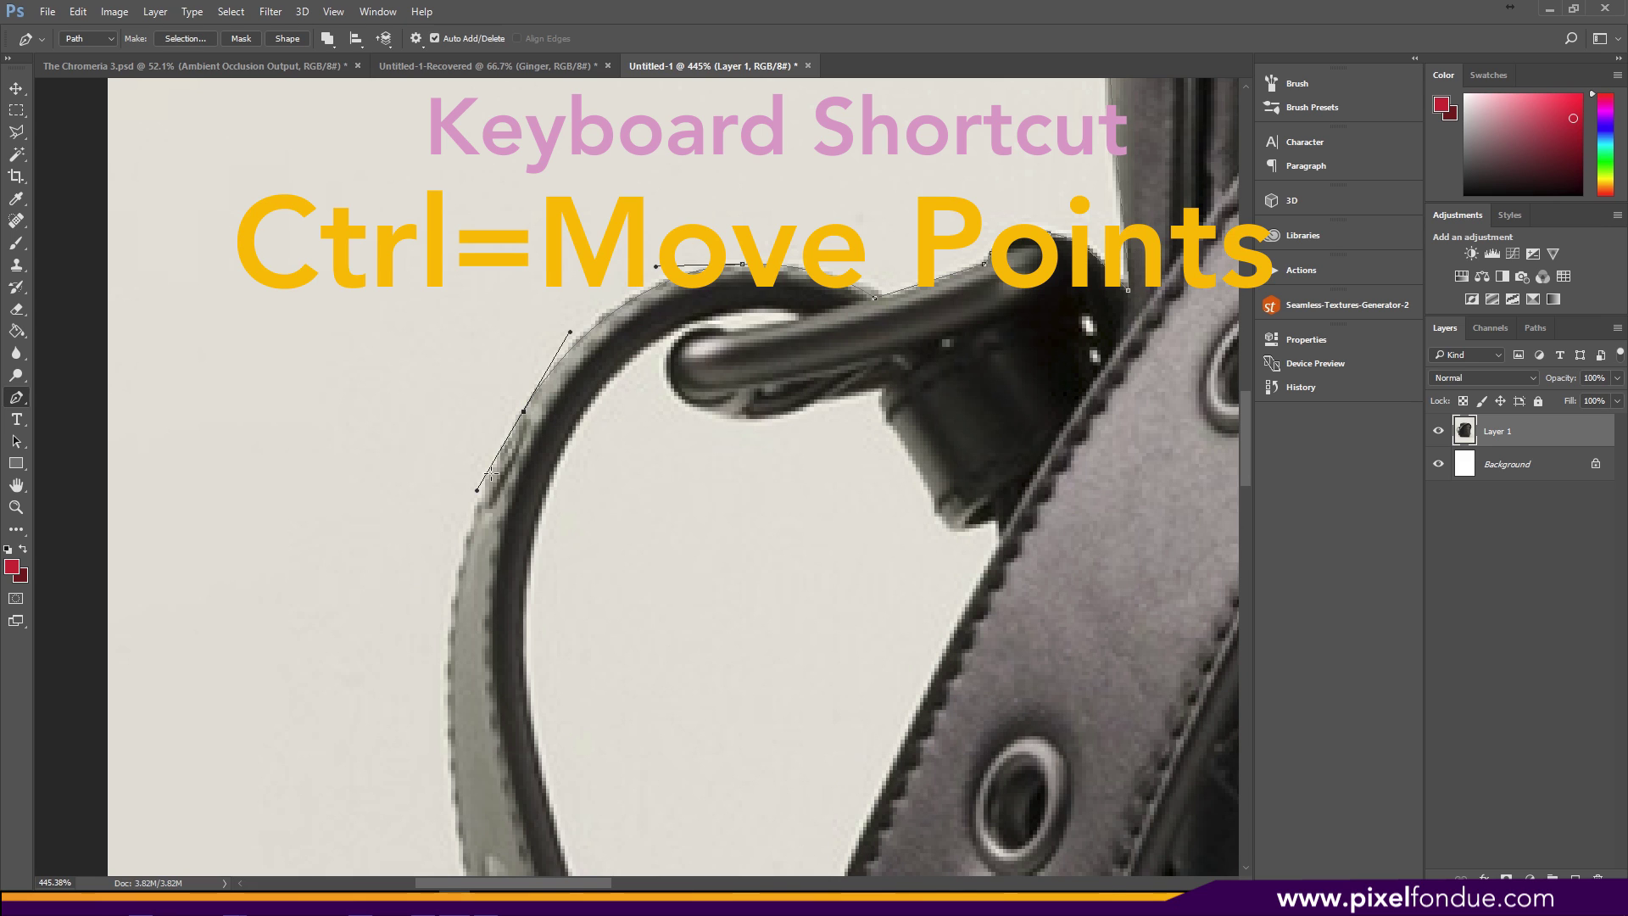
mouse_move(477, 491)
mouse_down()
mouse_move(468, 372)
mouse_move(436, 463)
mouse_move(466, 493)
mouse_up()
mouse_move(570, 333)
mouse_down()
mouse_move(529, 310)
mouse_move(567, 323)
mouse_up()
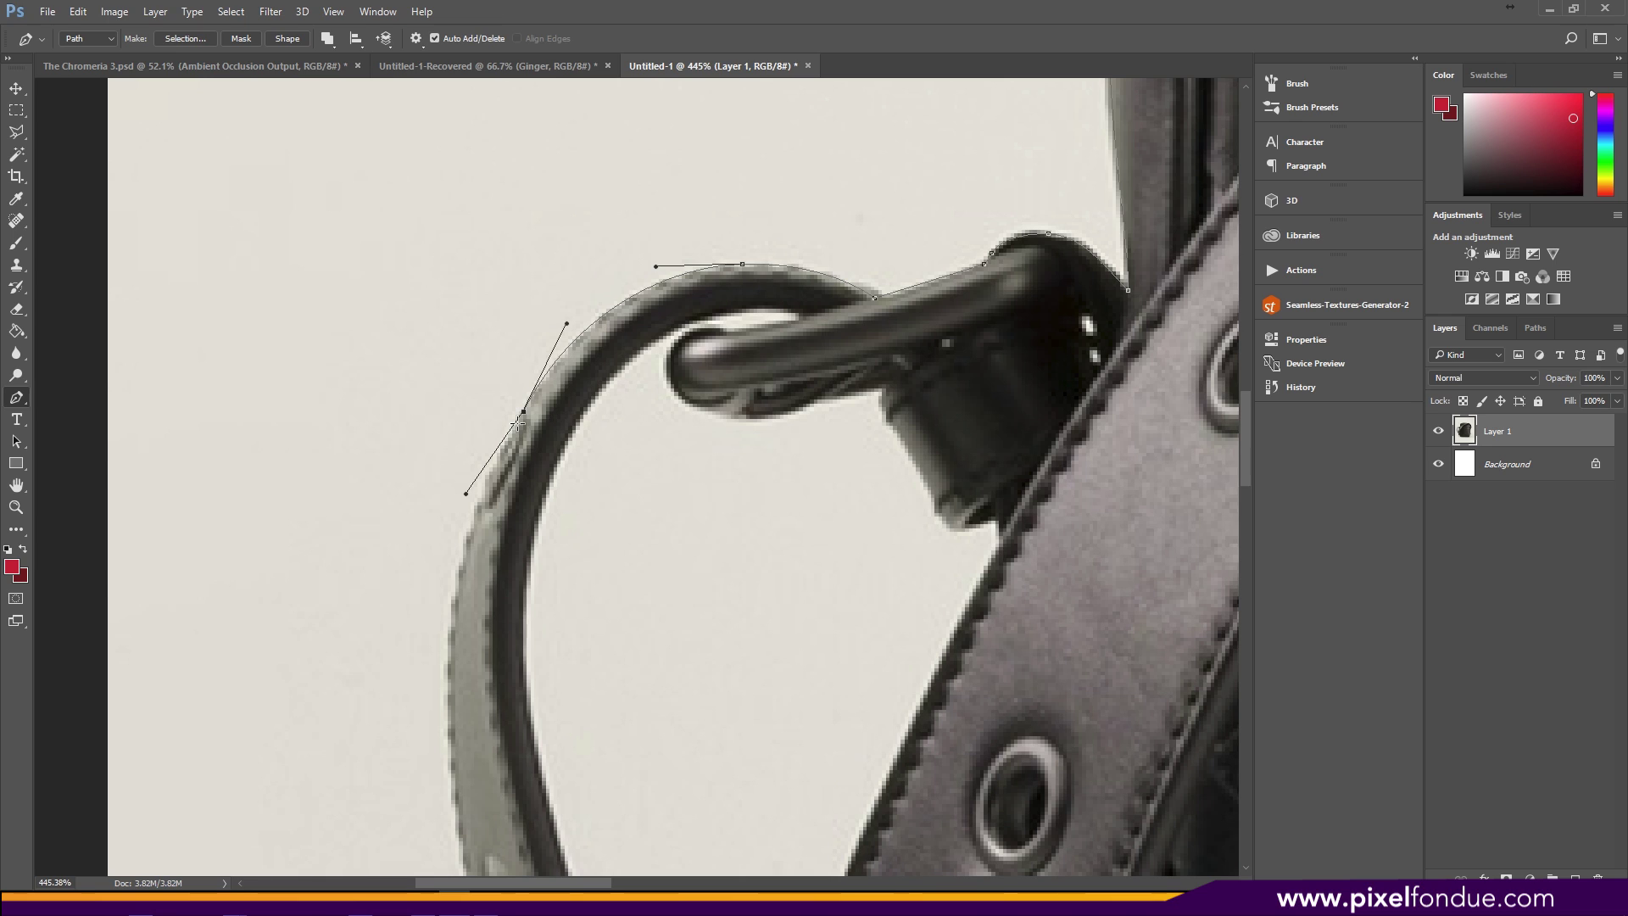
key(ctrl+z)
key(ctrl+z)
key(ctrl+z)
key(ctrl+z)
key(ctrl+alt+z)
key(ctrl+alt+z)
key(ctrl+alt+z)
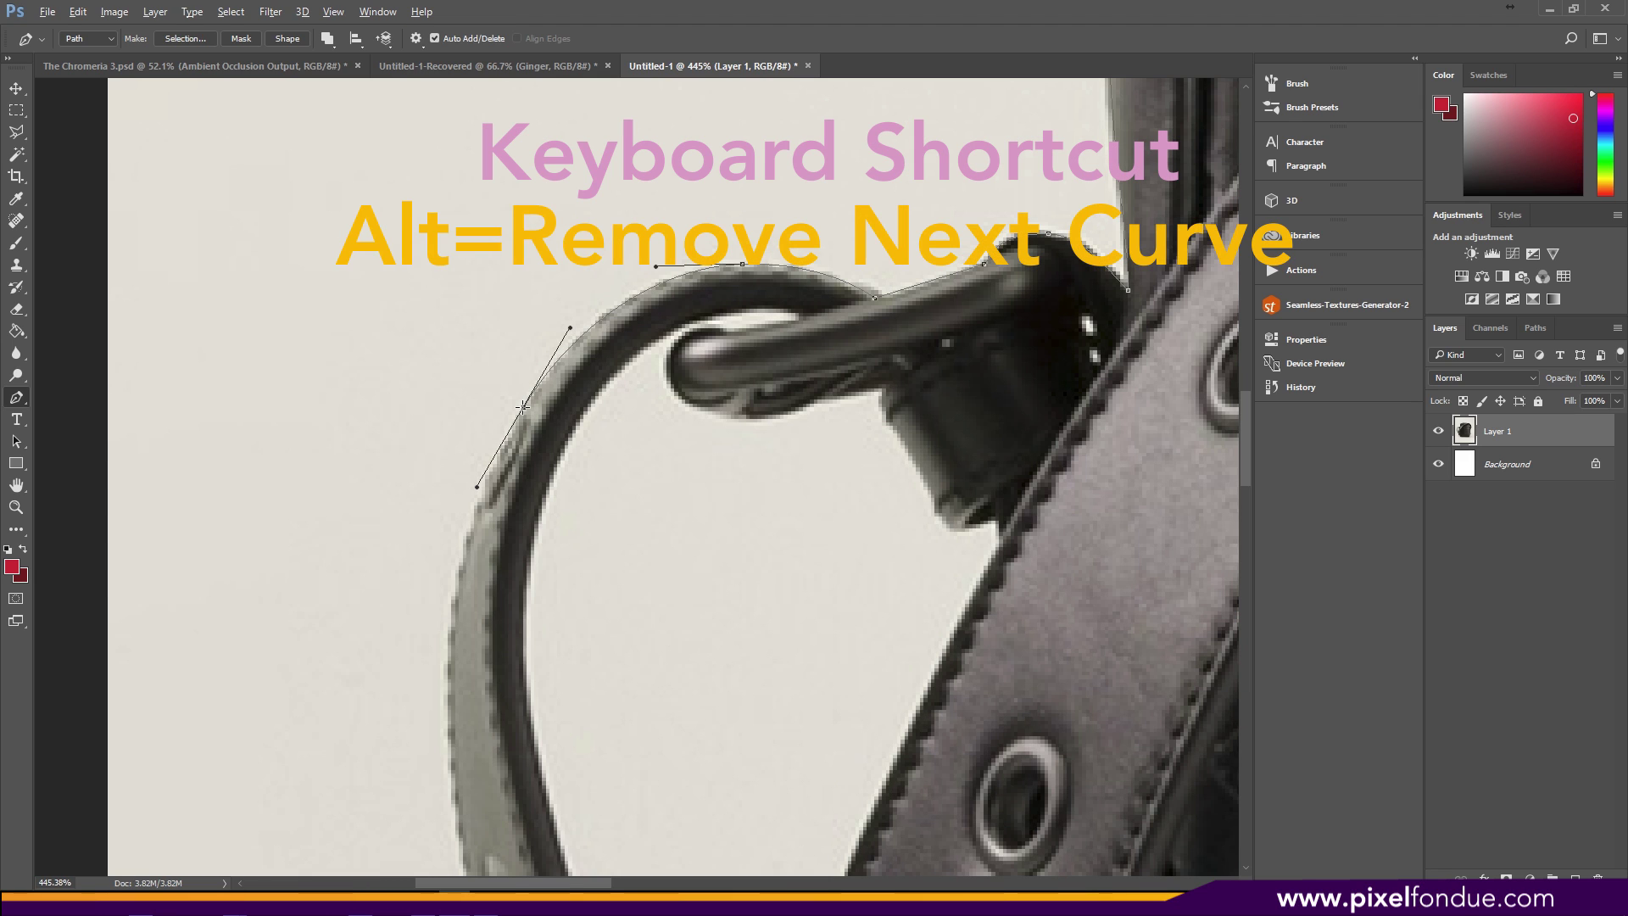
alt+click(524, 407)
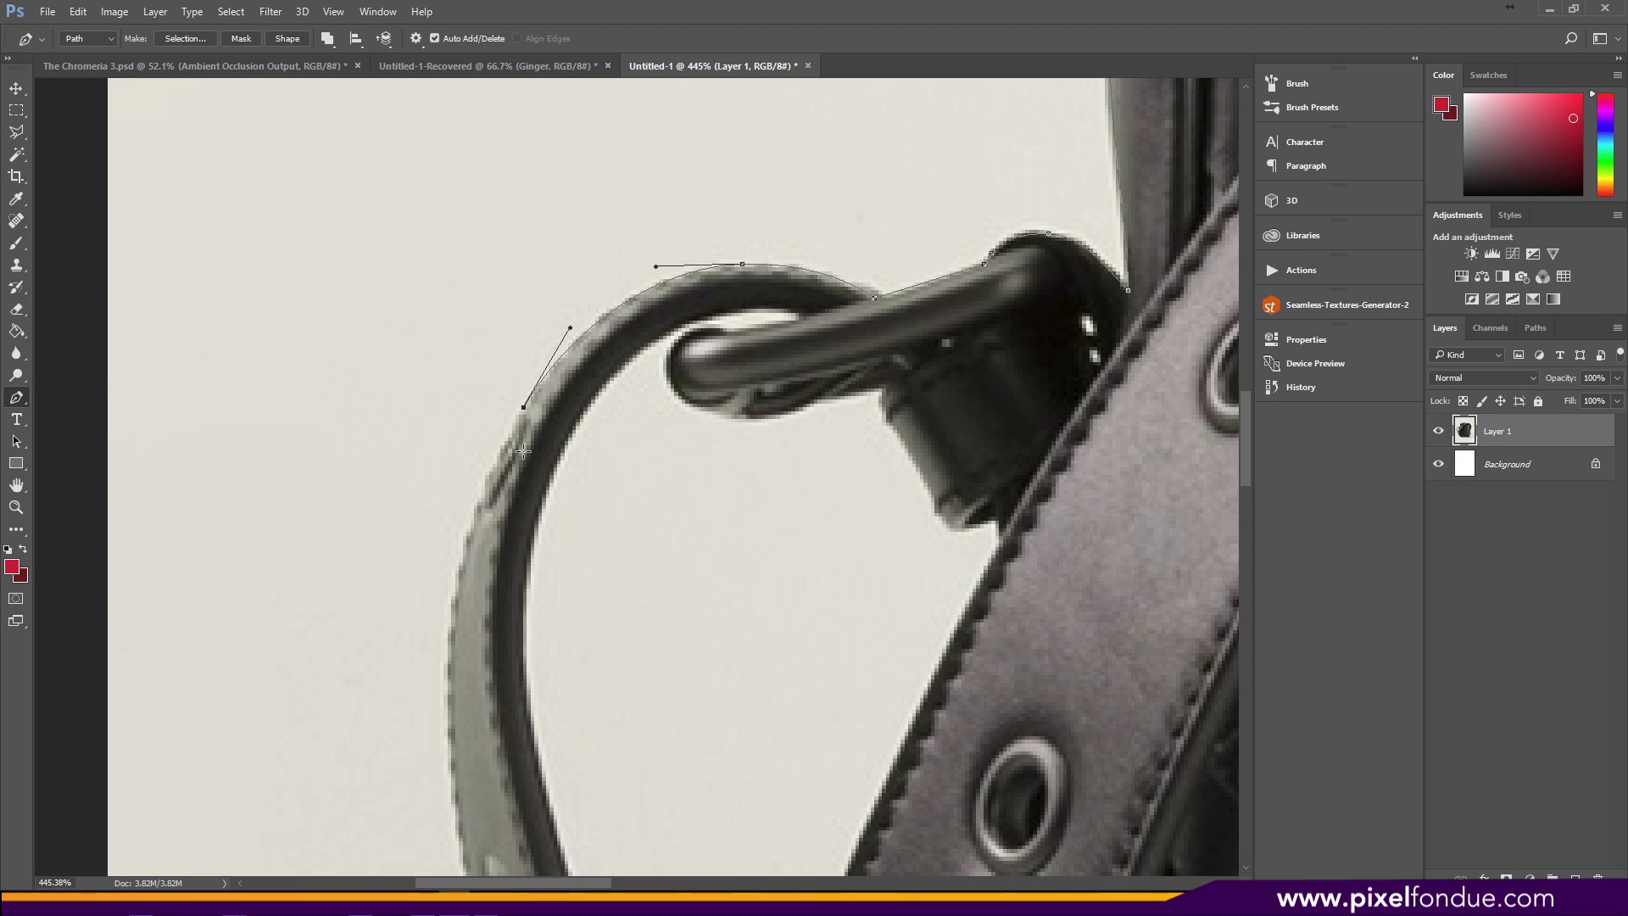
Add curved anchors down the strap's outer edge to a corner where strap meets bag.
scroll(468, 547, down, 4)
scroll(468, 548, left, 2)
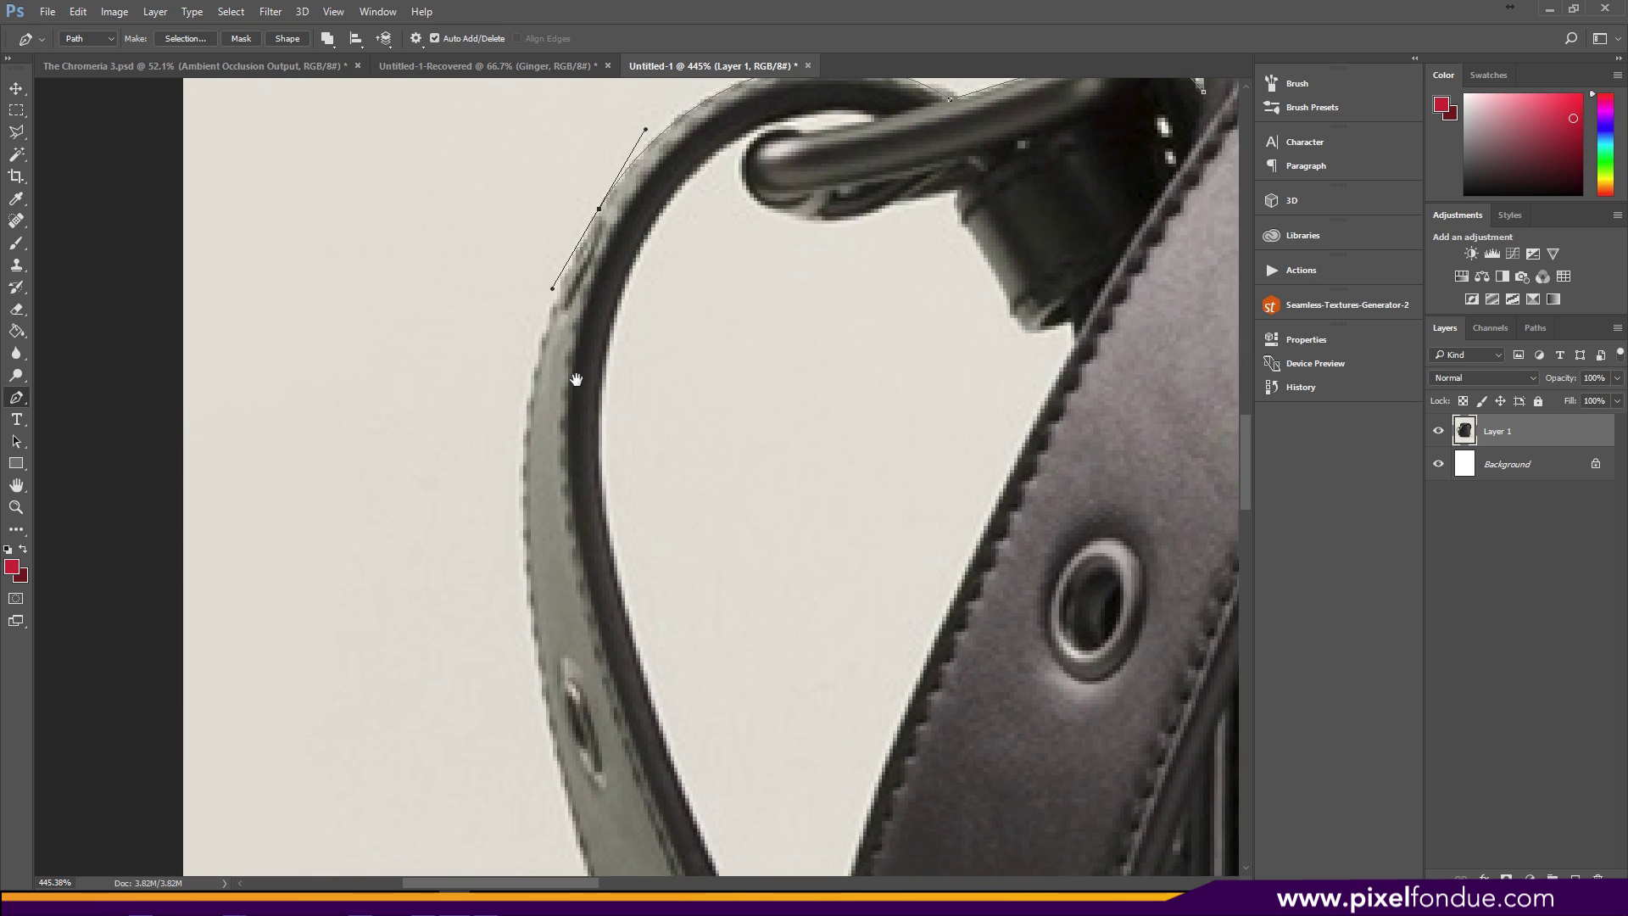
drag(532, 619, 564, 791)
scroll(564, 793, down, 5)
scroll(564, 793, right, 2)
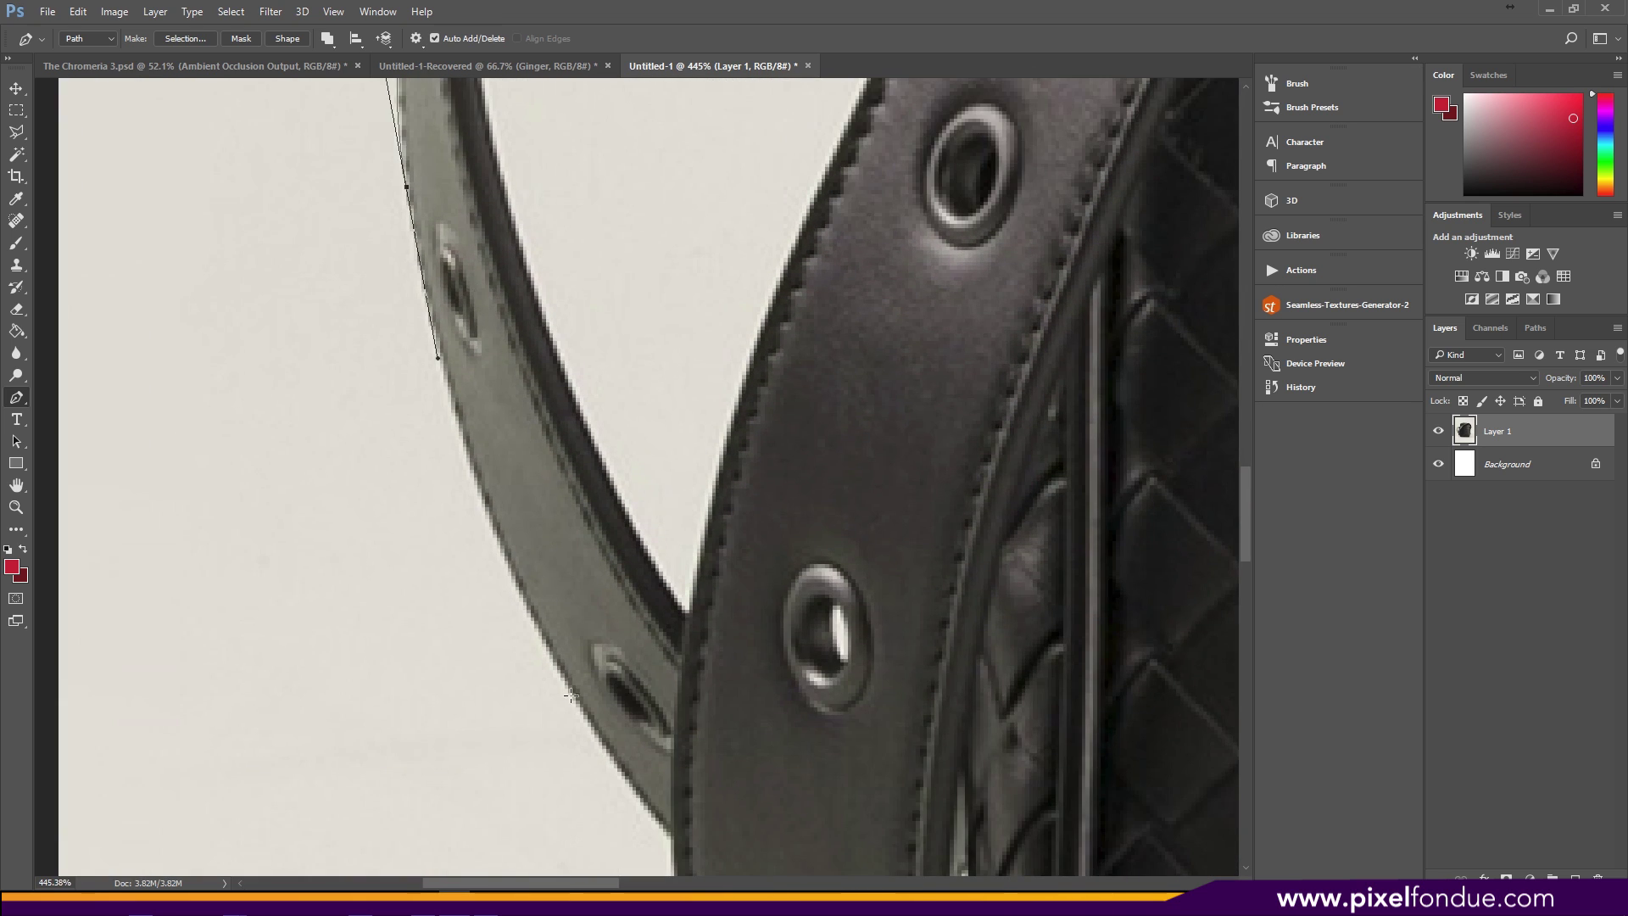
drag(561, 676, 533, 498)
click(549, 571)
Curve the path along the strap's lower part to a corner at the bag's bottom.
drag(575, 682, 508, 195)
drag(582, 515, 640, 471)
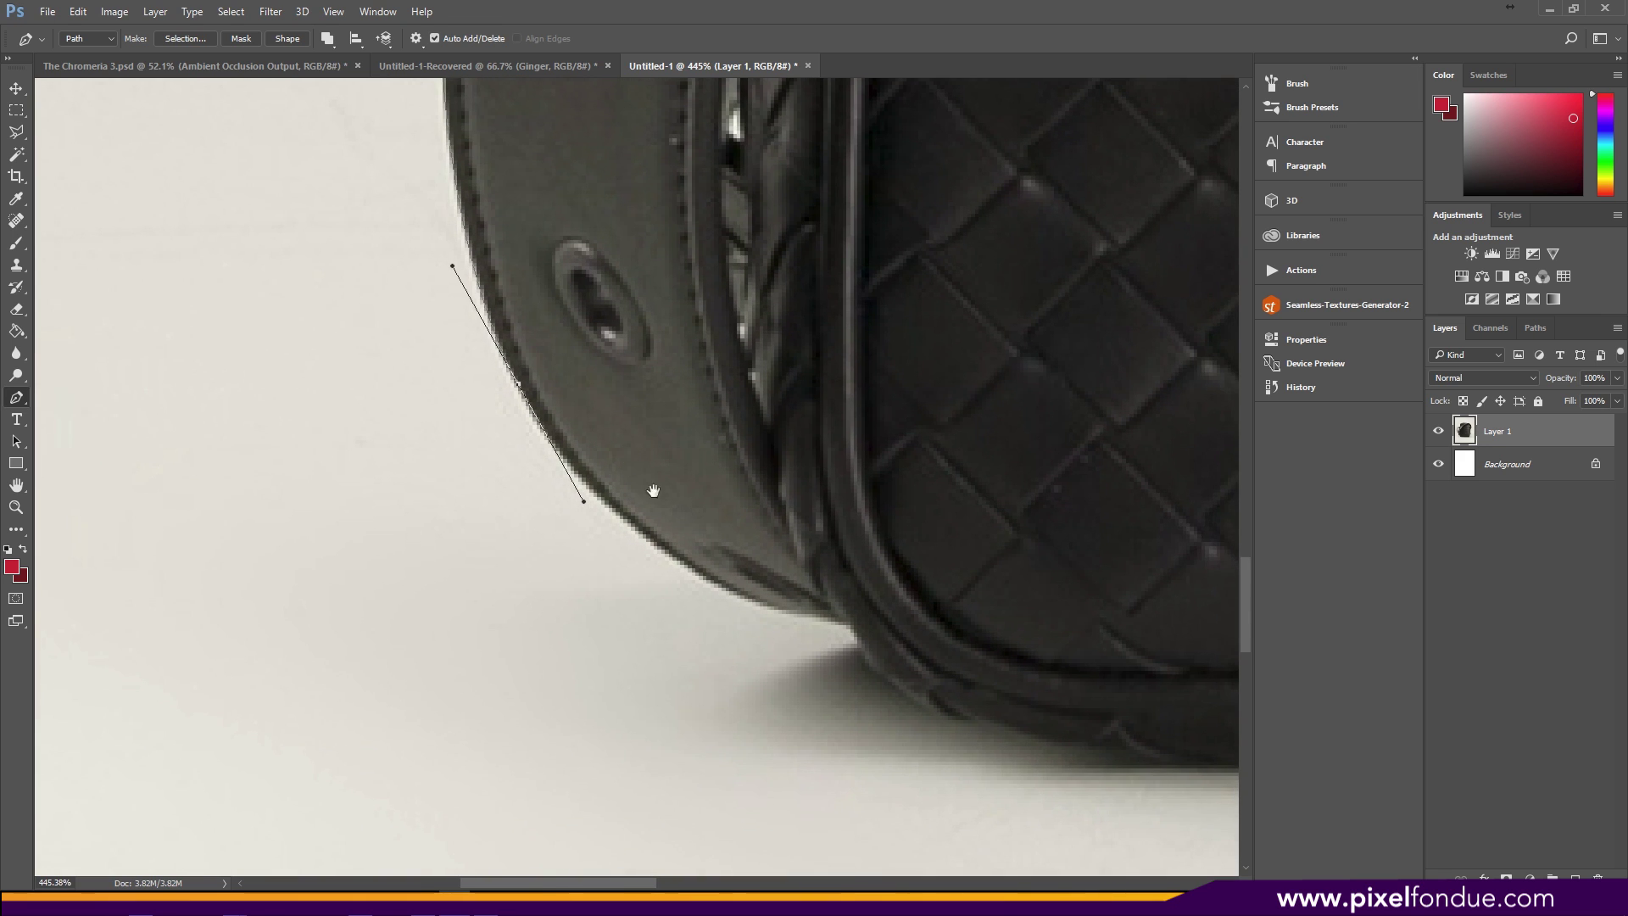
drag(768, 608, 839, 632)
click(846, 625)
click(846, 626)
click(867, 663)
drag(939, 715, 593, 541)
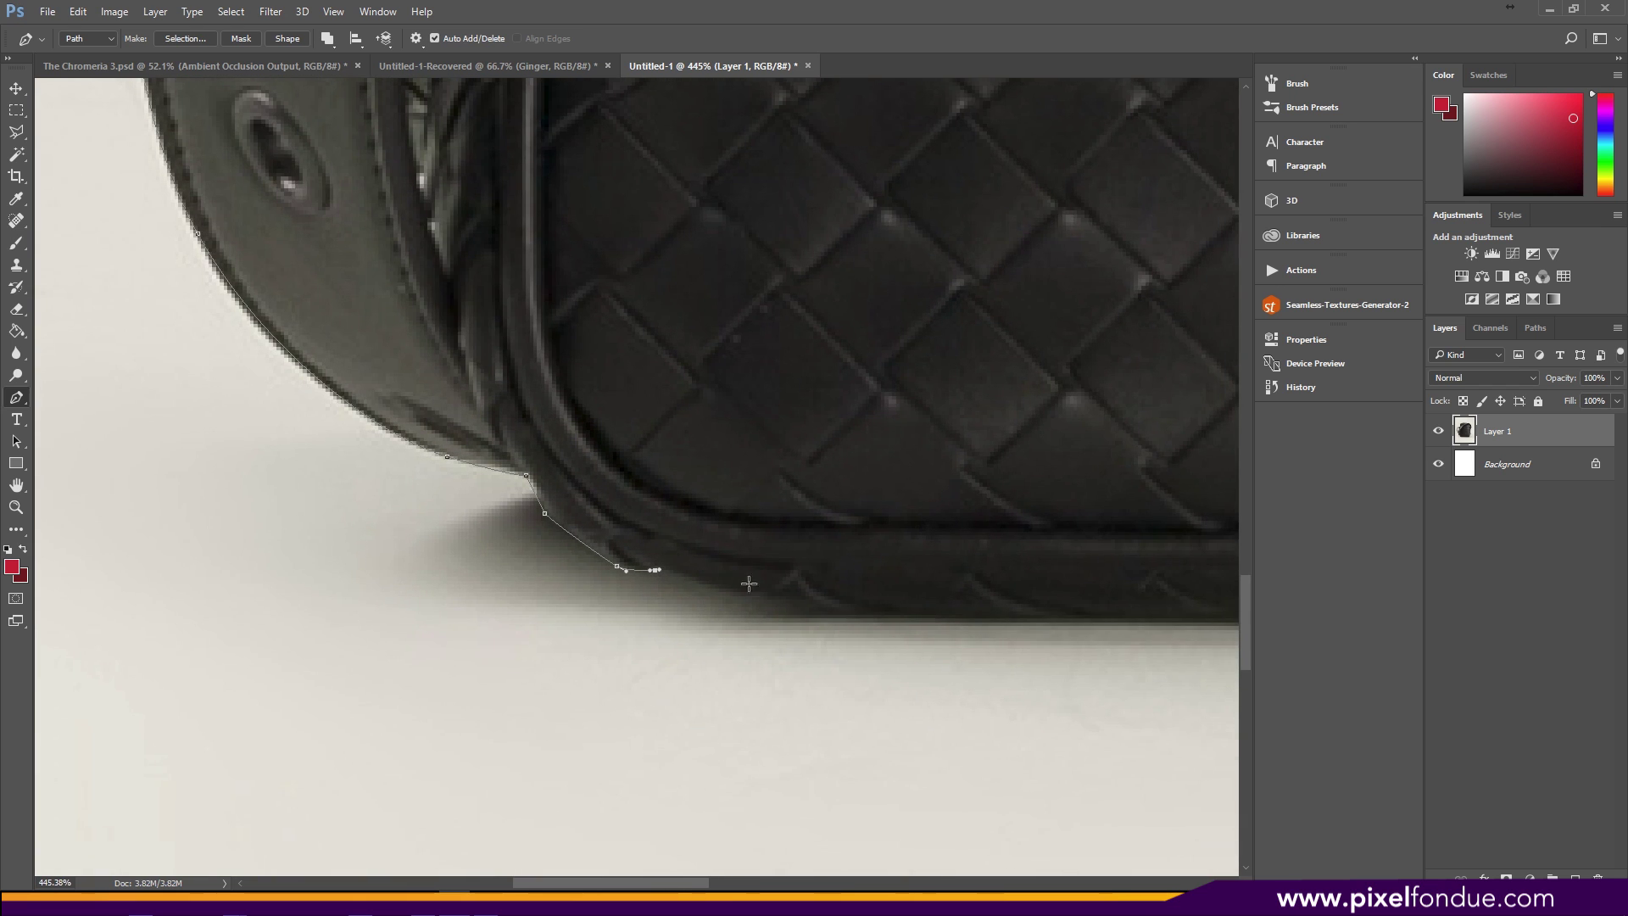
Continue curved anchors along the bag's bottom edge and around its bottom-right corner.
drag(798, 600, 883, 605)
drag(990, 601, 418, 524)
drag(736, 546, 880, 547)
drag(311, 529, 311, 532)
drag(812, 499, 183, 487)
drag(840, 526, 1088, 506)
click(1089, 496)
drag(1222, 415, 739, 491)
drag(689, 543, 743, 484)
Place a run of anchors up the bag's right edge.
click(790, 384)
click(791, 365)
drag(813, 294, 813, 270)
drag(810, 195, 811, 175)
drag(822, 136, 796, 416)
click(795, 410)
click(795, 350)
click(798, 289)
click(798, 274)
drag(798, 217, 741, 281)
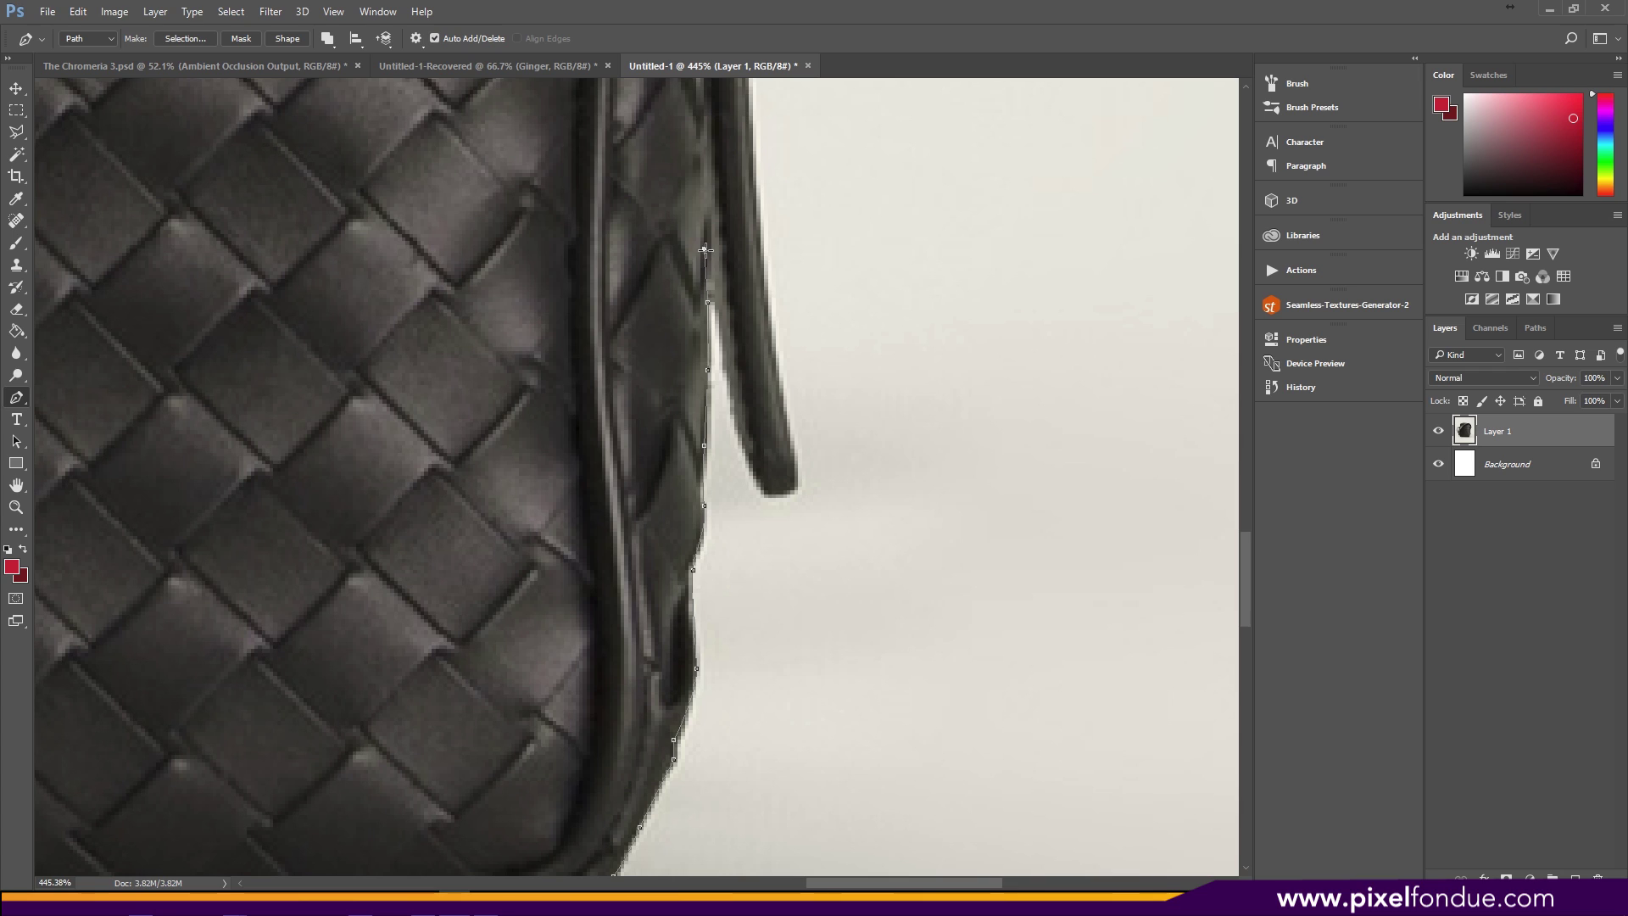
Curve the path down the strap's outer edge to the strap's lower end.
mouse_move(728, 390)
mouse_down()
mouse_move(740, 445)
mouse_move(731, 390)
mouse_up()
drag(764, 490, 795, 485)
scroll(697, 332, up, 5)
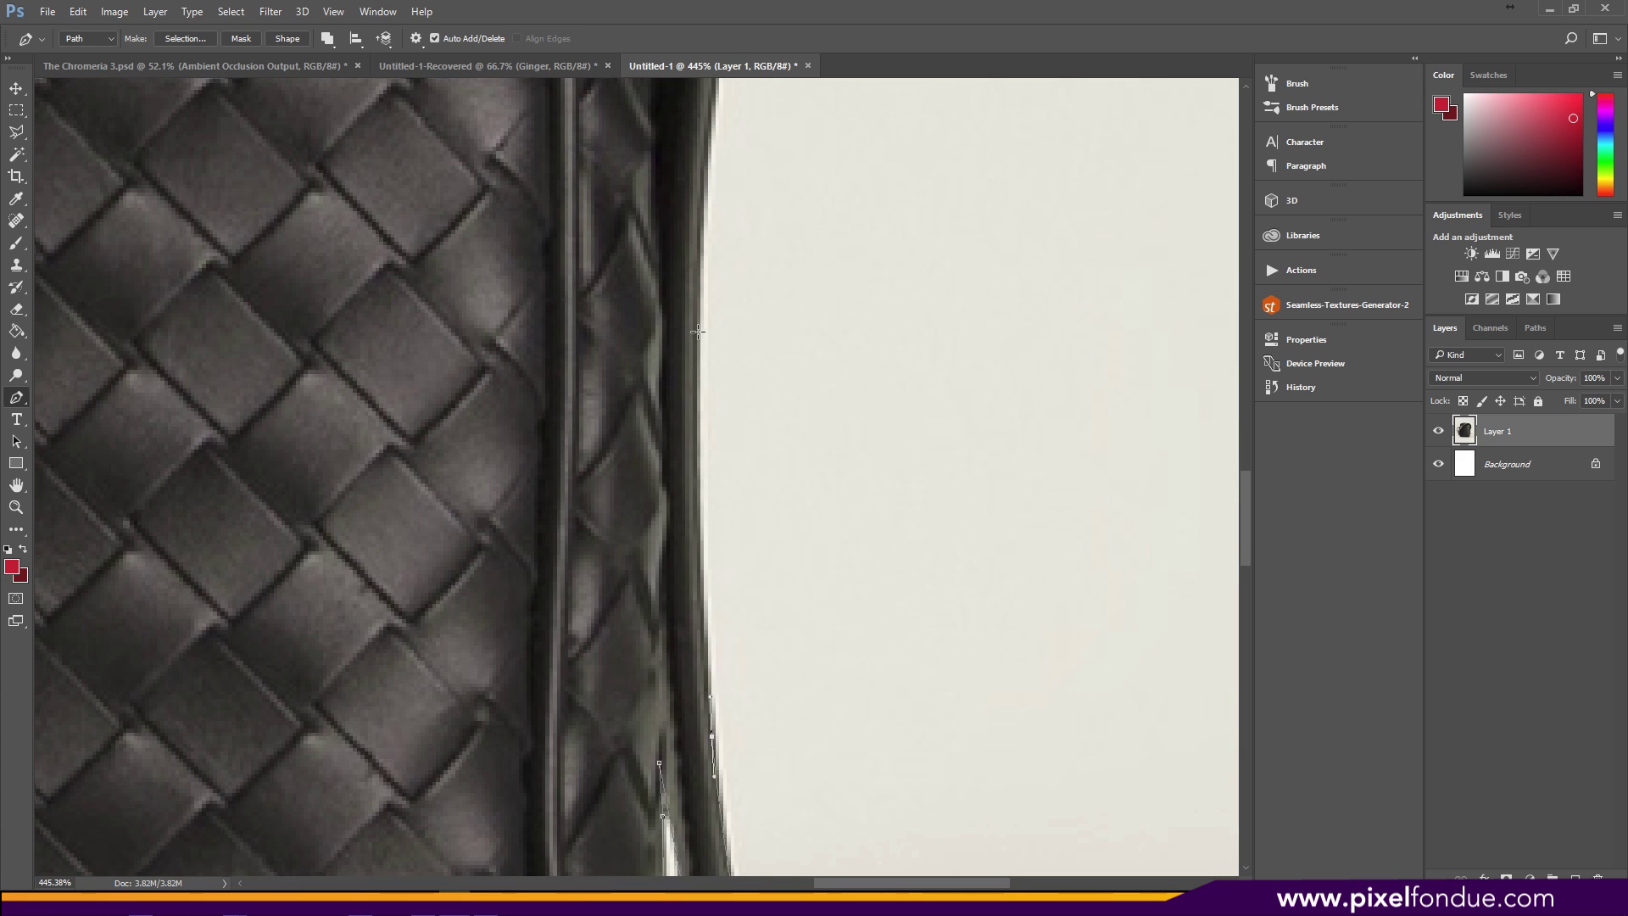
scroll(697, 332, up, 5)
drag(720, 351, 759, 342)
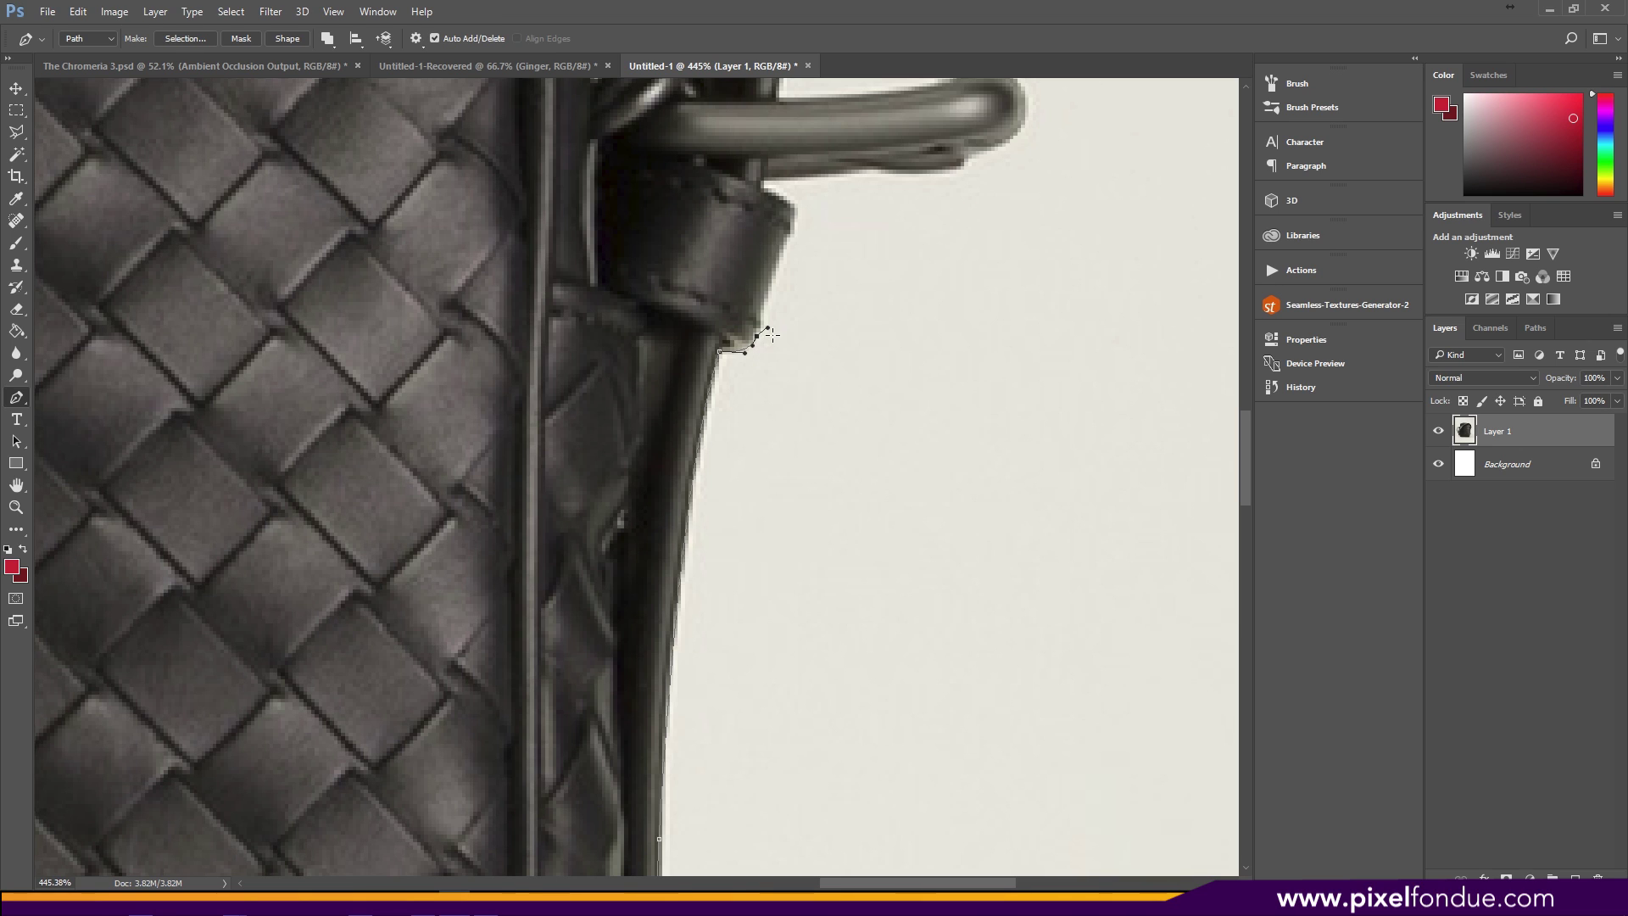
Outline the leather tab and metal hook, then curve the path up the strap's outer edge.
drag(765, 295, 793, 227)
click(762, 186)
drag(846, 174, 960, 355)
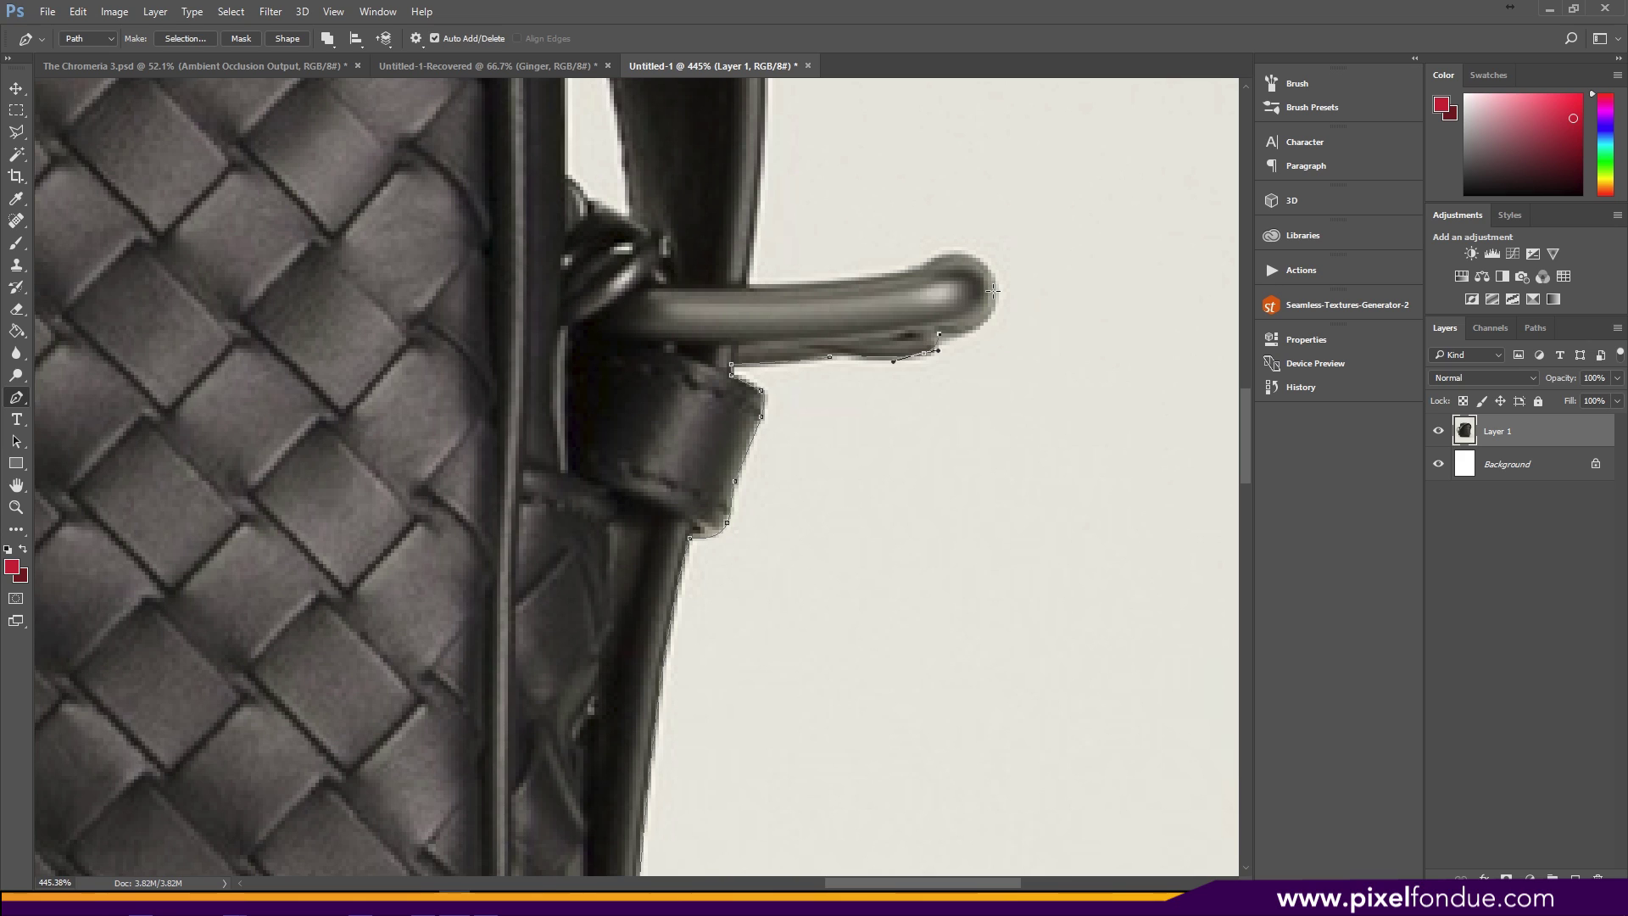
drag(995, 292, 930, 262)
click(696, 292)
click(747, 284)
drag(755, 315, 754, 530)
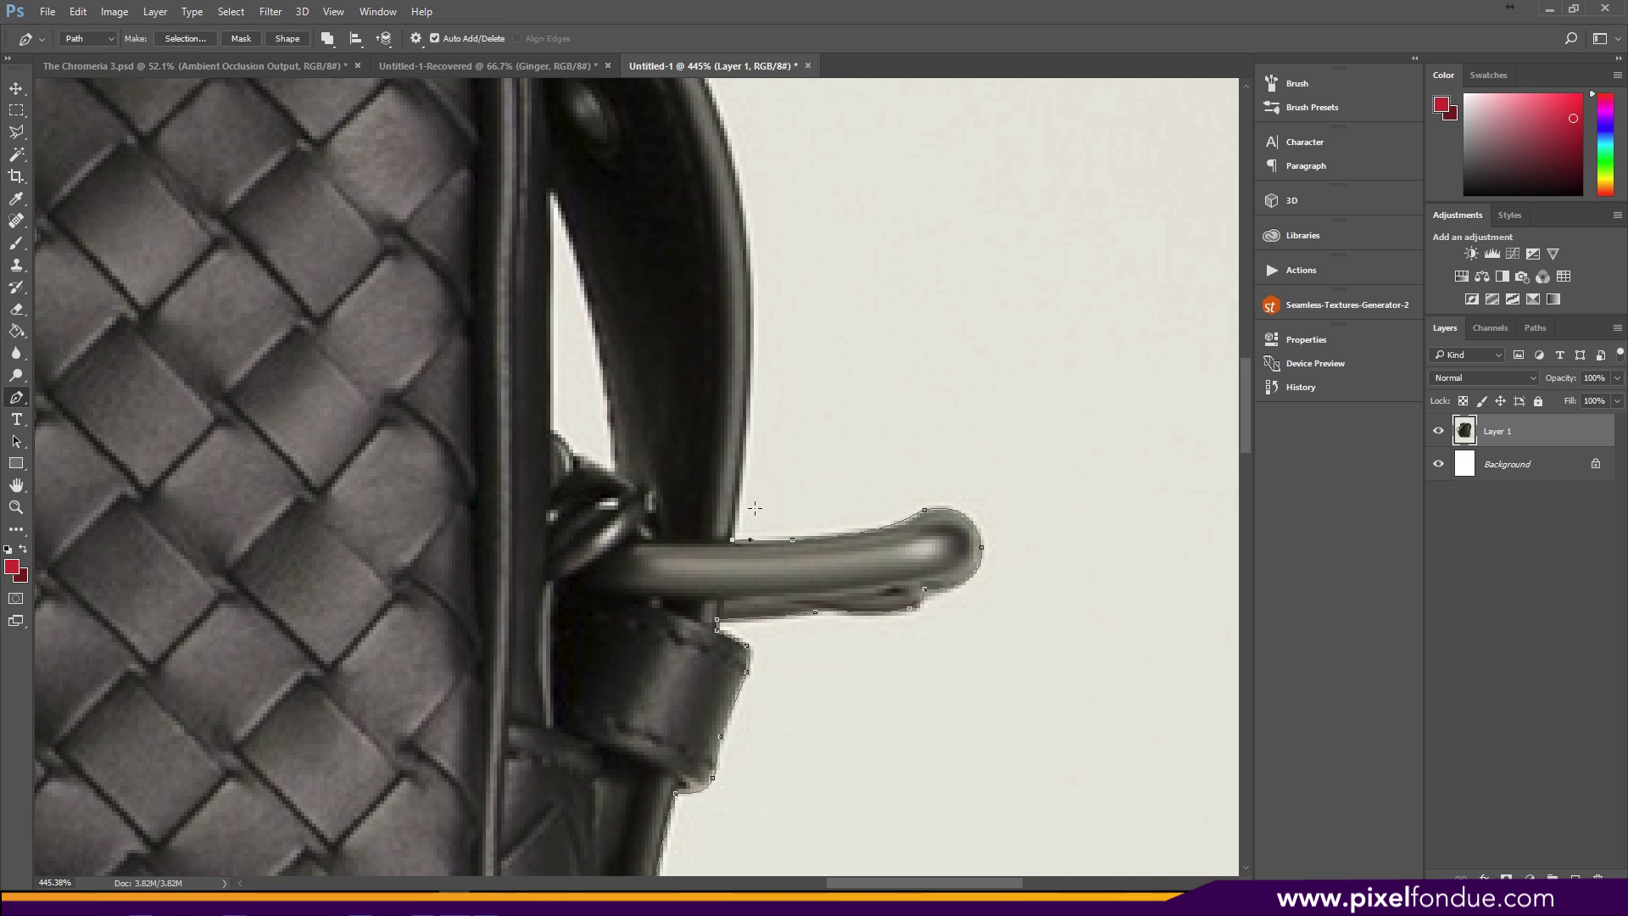
drag(750, 297, 834, 508)
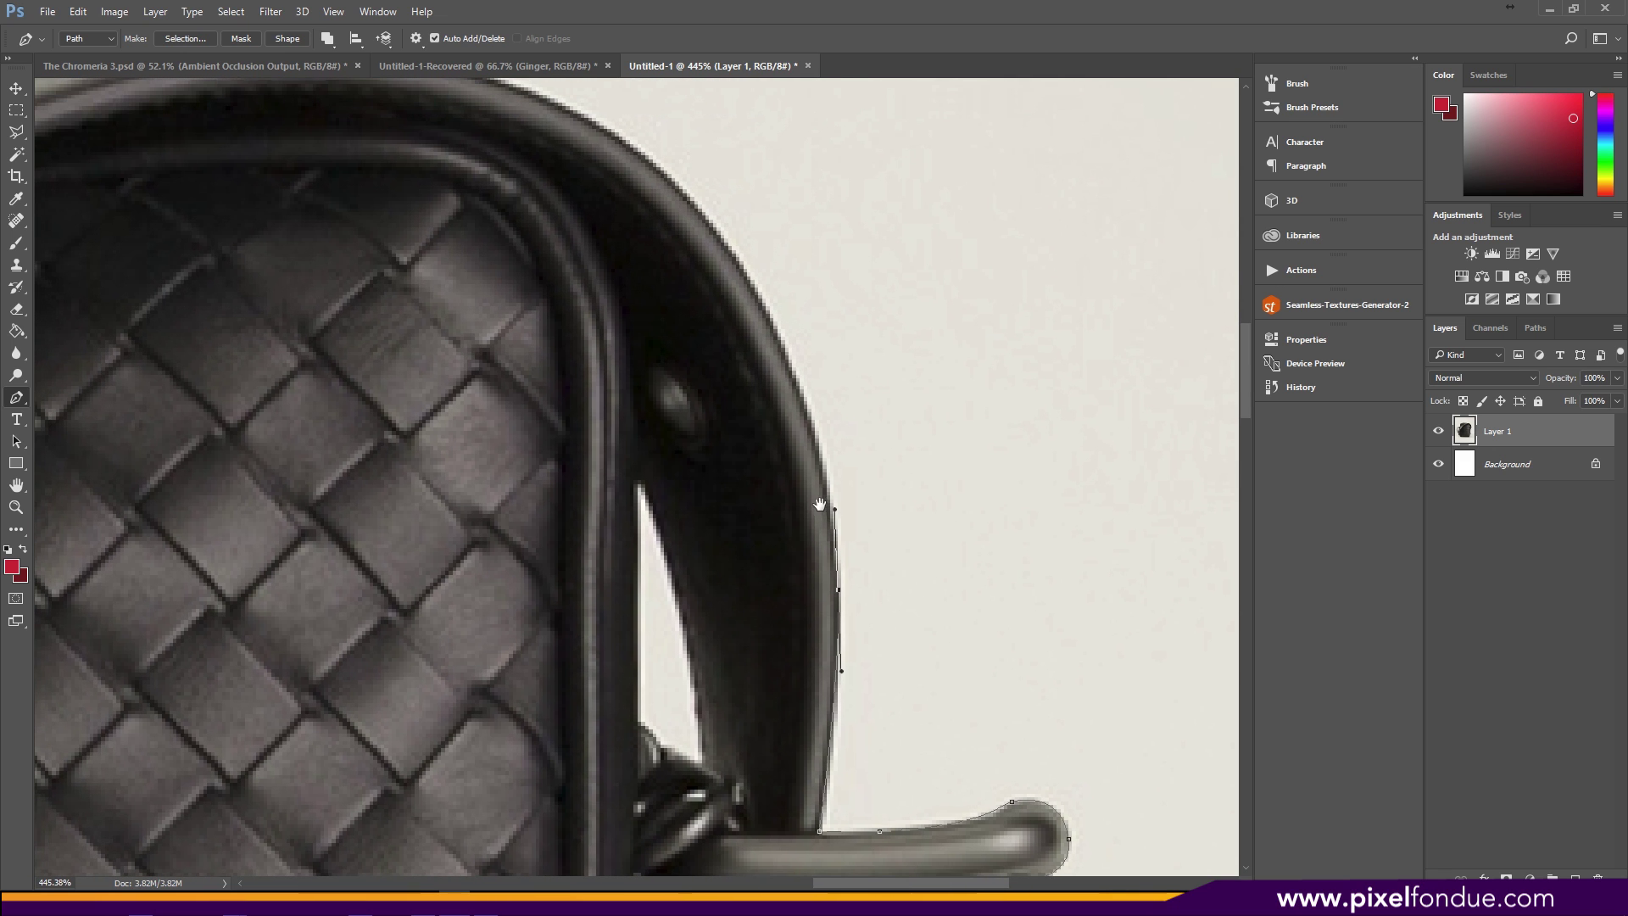
Curve the path over the strap's upper corner, undoing a stray anchor.
drag(673, 178, 531, 94)
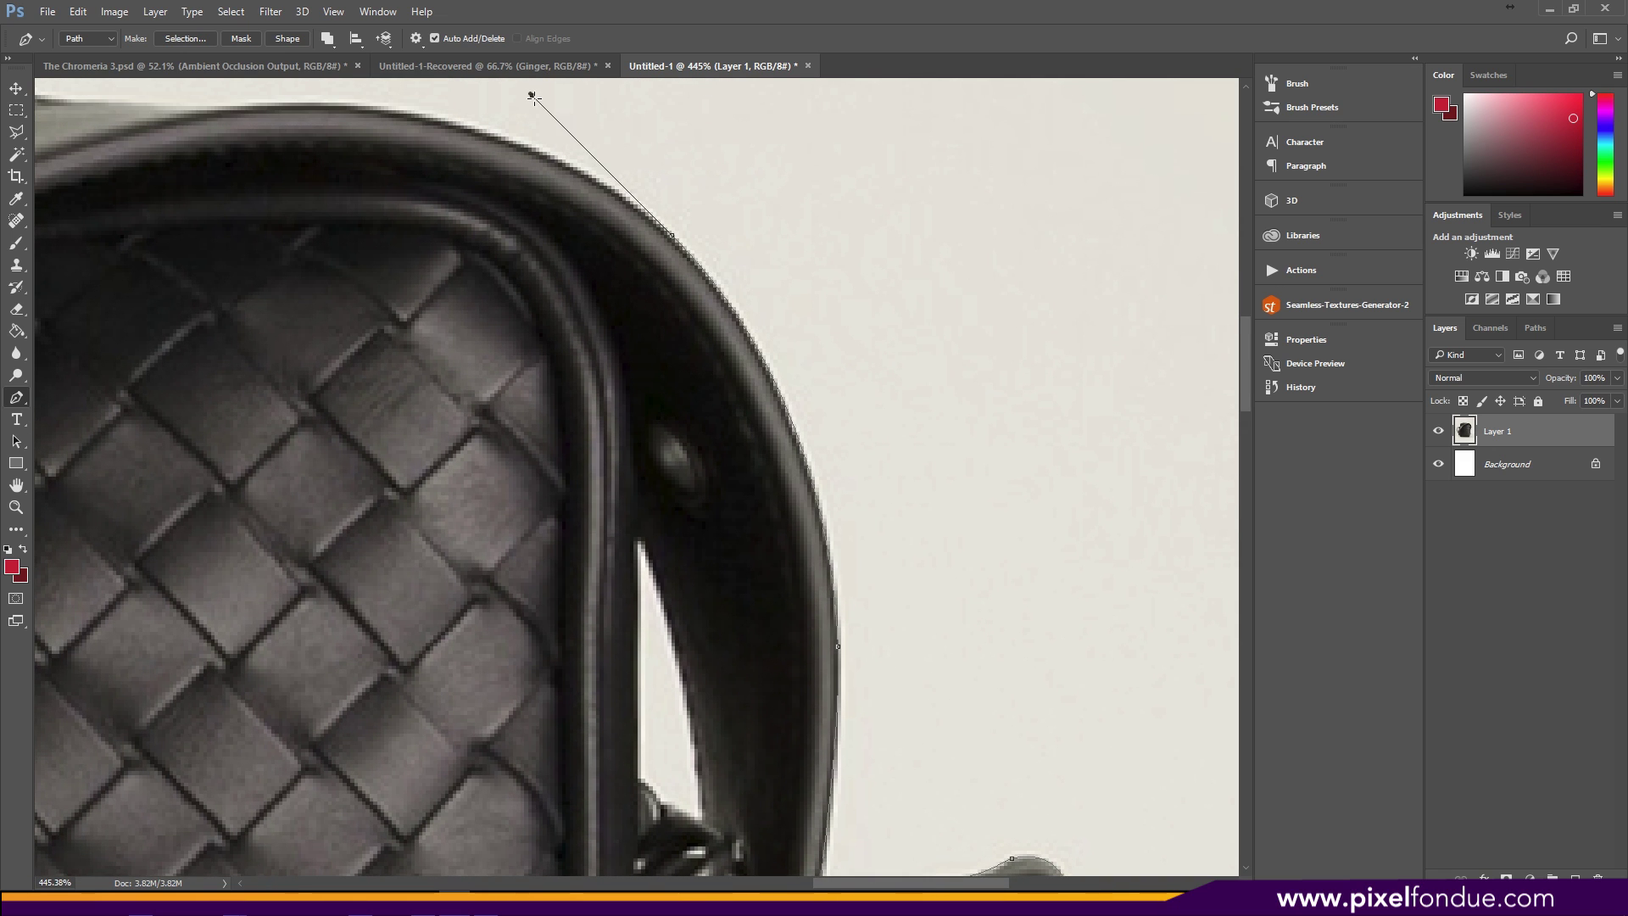
drag(486, 169, 729, 350)
click(916, 423)
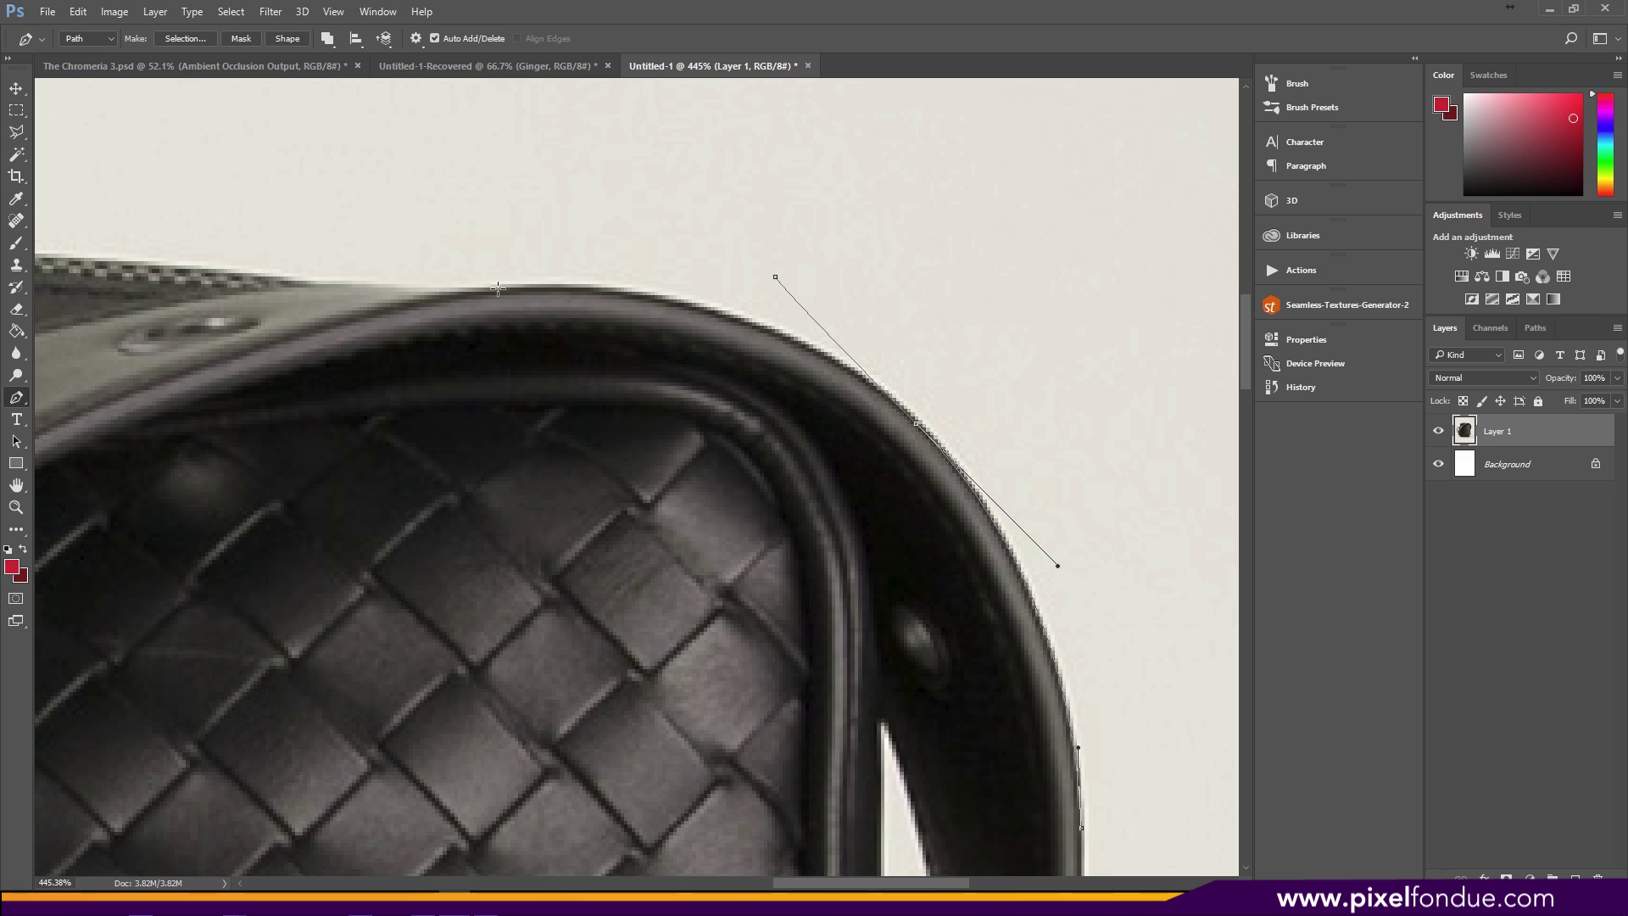
key(ctrl+alt+z)
key(ctrl+alt+z)
key(ctrl+alt+z)
key(ctrl+alt+z)
Run curved anchors left along the bag's top edge, then zoom out to see the outline.
drag(748, 320, 458, 234)
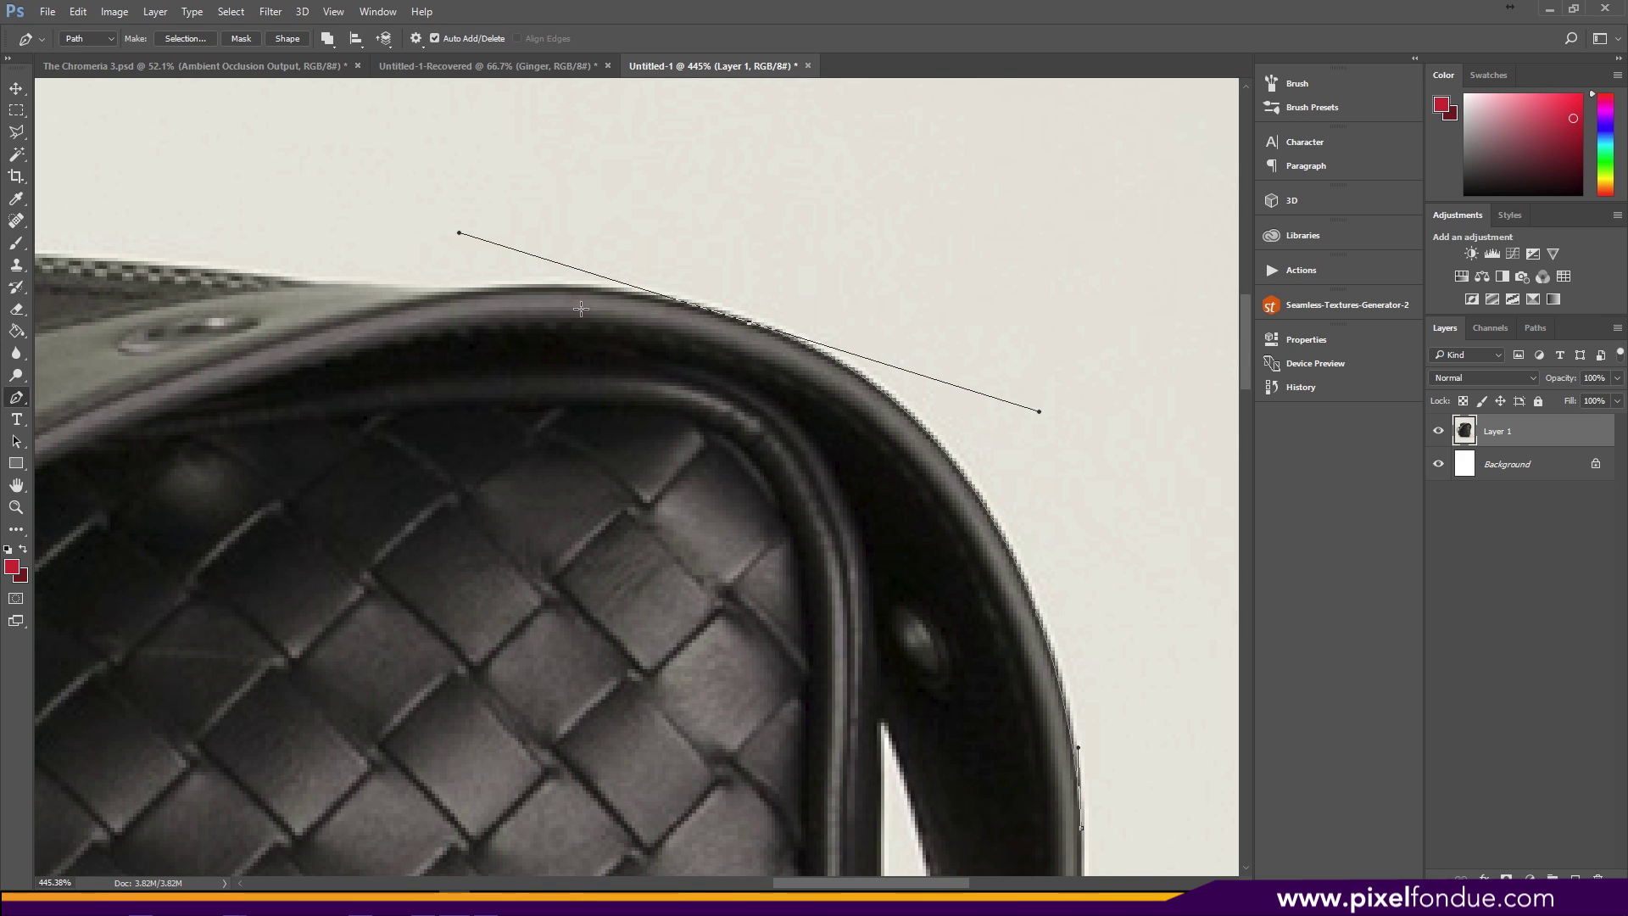
drag(385, 283, 295, 284)
drag(459, 234, 596, 269)
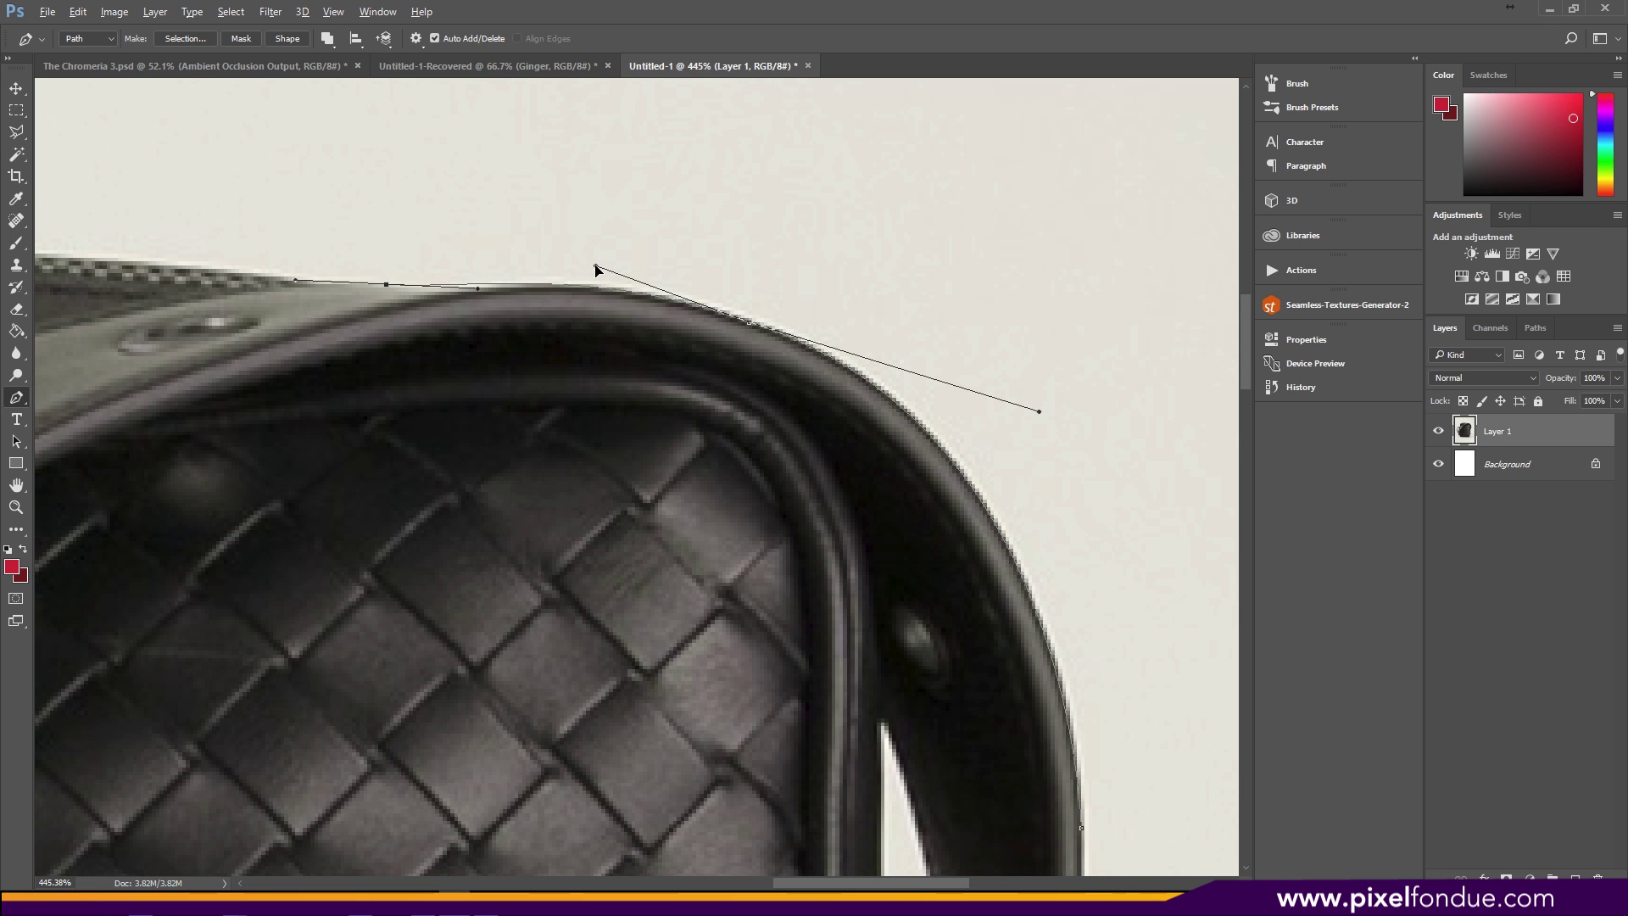
drag(607, 439, 475, 440)
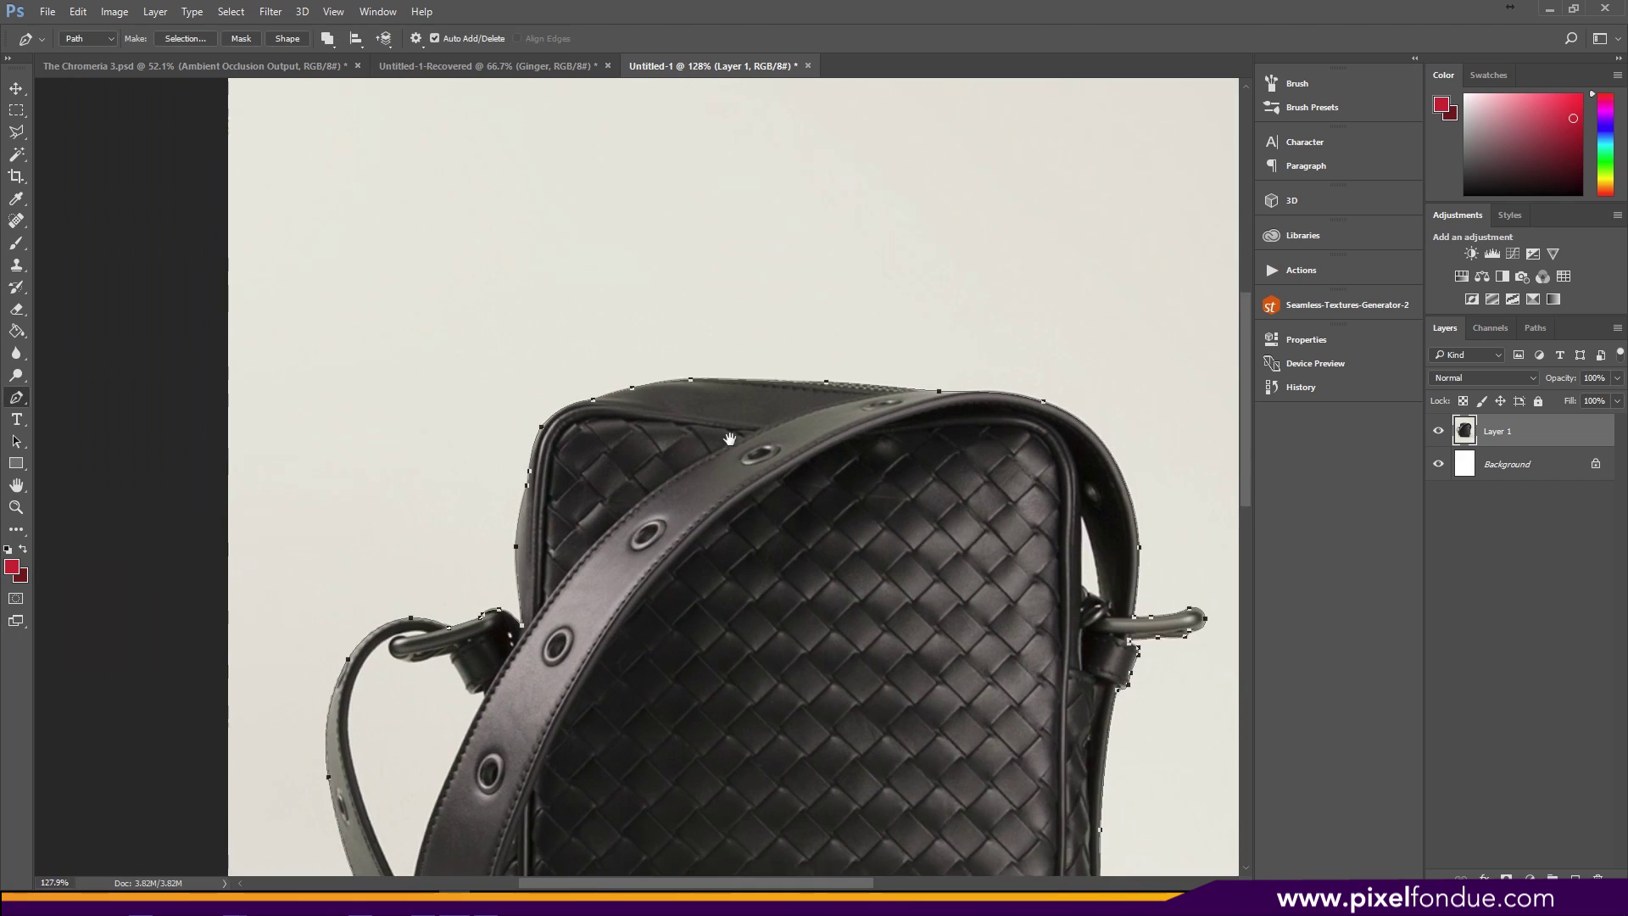
scroll(730, 439, down, 2)
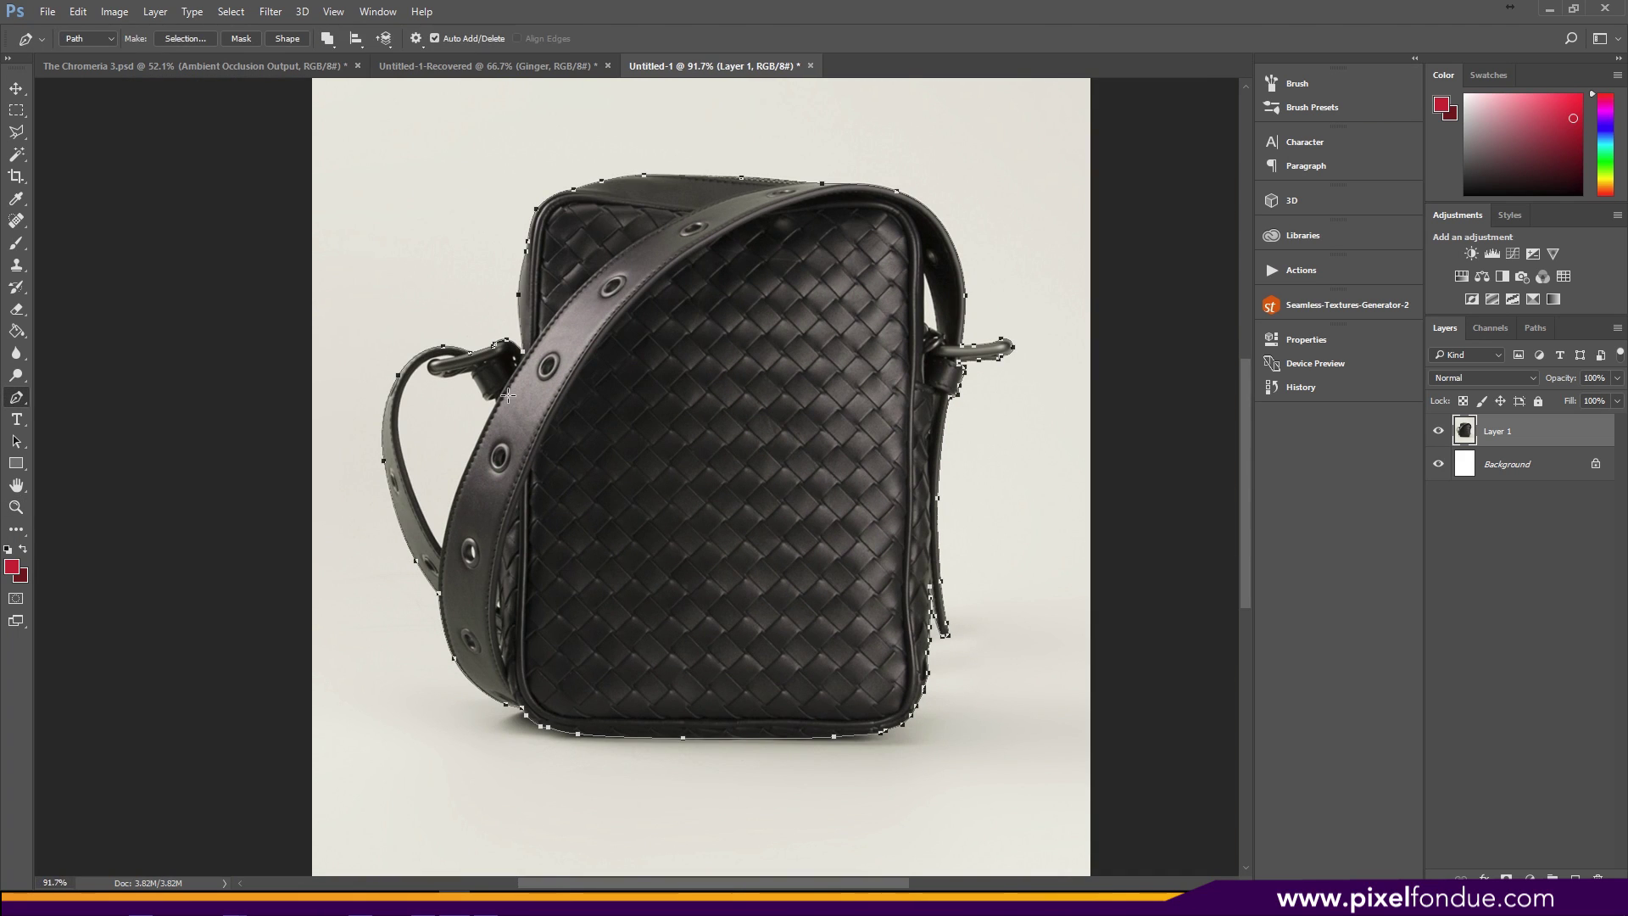
Switch the path operation to Subtract Front Shape.
key(z)
drag(513, 407, 561, 407)
key(p)
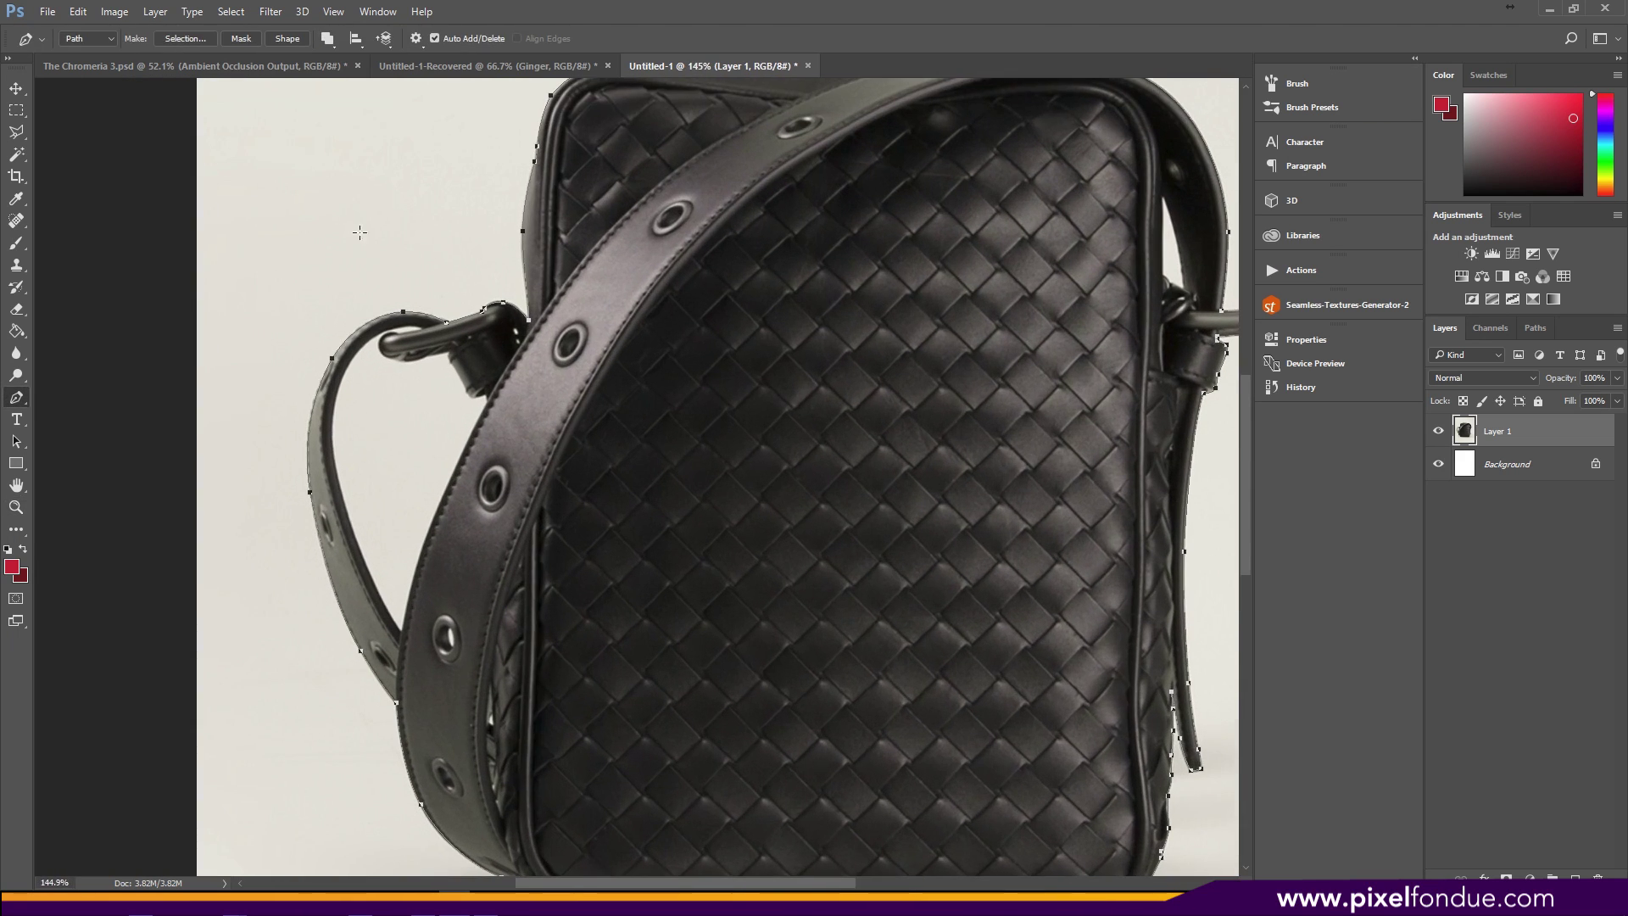
click(334, 40)
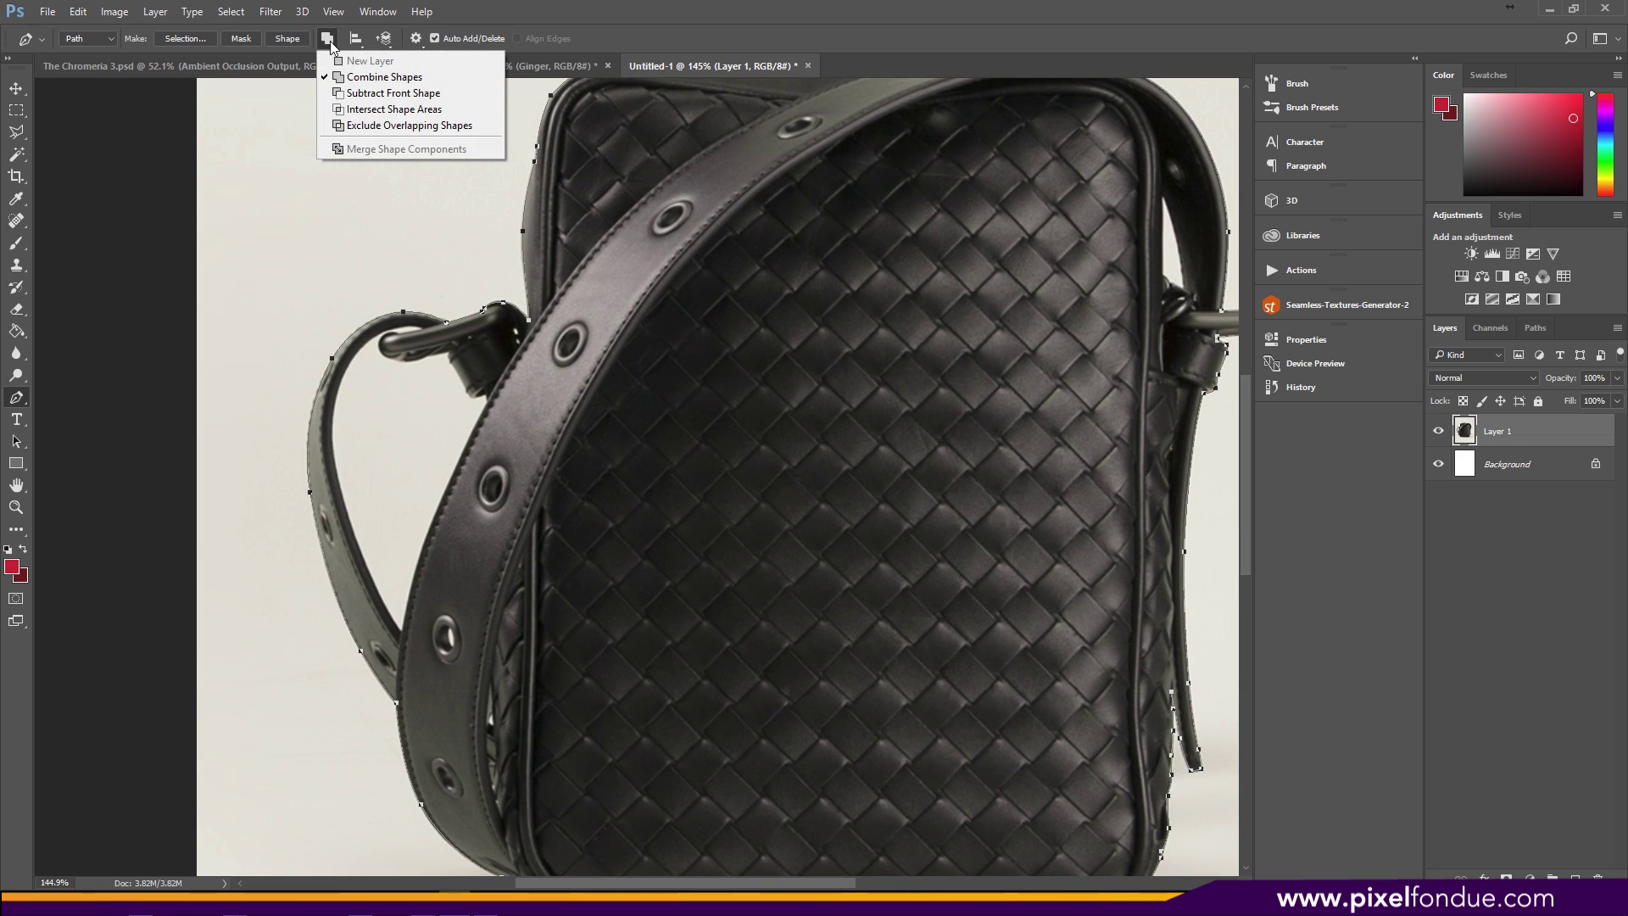
click(361, 94)
Zoom into the left strap loop and start a subpath along the loop gap's inner edge.
key(z)
drag(346, 417, 419, 424)
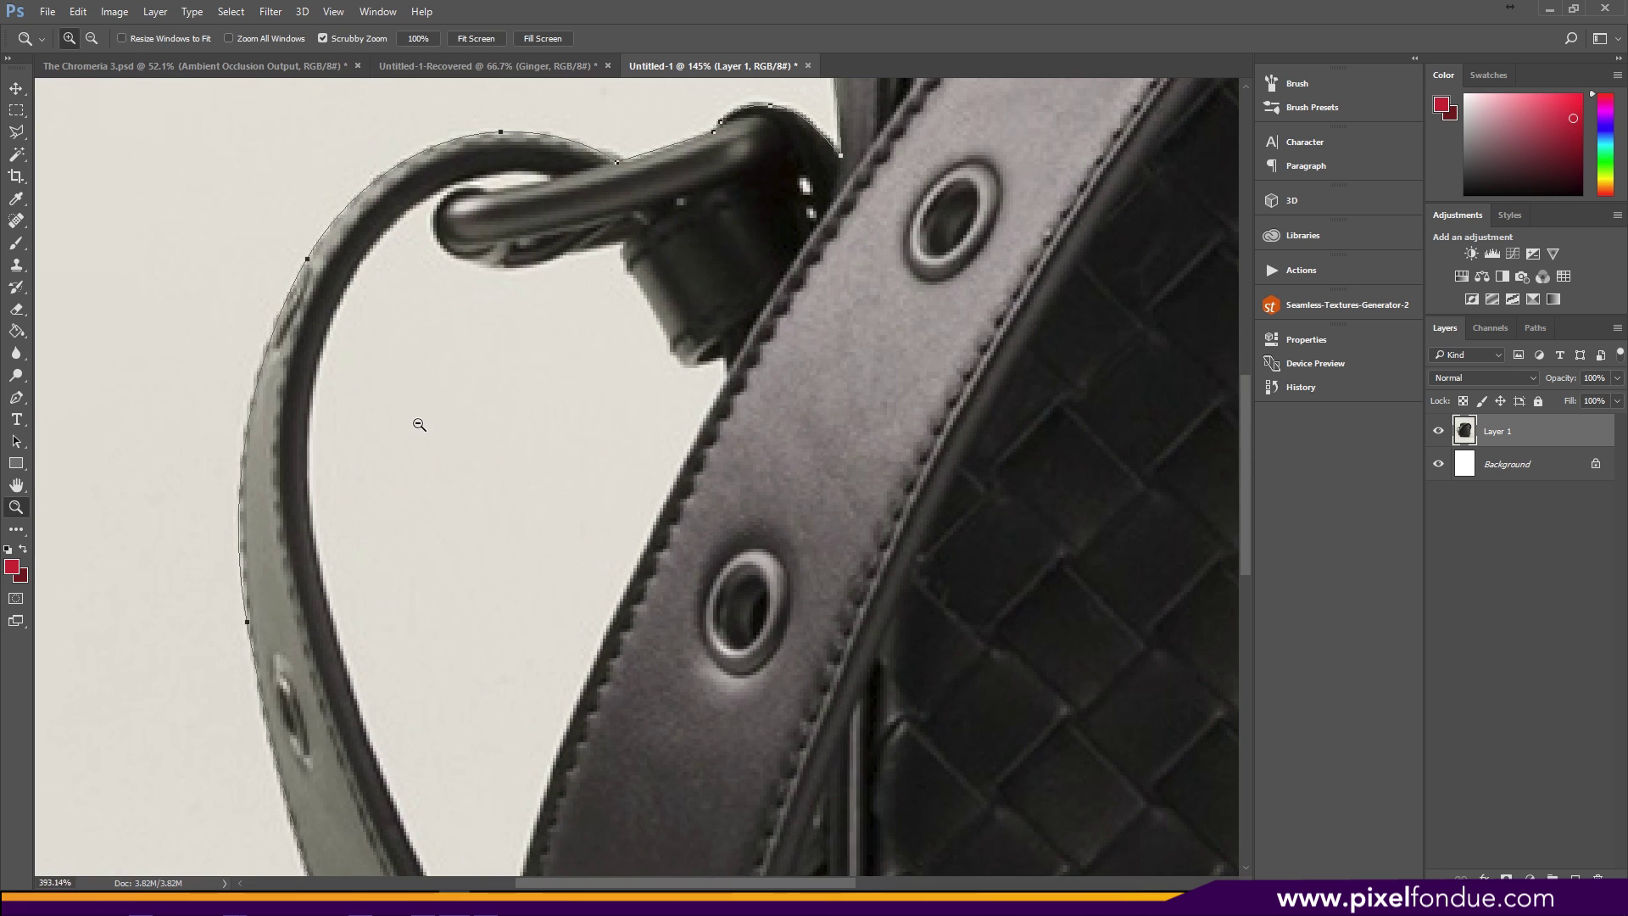
key(p)
click(721, 358)
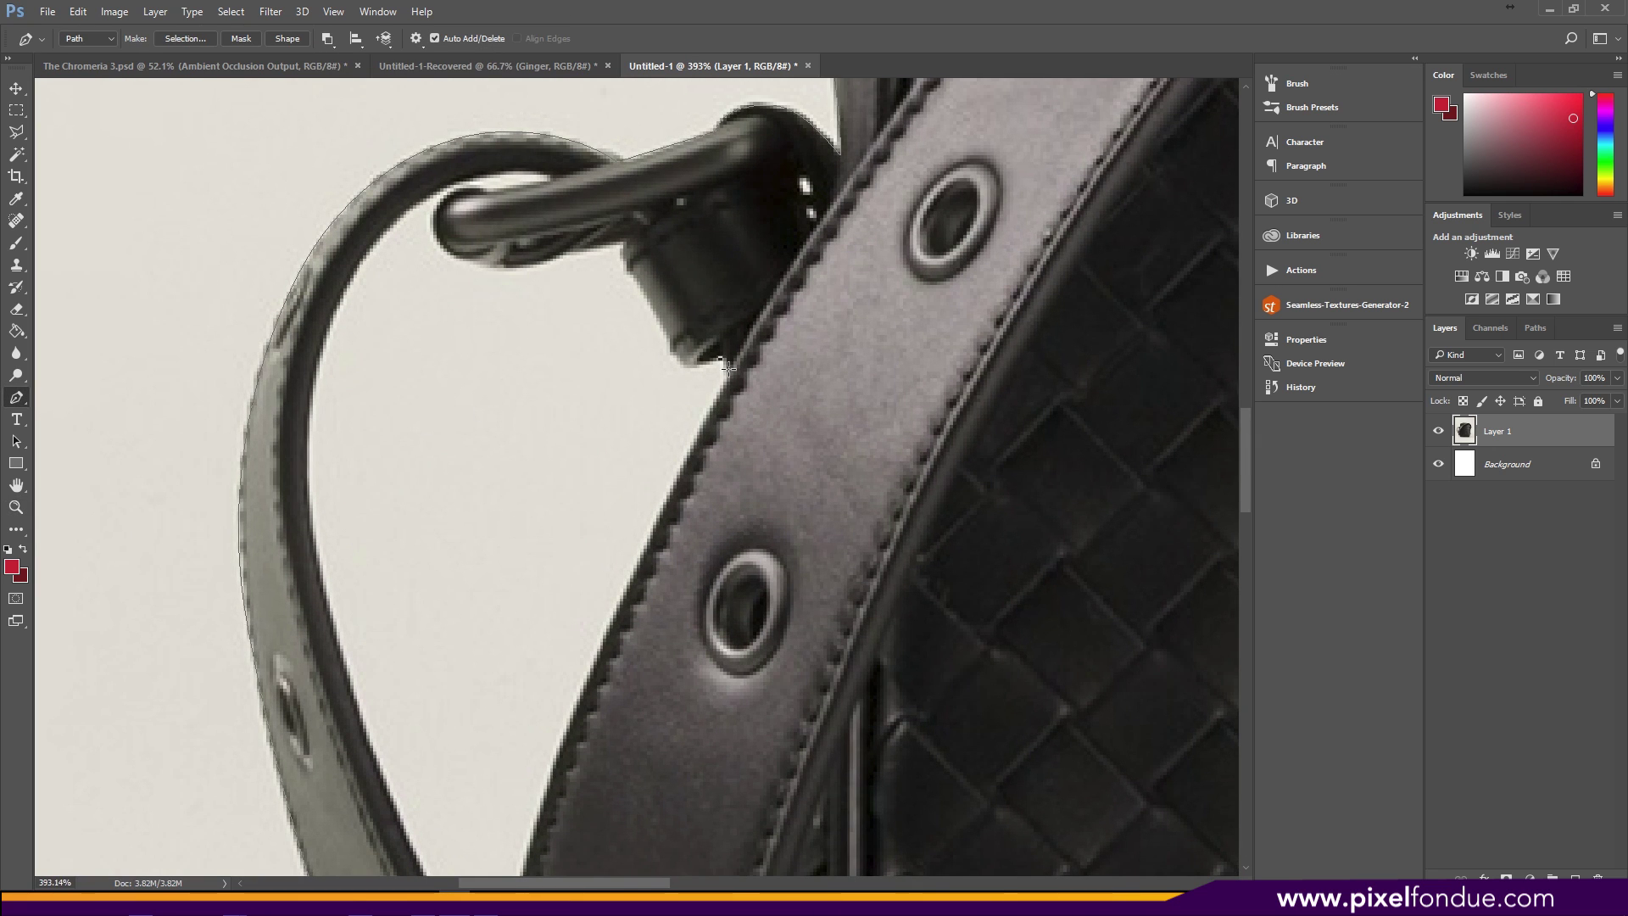
click(723, 374)
drag(733, 393, 740, 320)
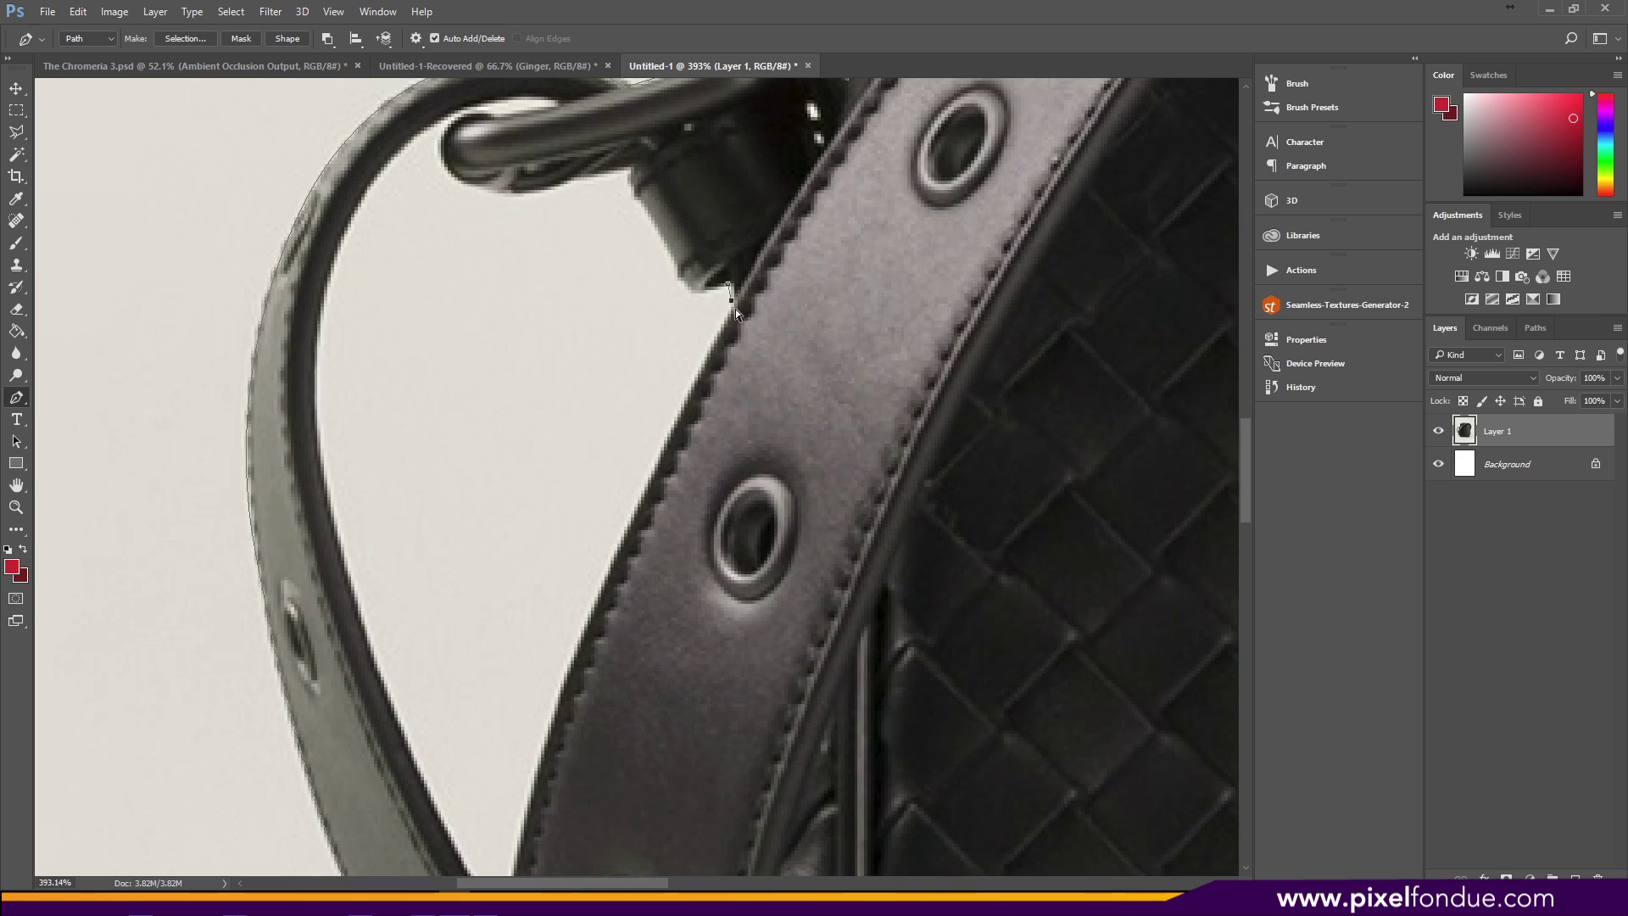
drag(586, 580, 622, 539)
click(579, 732)
drag(444, 446, 396, 273)
Continue the subpath up the loop's inner edge to an anchor beside the metal ring.
drag(397, 107, 417, 338)
click(415, 336)
click(435, 187)
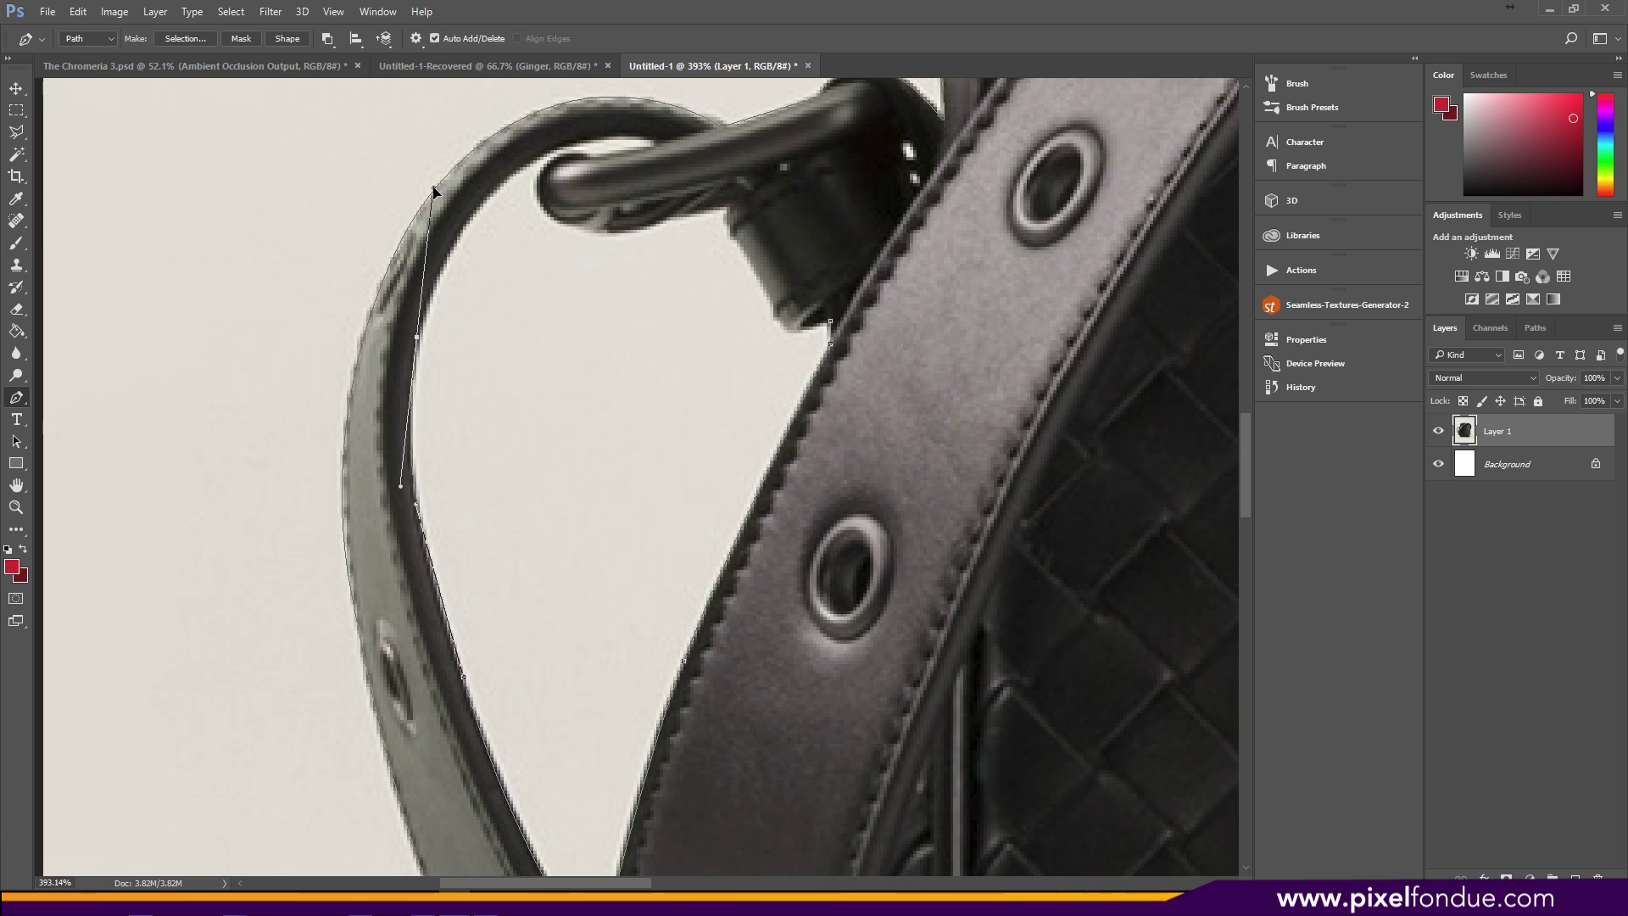
drag(434, 188, 317, 352)
drag(447, 310, 462, 307)
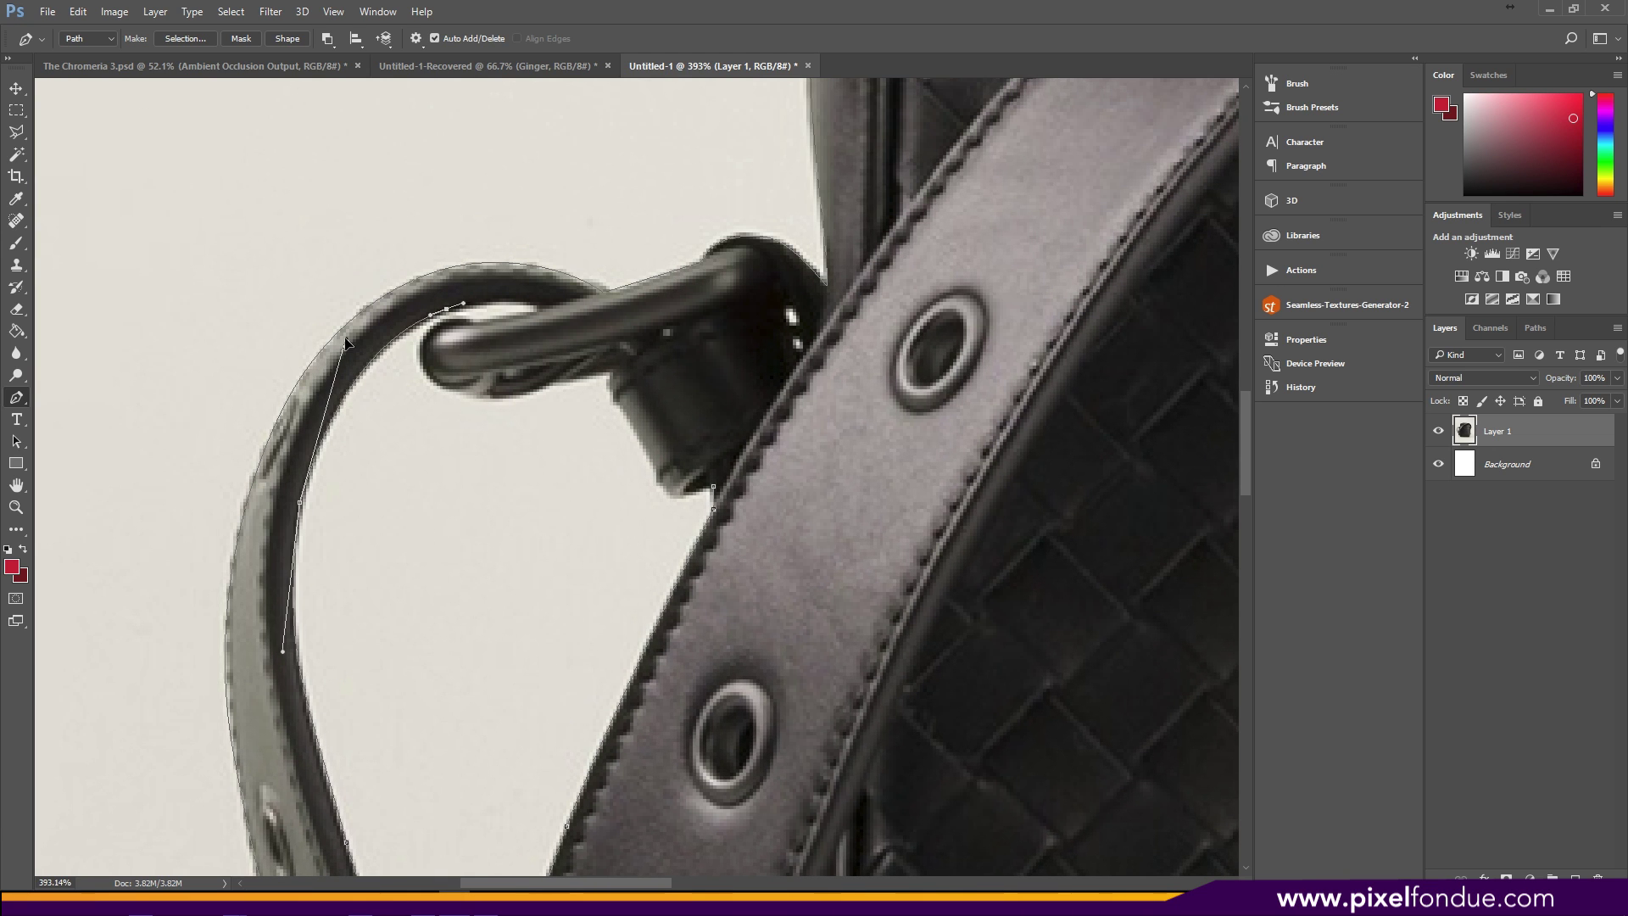
scroll(493, 323, up, 4)
click(543, 314)
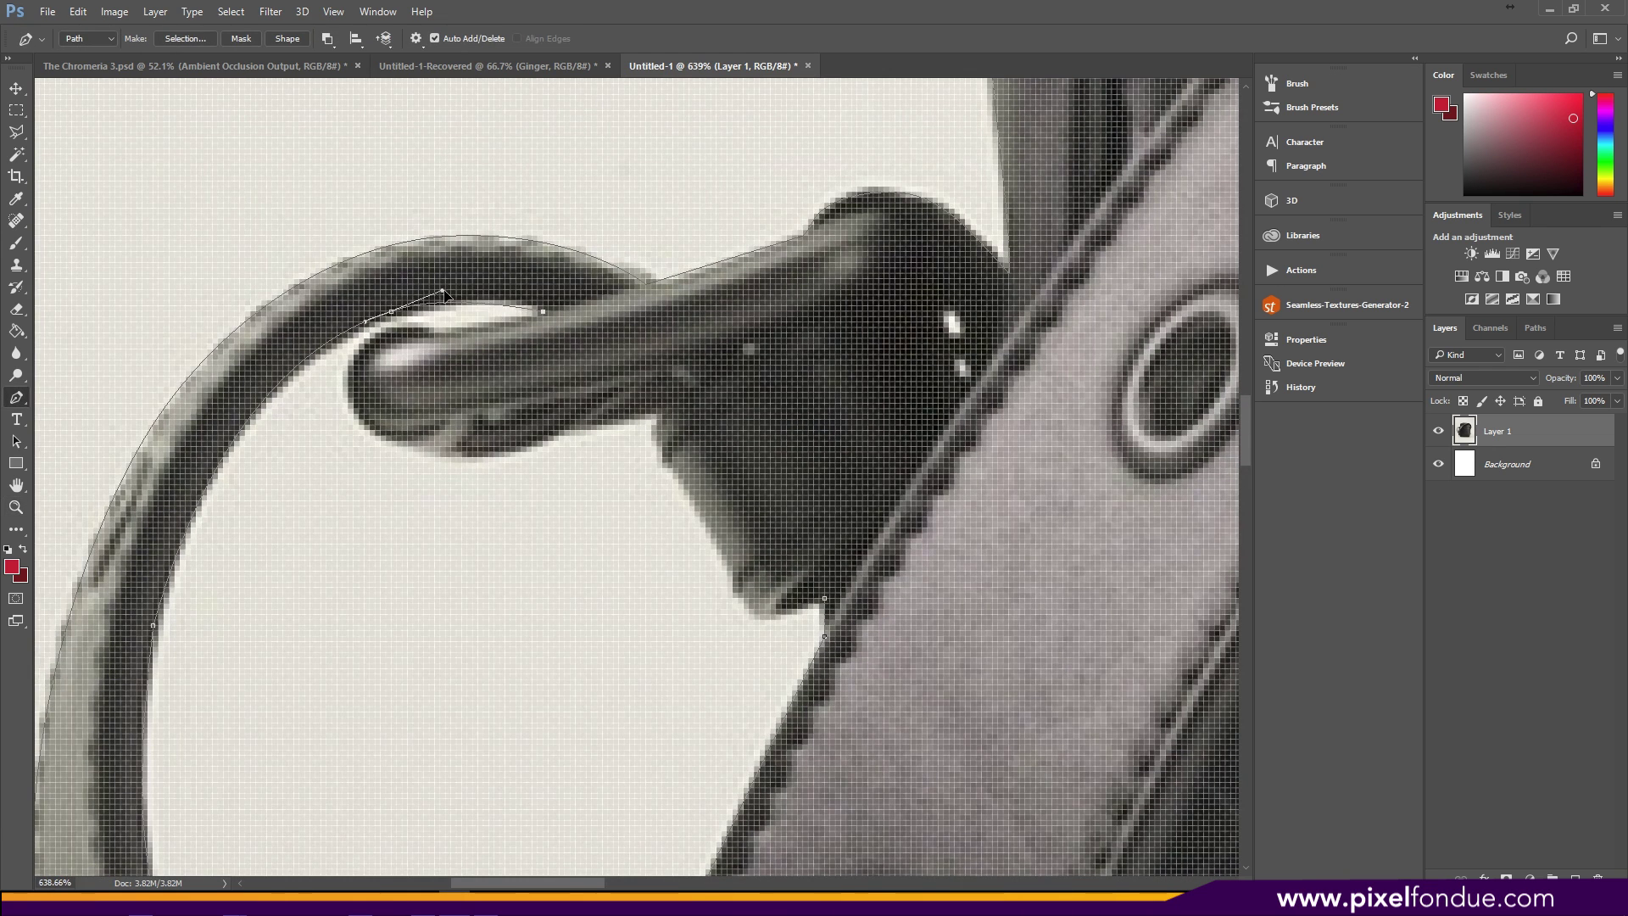
Wrap the subpath under the hook and down its edge to where it meets the strap.
drag(402, 324, 393, 331)
drag(370, 435, 419, 459)
drag(564, 436, 612, 411)
click(635, 421)
click(646, 425)
click(668, 463)
click(679, 485)
click(733, 582)
drag(706, 533, 707, 528)
click(754, 614)
drag(825, 598, 835, 587)
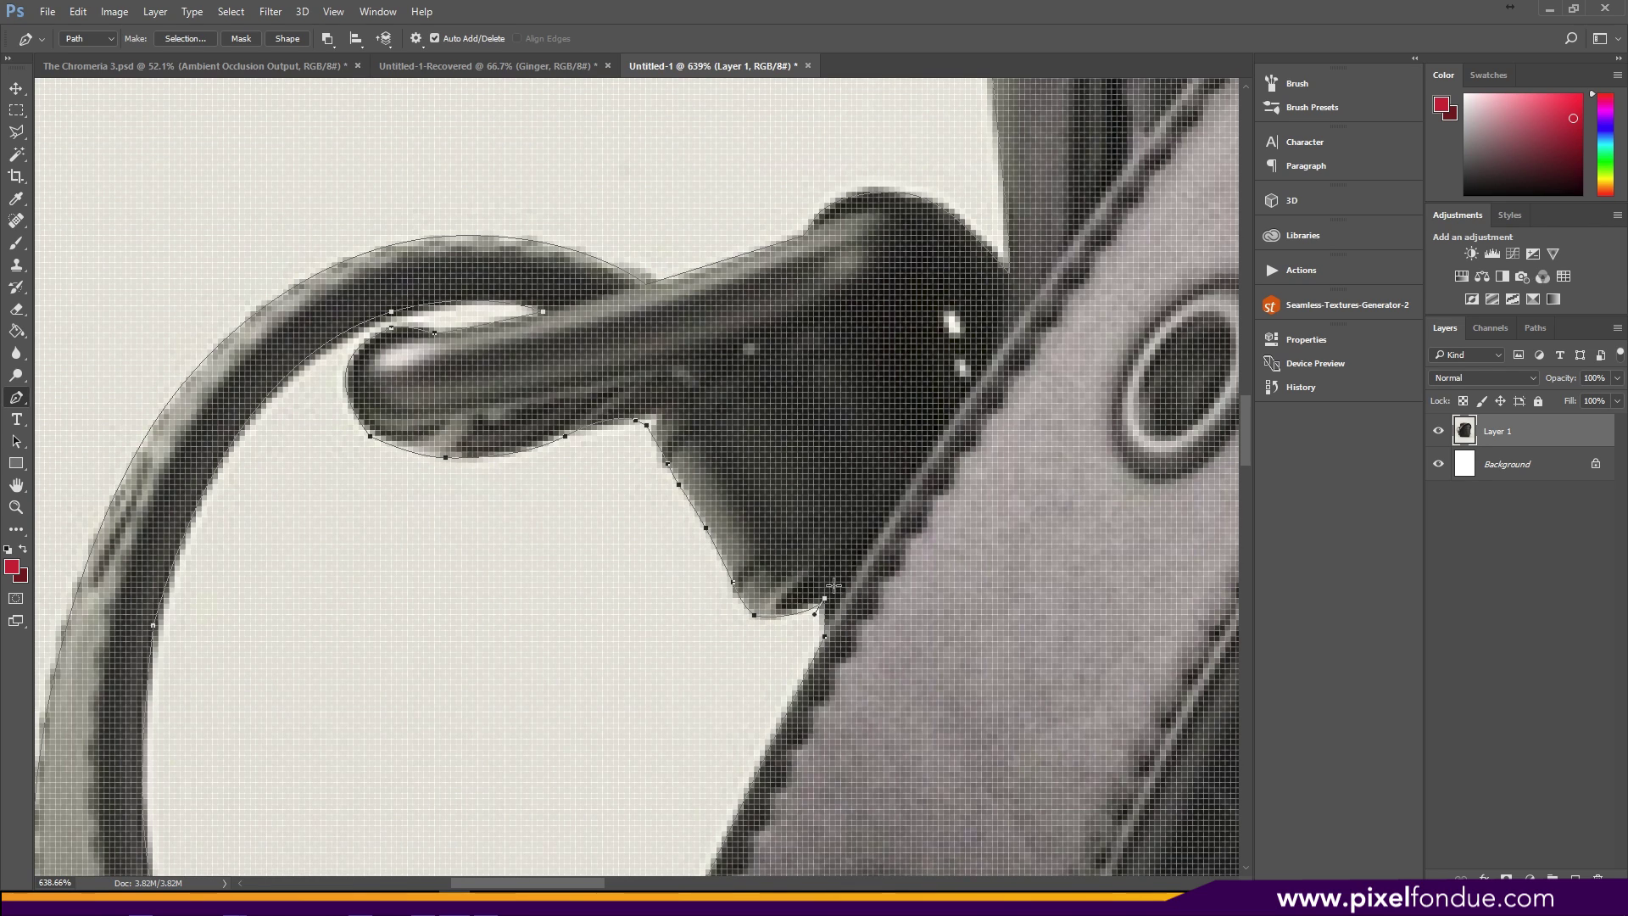
drag(856, 533, 785, 547)
Reshape the curves down the strap edge and close the left loop's gap subpath.
key(z)
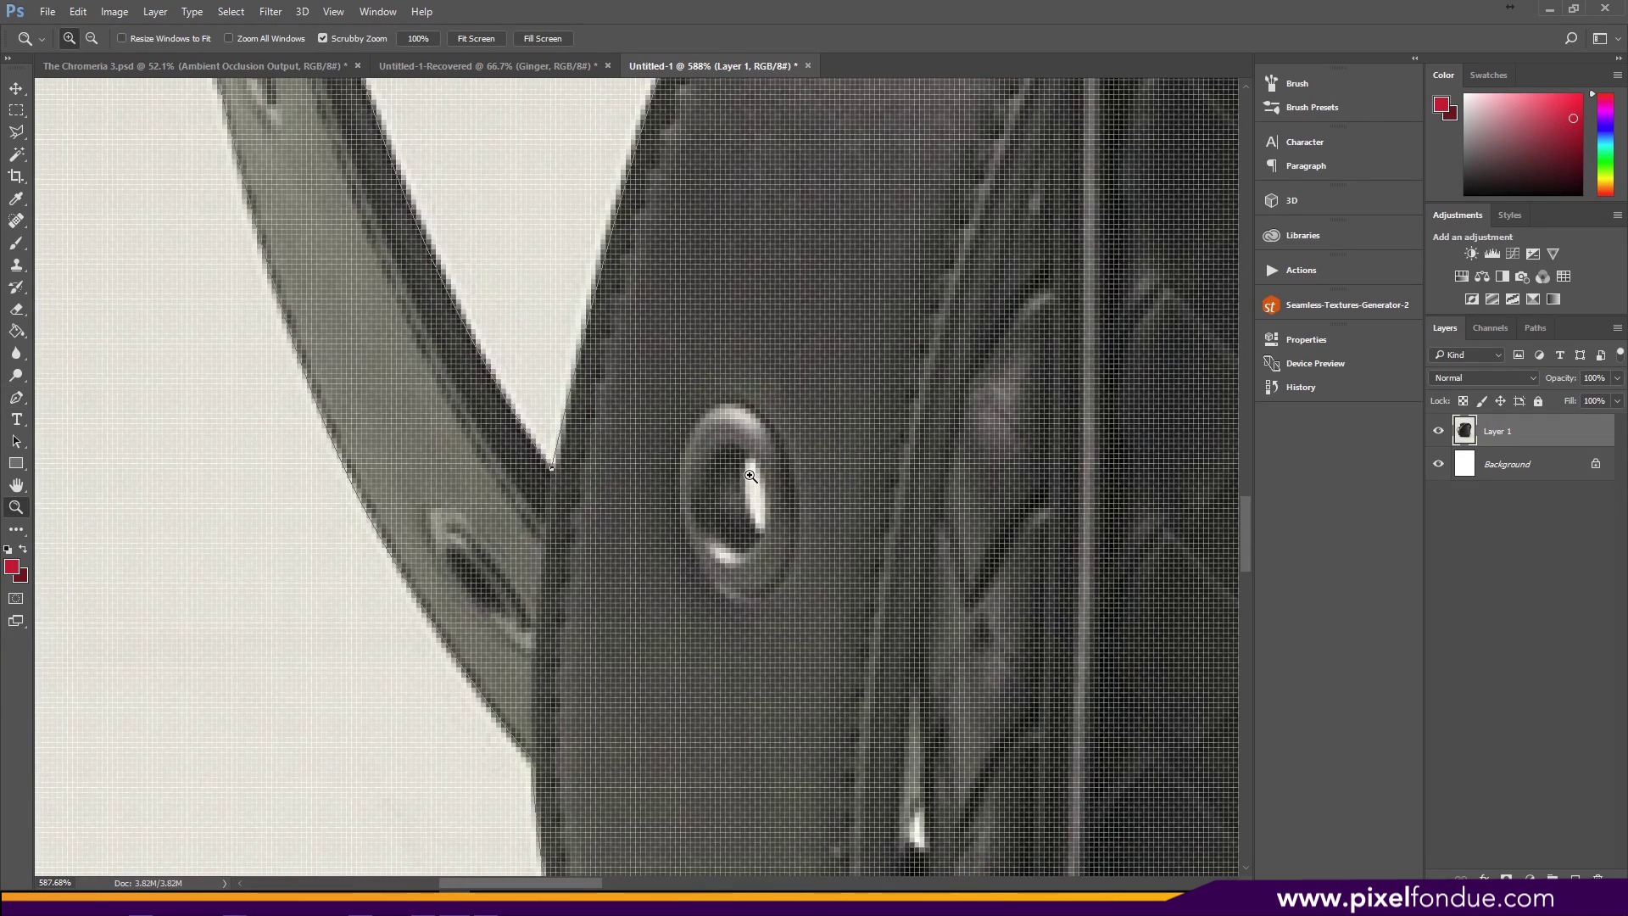
key(p)
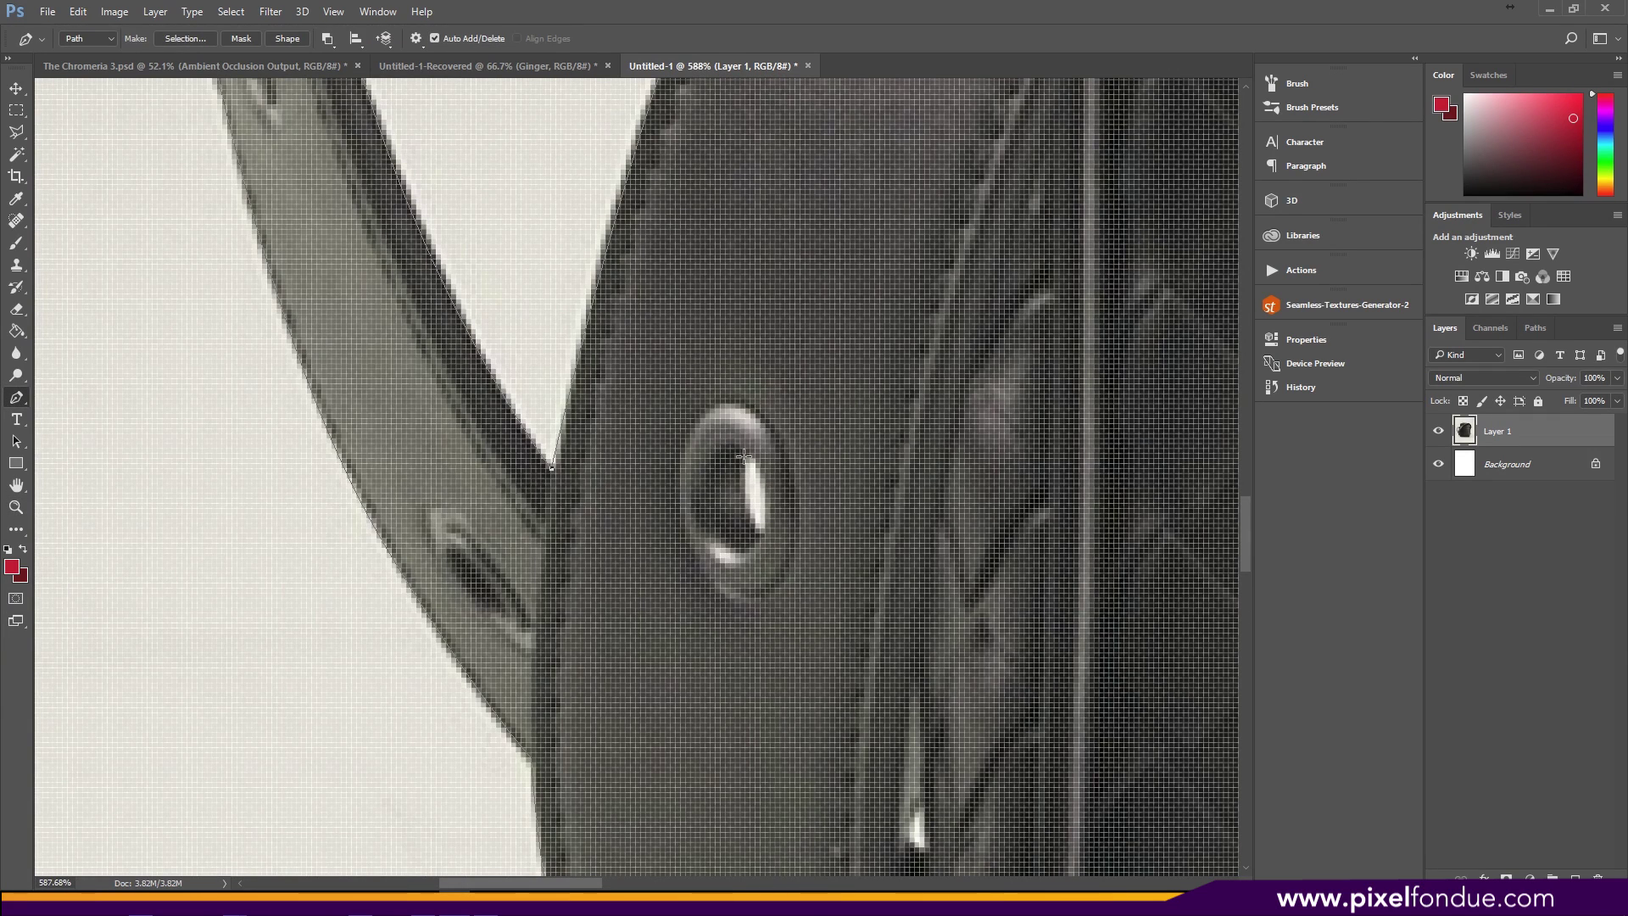
drag(760, 548, 763, 572)
click(744, 499)
drag(758, 543, 760, 548)
drag(747, 465, 750, 456)
Begin a new subpath with three anchors along the narrow slit beside the front strap.
scroll(746, 454, down, 5)
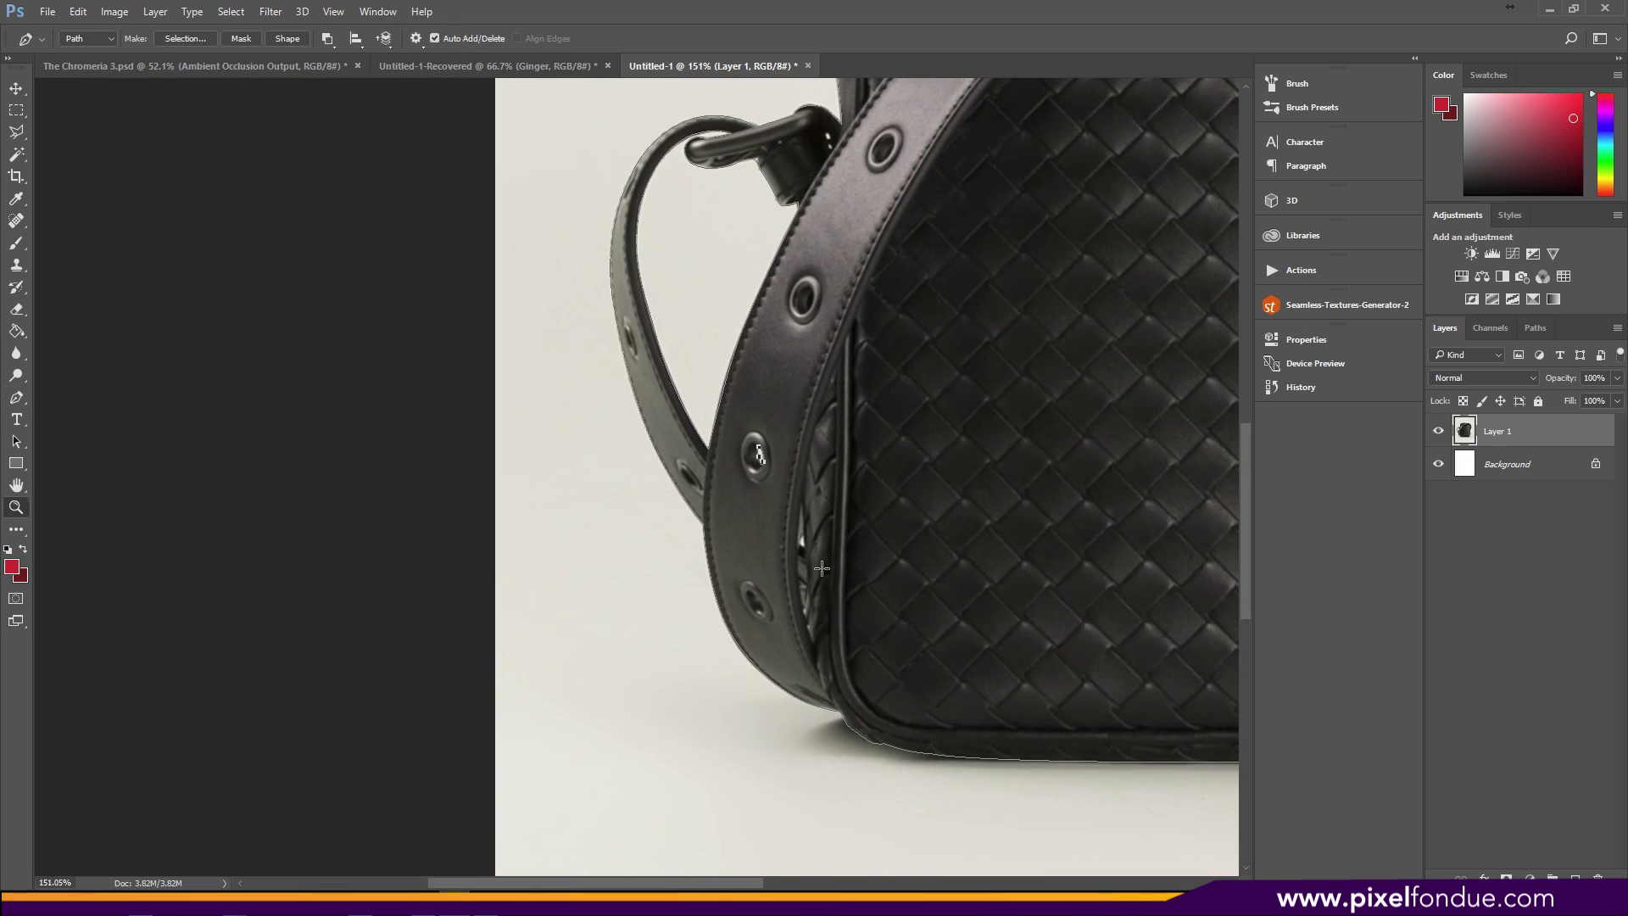
scroll(819, 572, up, 5)
click(773, 467)
click(779, 513)
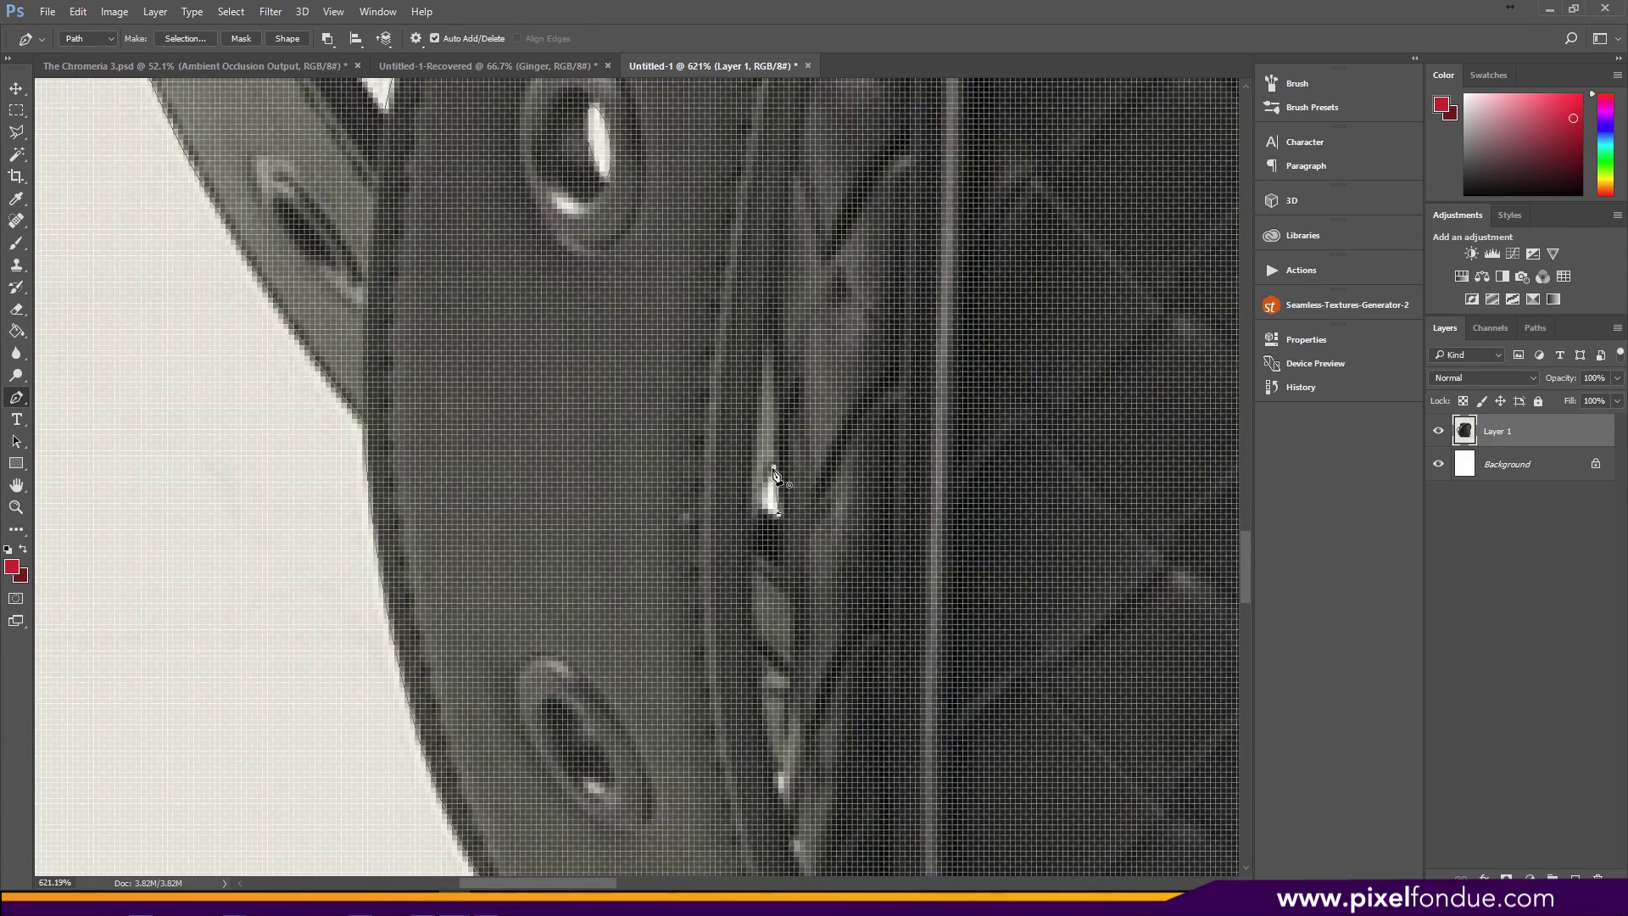
click(743, 517)
Pan and zoom to the gap above the hook by the right strap ring.
scroll(804, 423, down, 4)
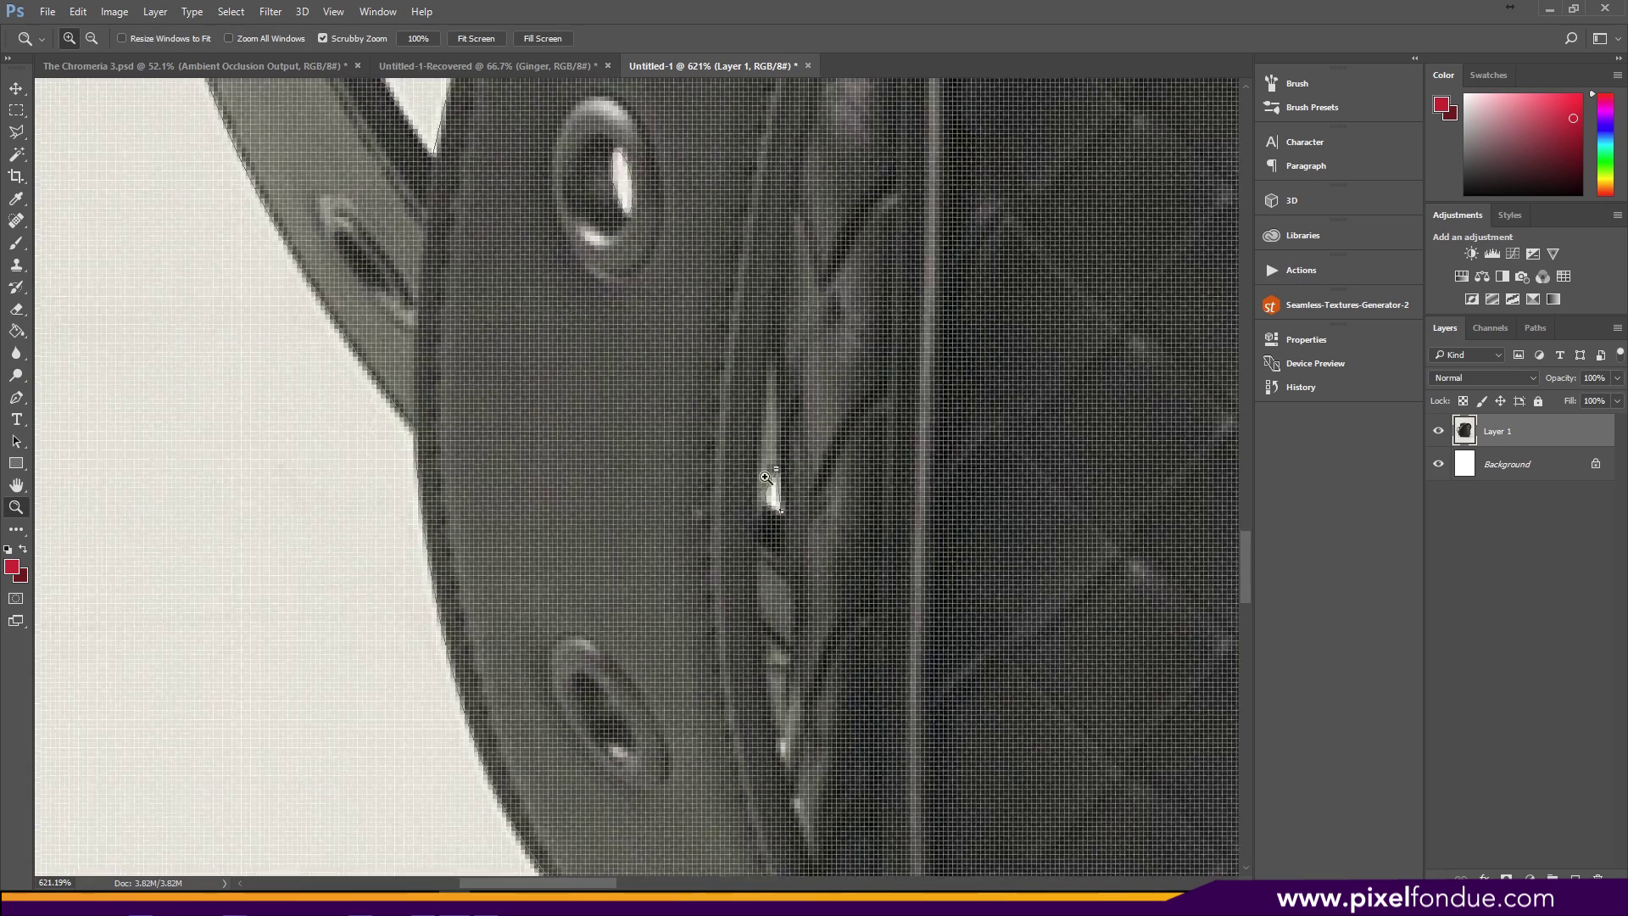
scroll(709, 454, down, 1)
drag(709, 454, 384, 526)
drag(800, 492, 661, 508)
drag(746, 509, 466, 650)
drag(632, 335, 918, 386)
drag(917, 389, 659, 469)
Start the gap outline above the right hook with a curved anchor down its edge.
key(p)
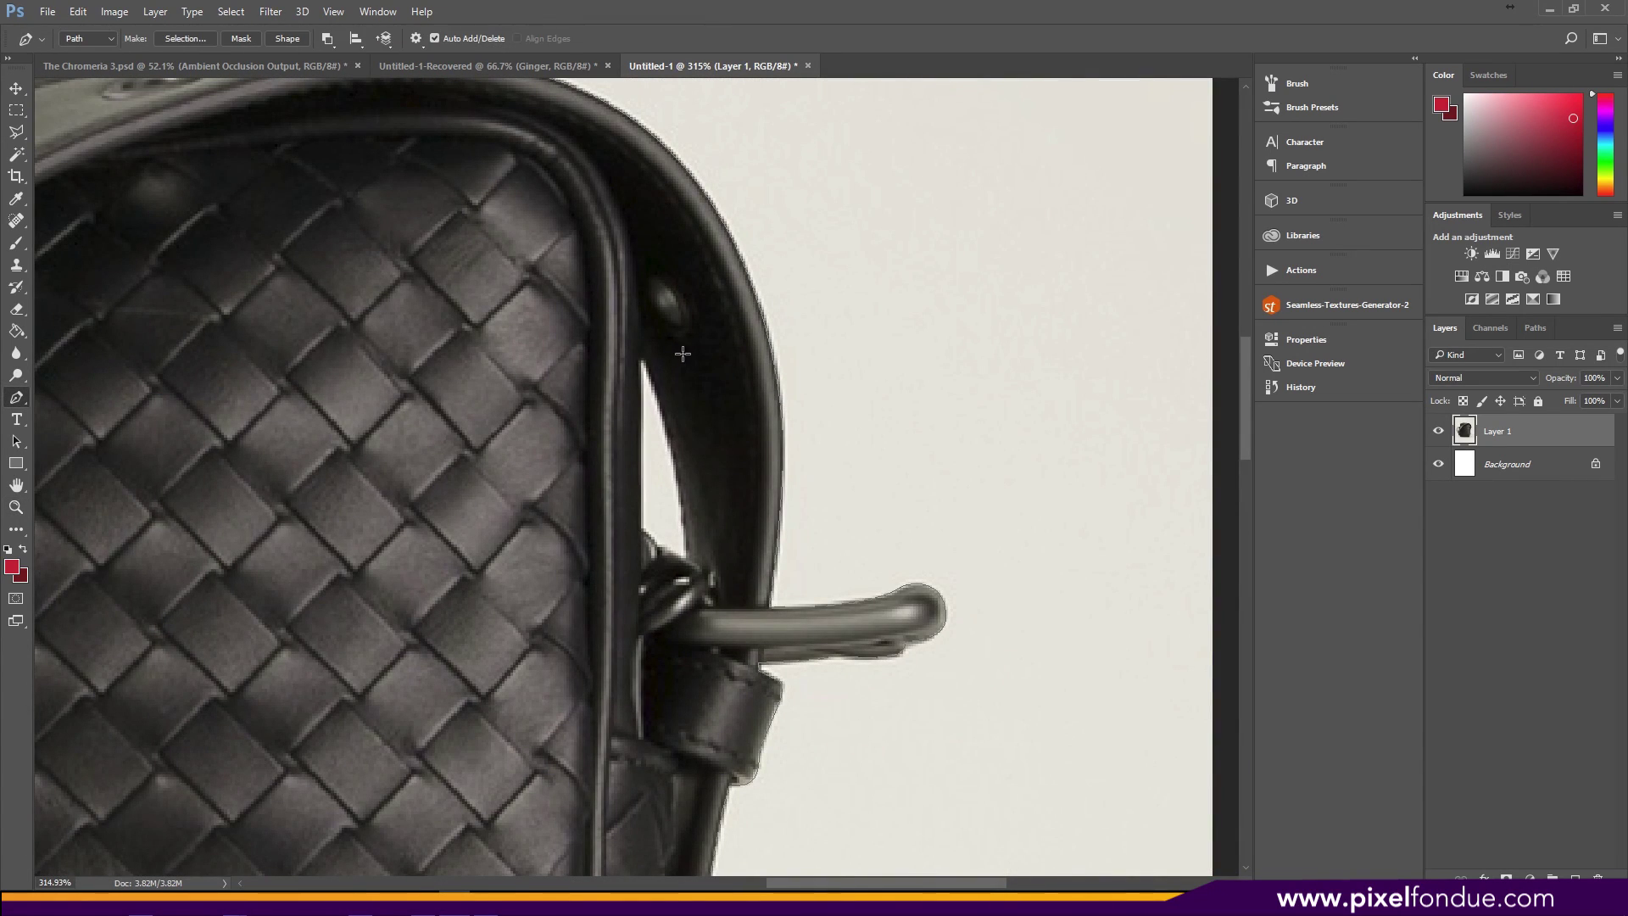
click(642, 356)
drag(682, 504, 731, 552)
key(z)
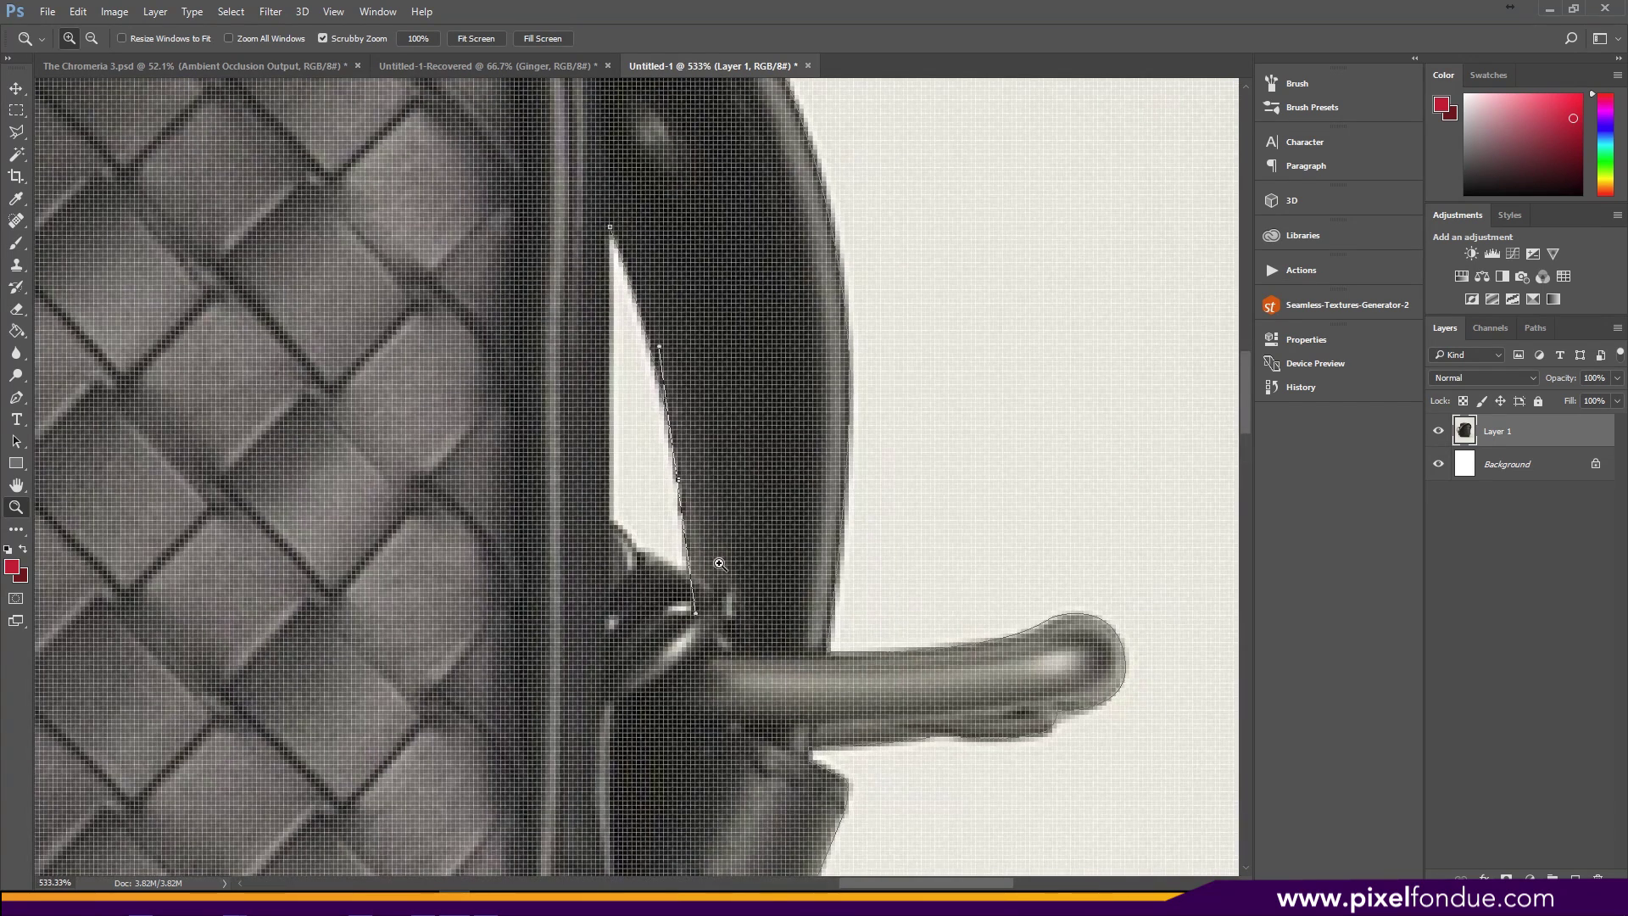
key(p)
drag(695, 616, 686, 550)
Remove the stray anchor, add anchors along the gap's bottom, and close the subpath.
key(ctrl+alt+z)
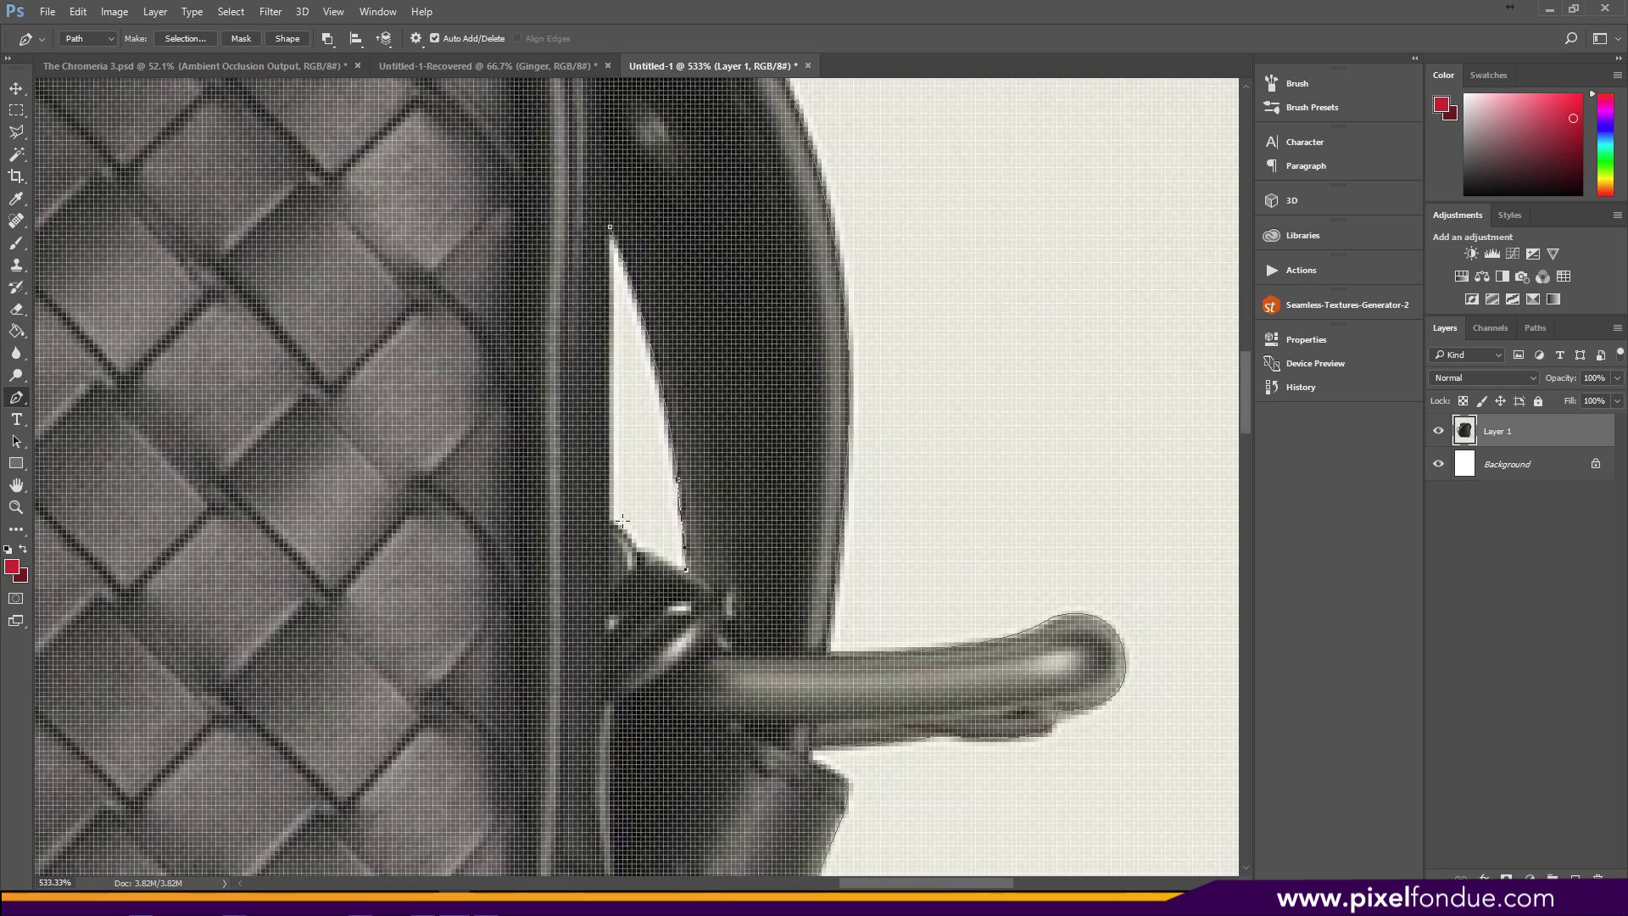
click(633, 549)
click(611, 521)
click(611, 229)
key(z)
drag(679, 416, 559, 419)
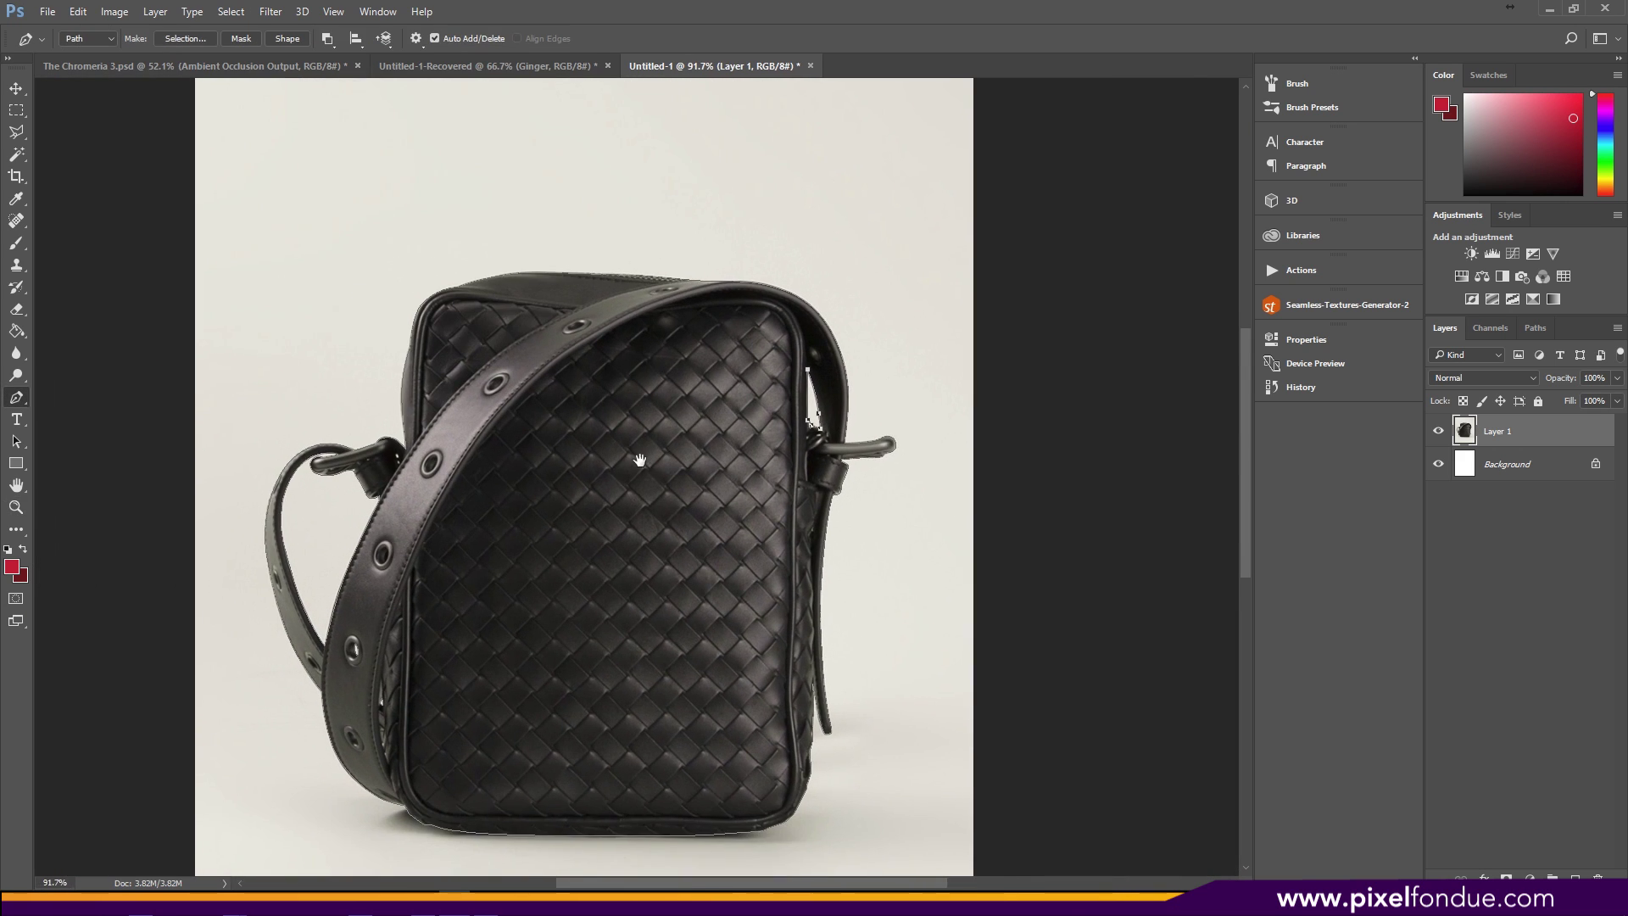
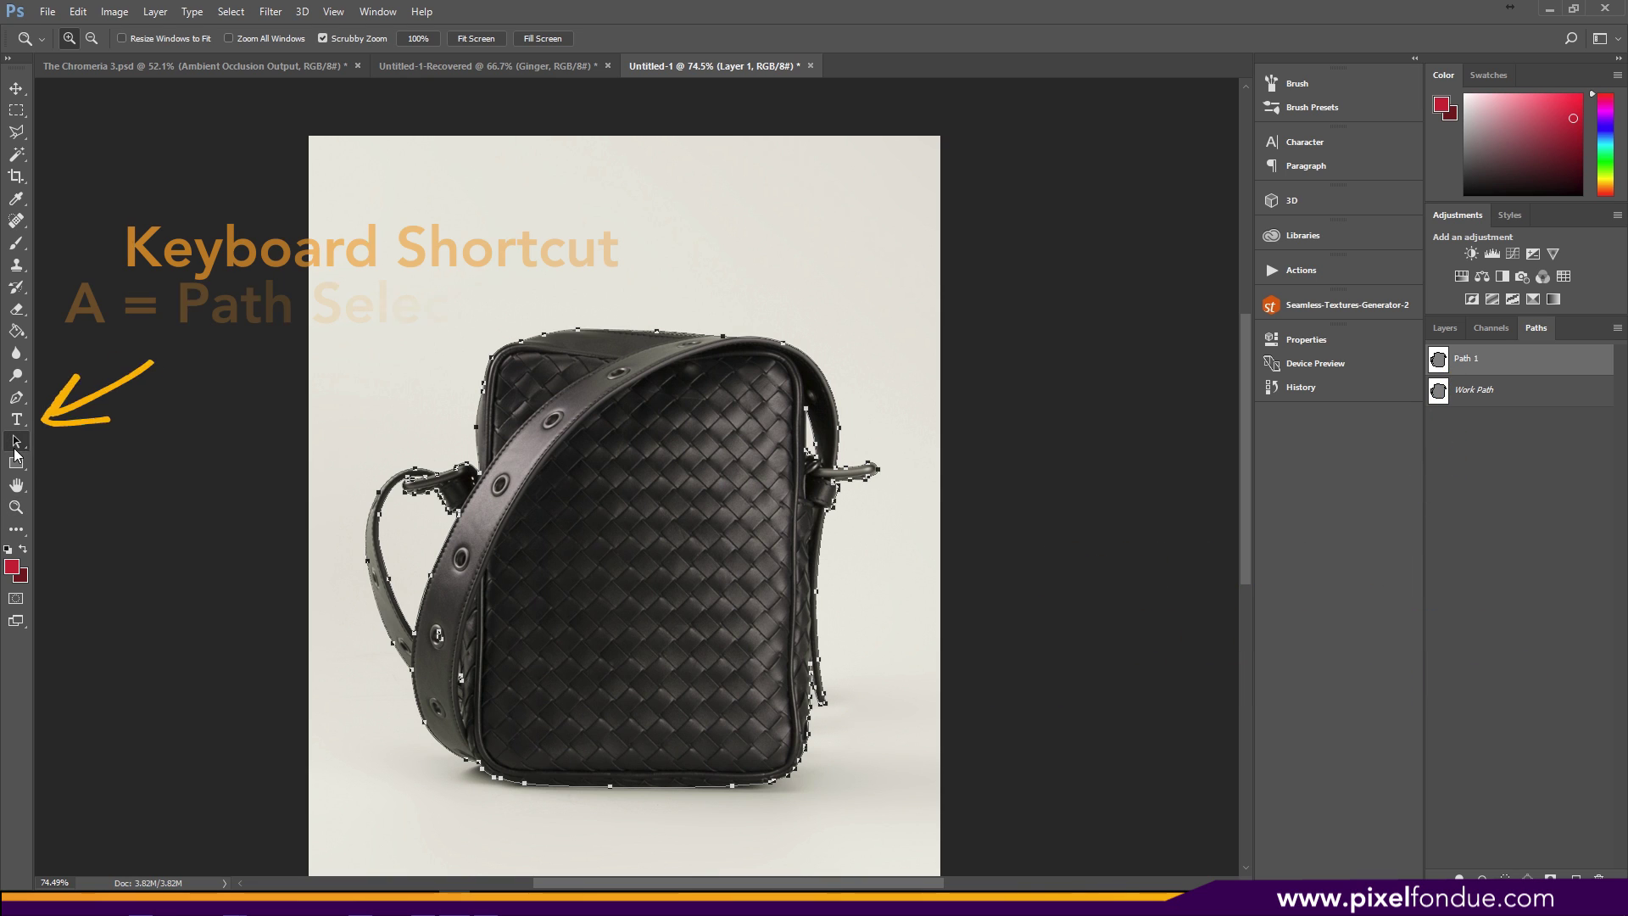
With Path Selection active, set the path operation to Combine Shapes.
click(16, 445)
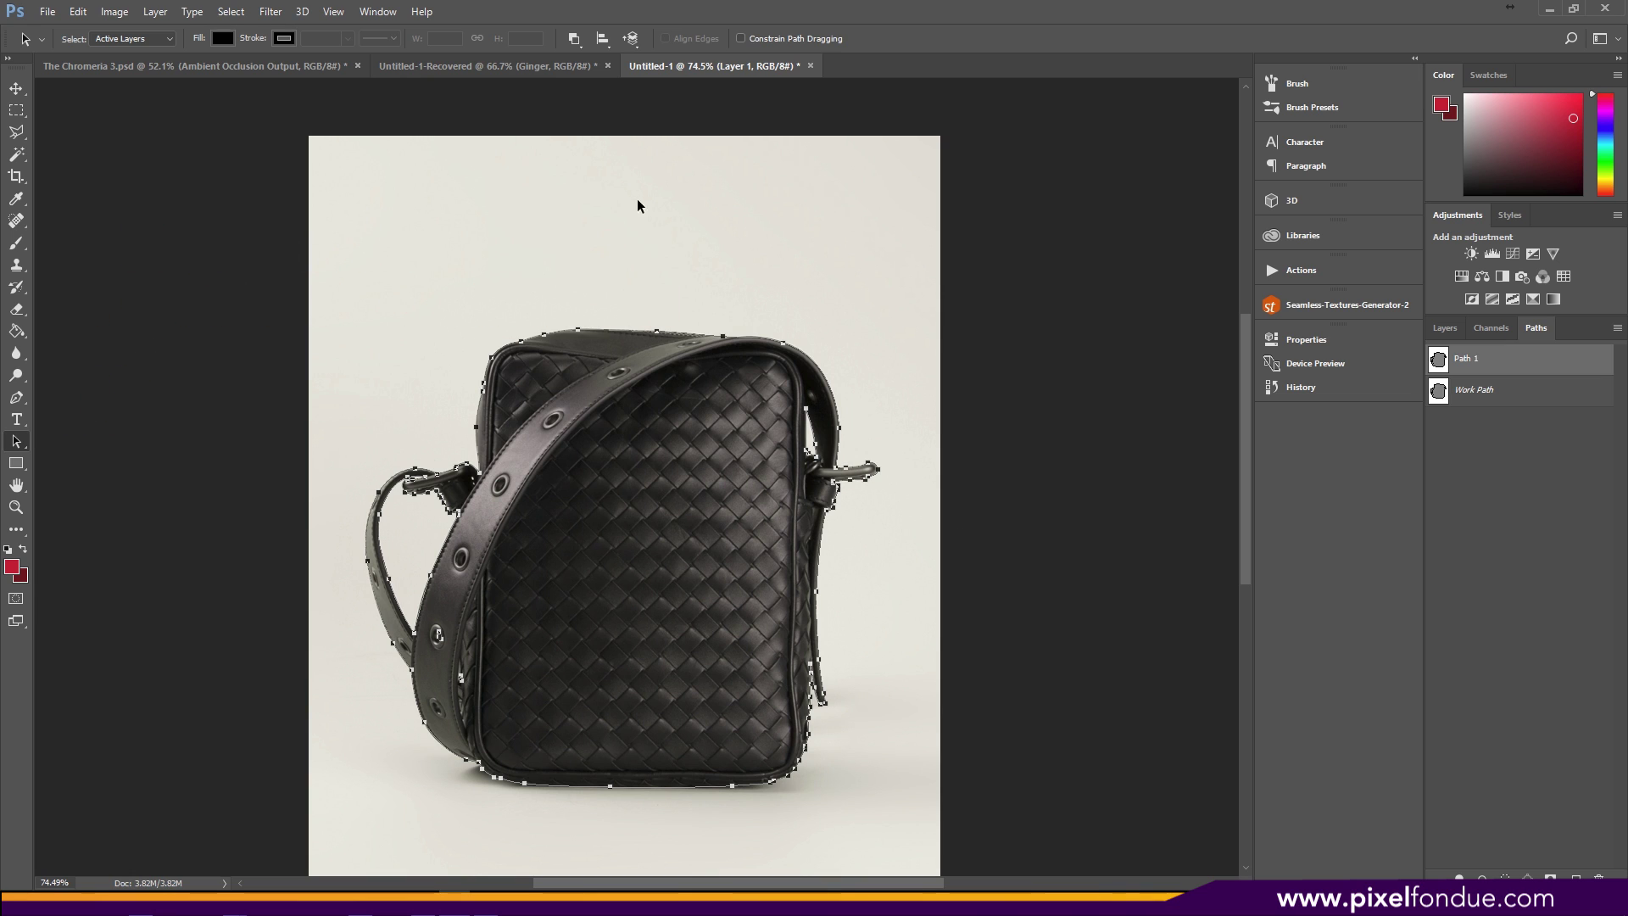
click(575, 43)
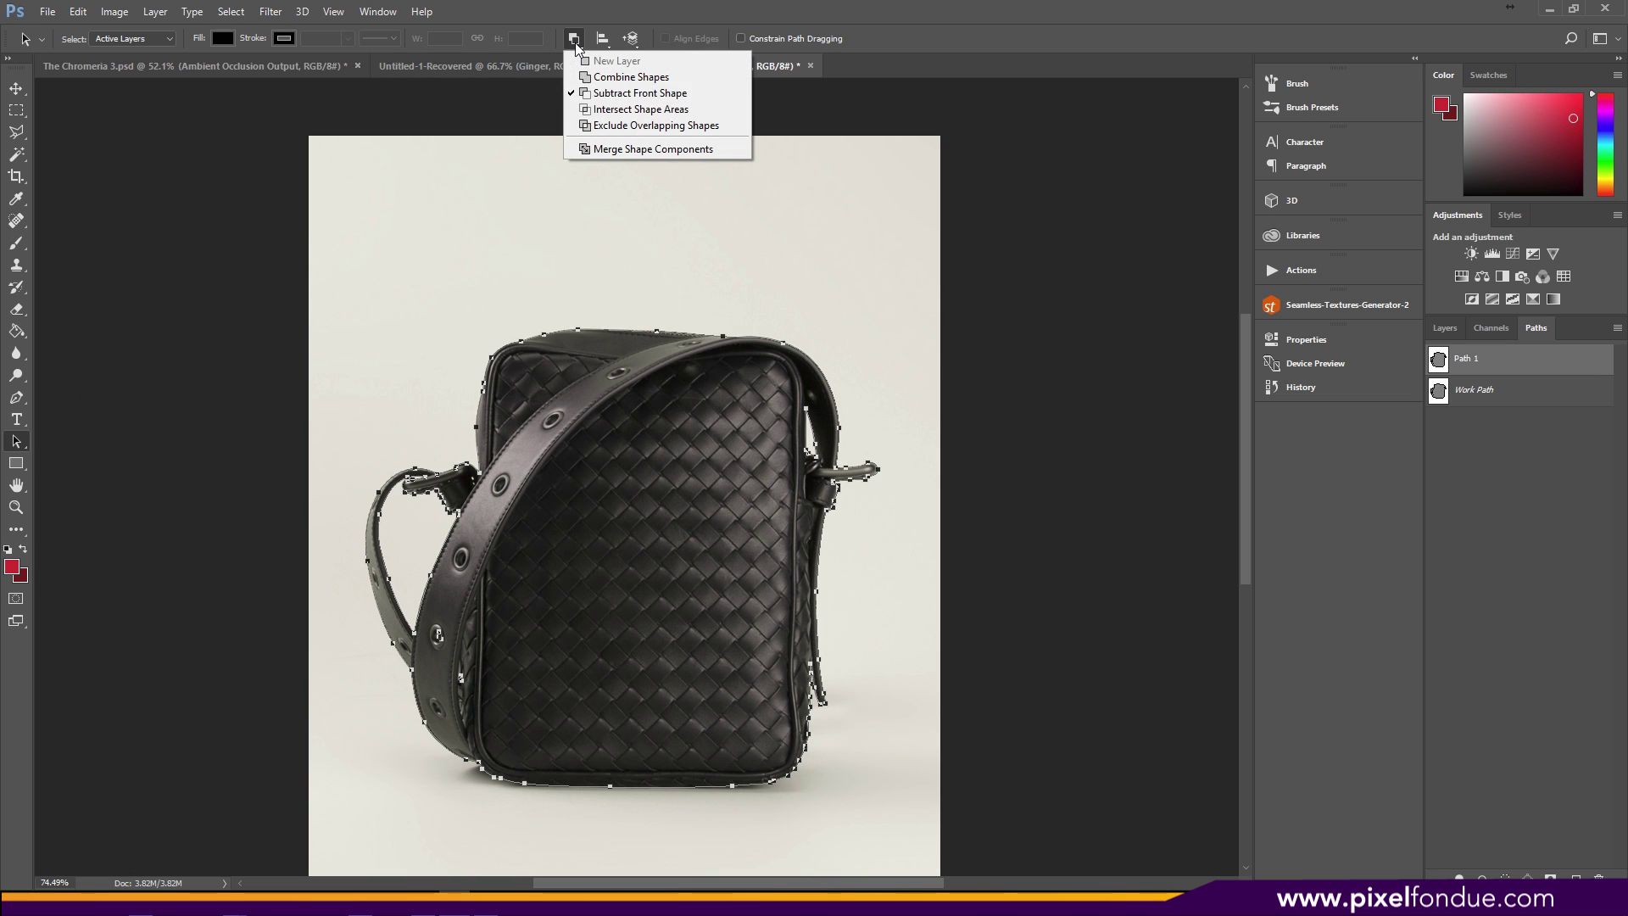
click(616, 78)
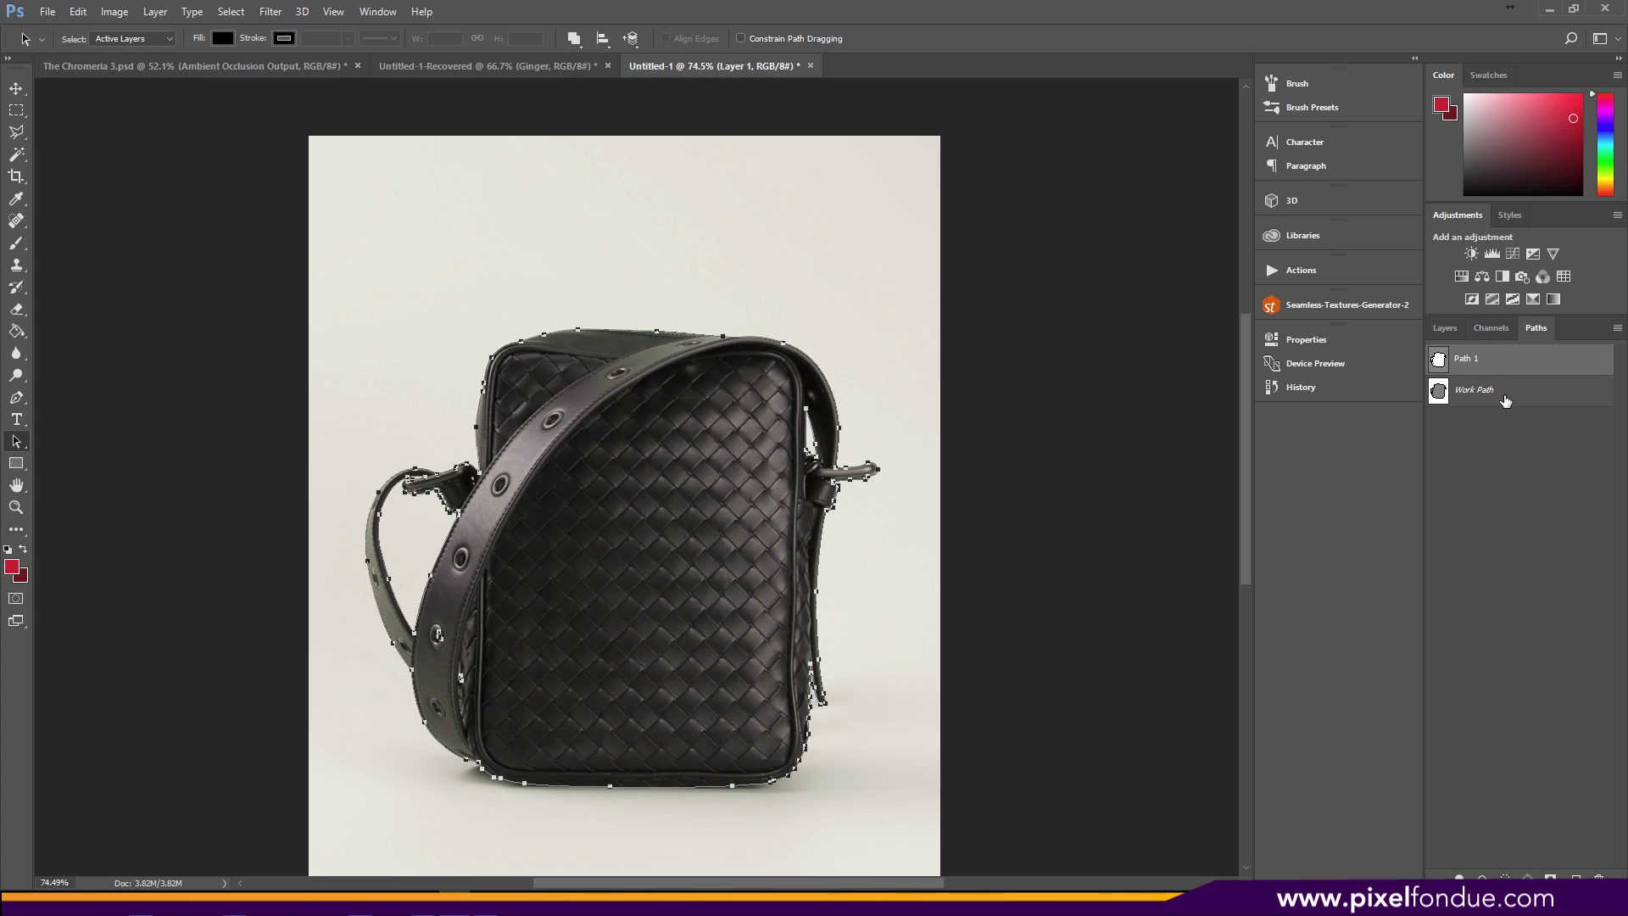
Make Path 1 active and load it as a selection around the bag.
ctrl+click(1439, 366)
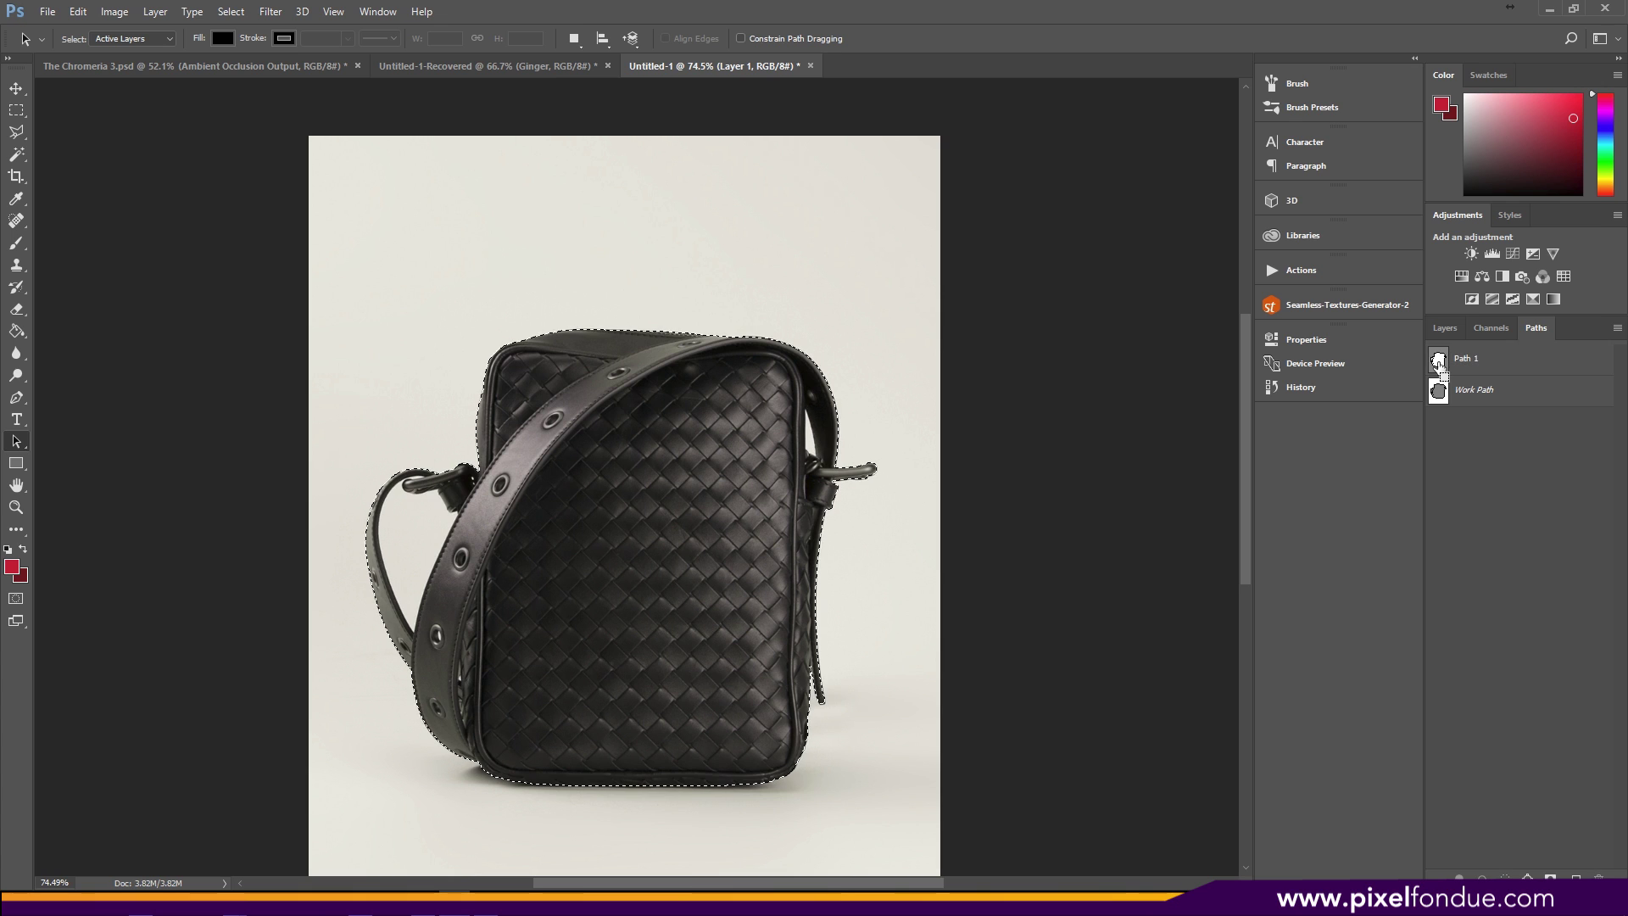
drag(738, 438, 701, 421)
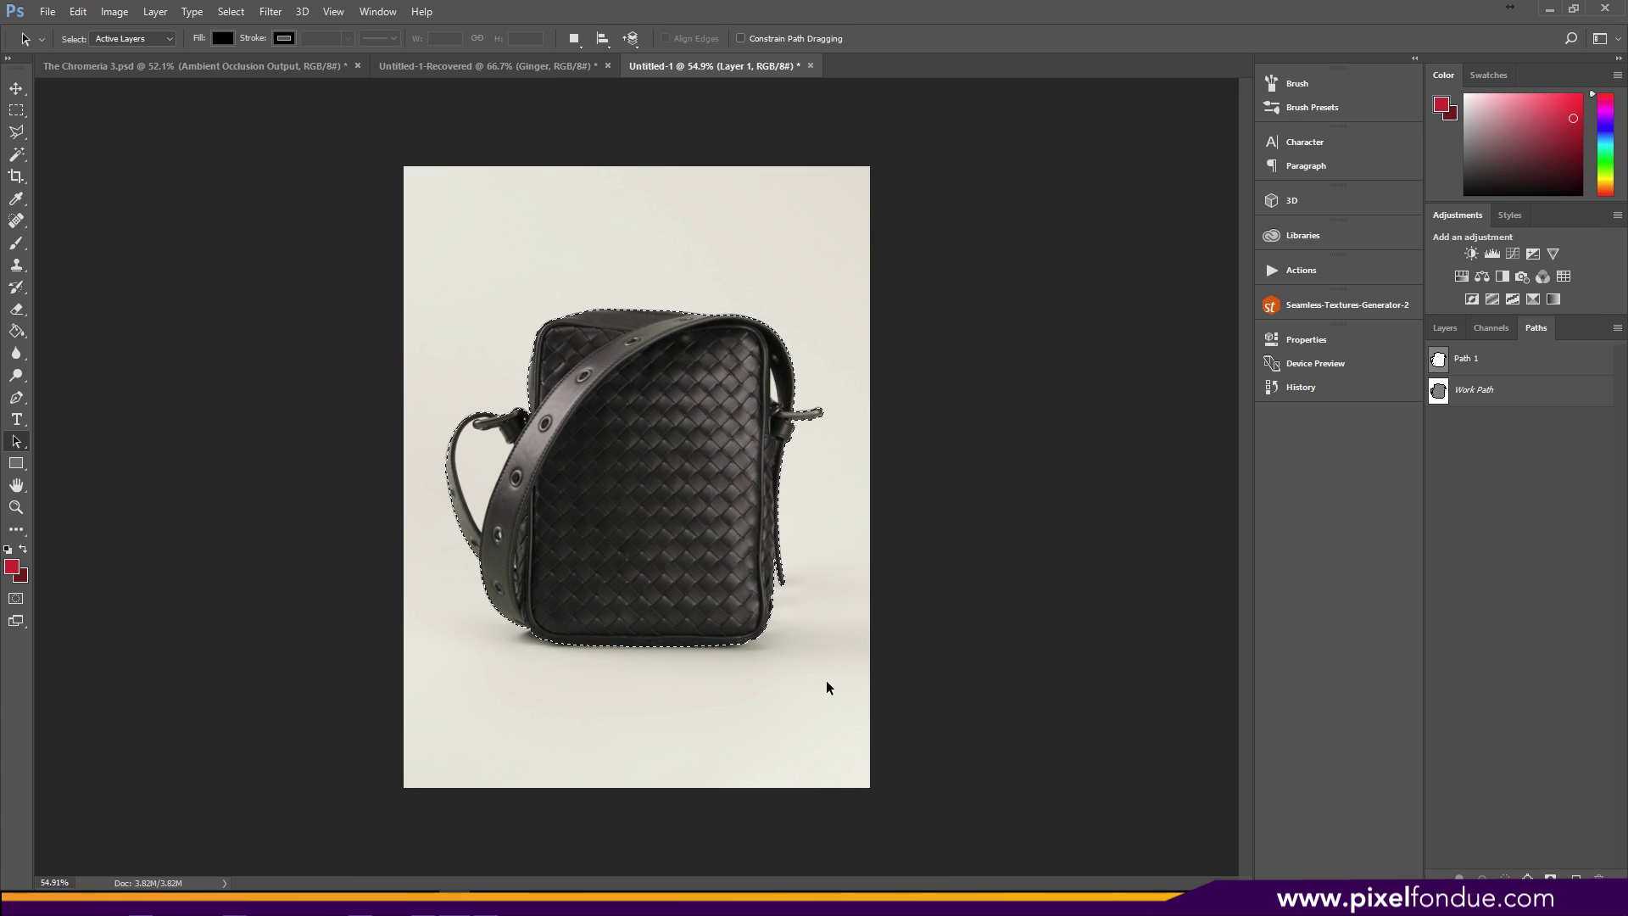
key(z)
drag(508, 457, 669, 496)
key(z)
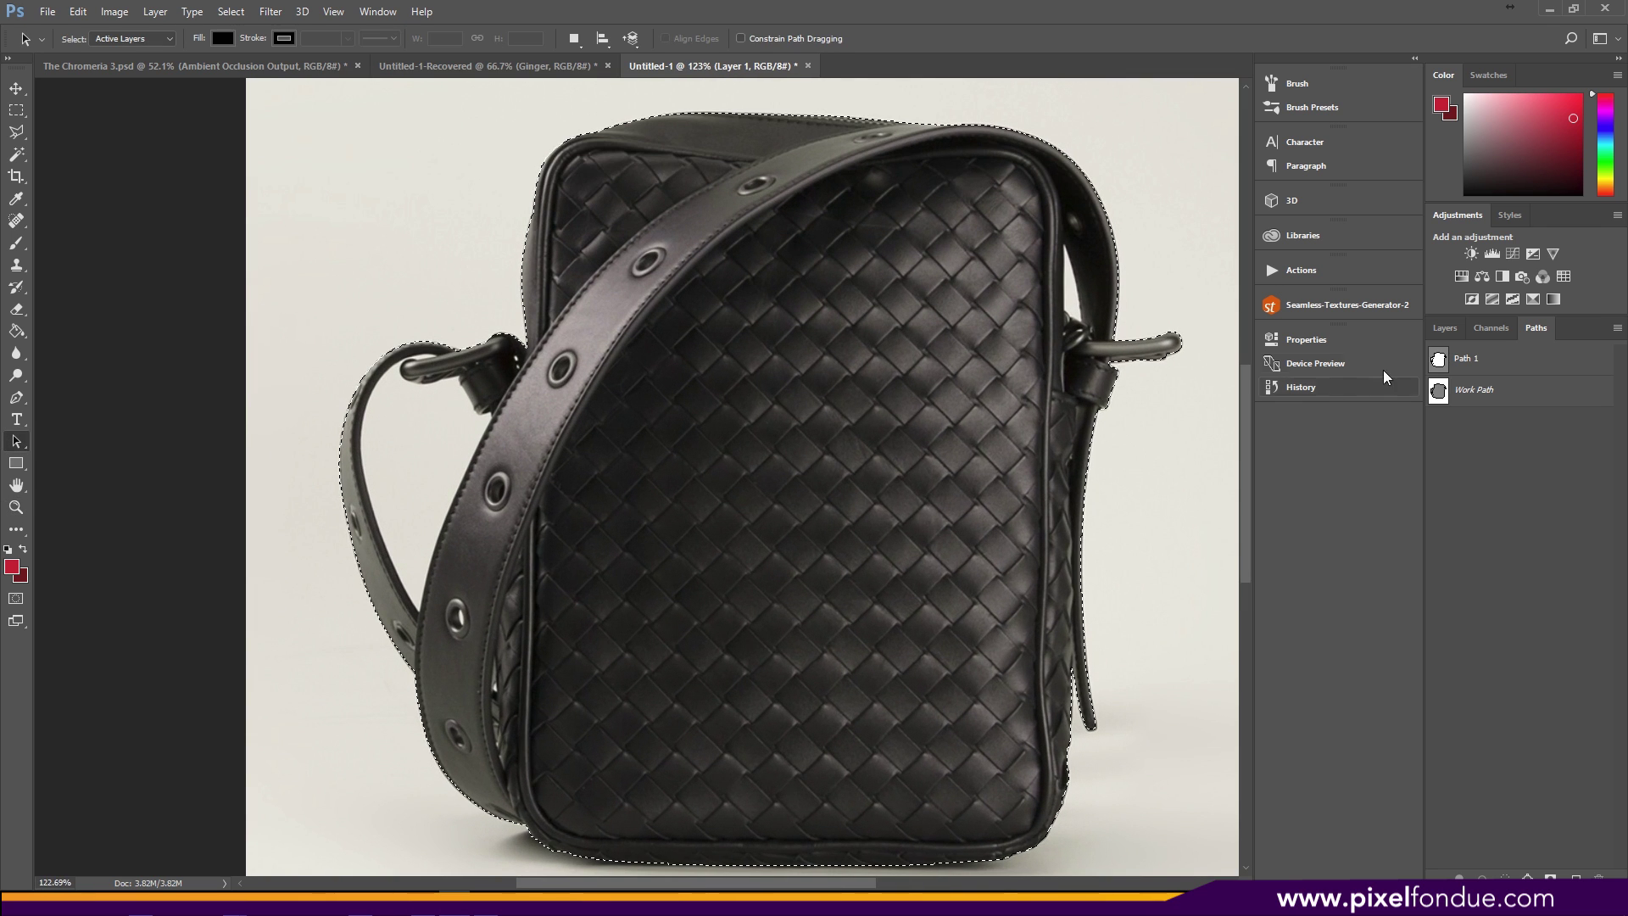
click(1433, 363)
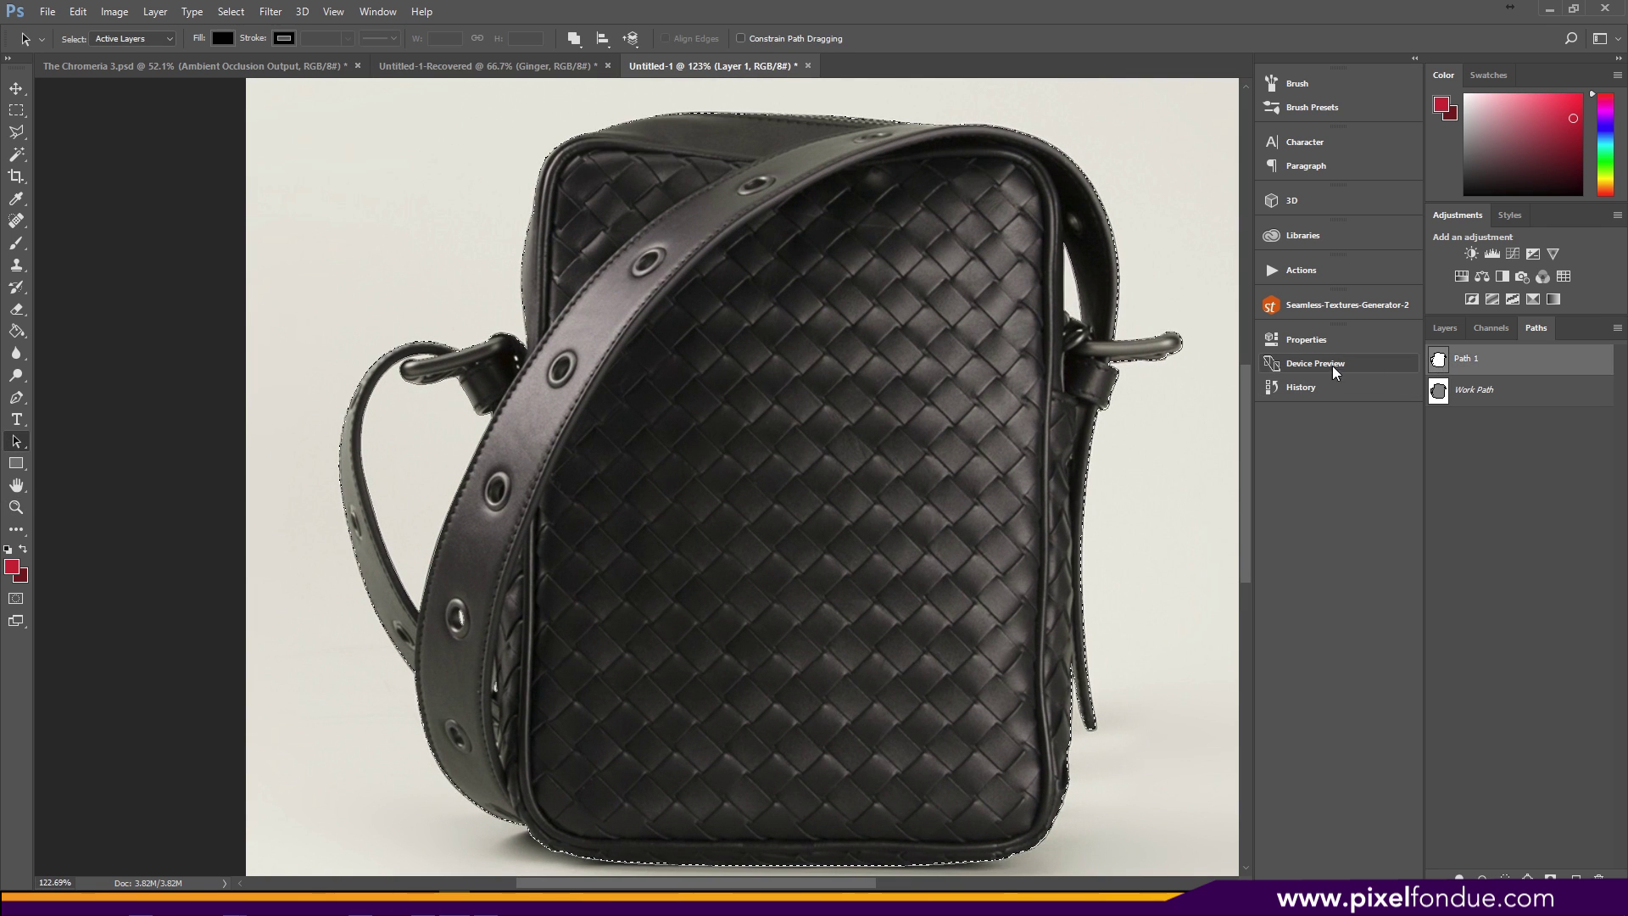
key(ctrl+Return)
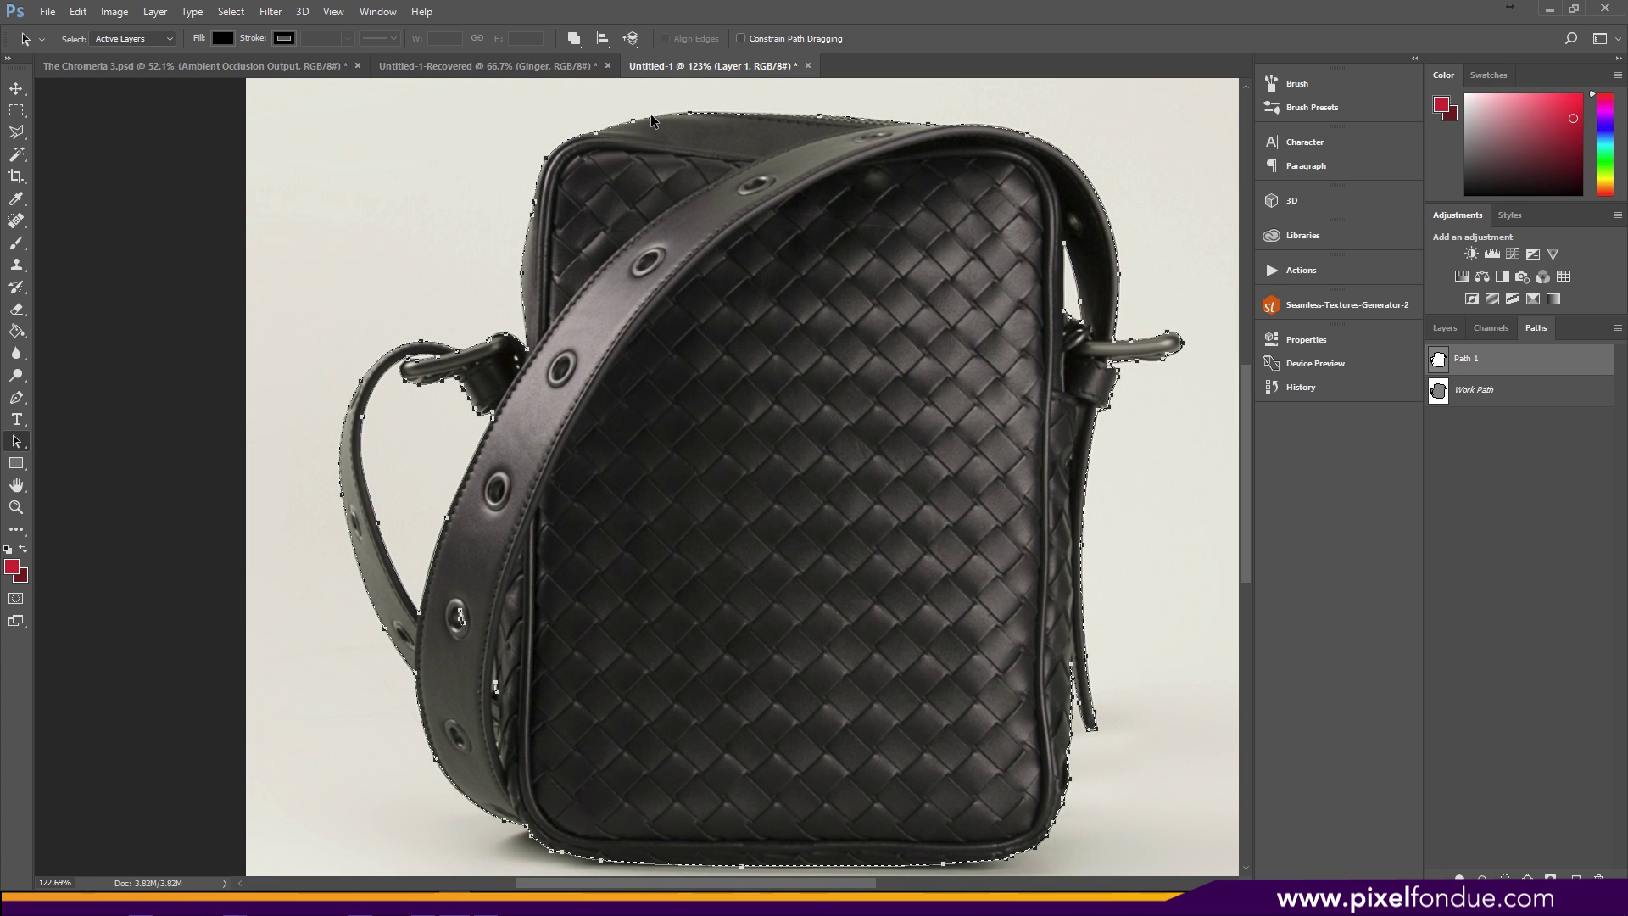
Set the path operation to Subtract Front Shape so the strap gaps cut out.
click(574, 46)
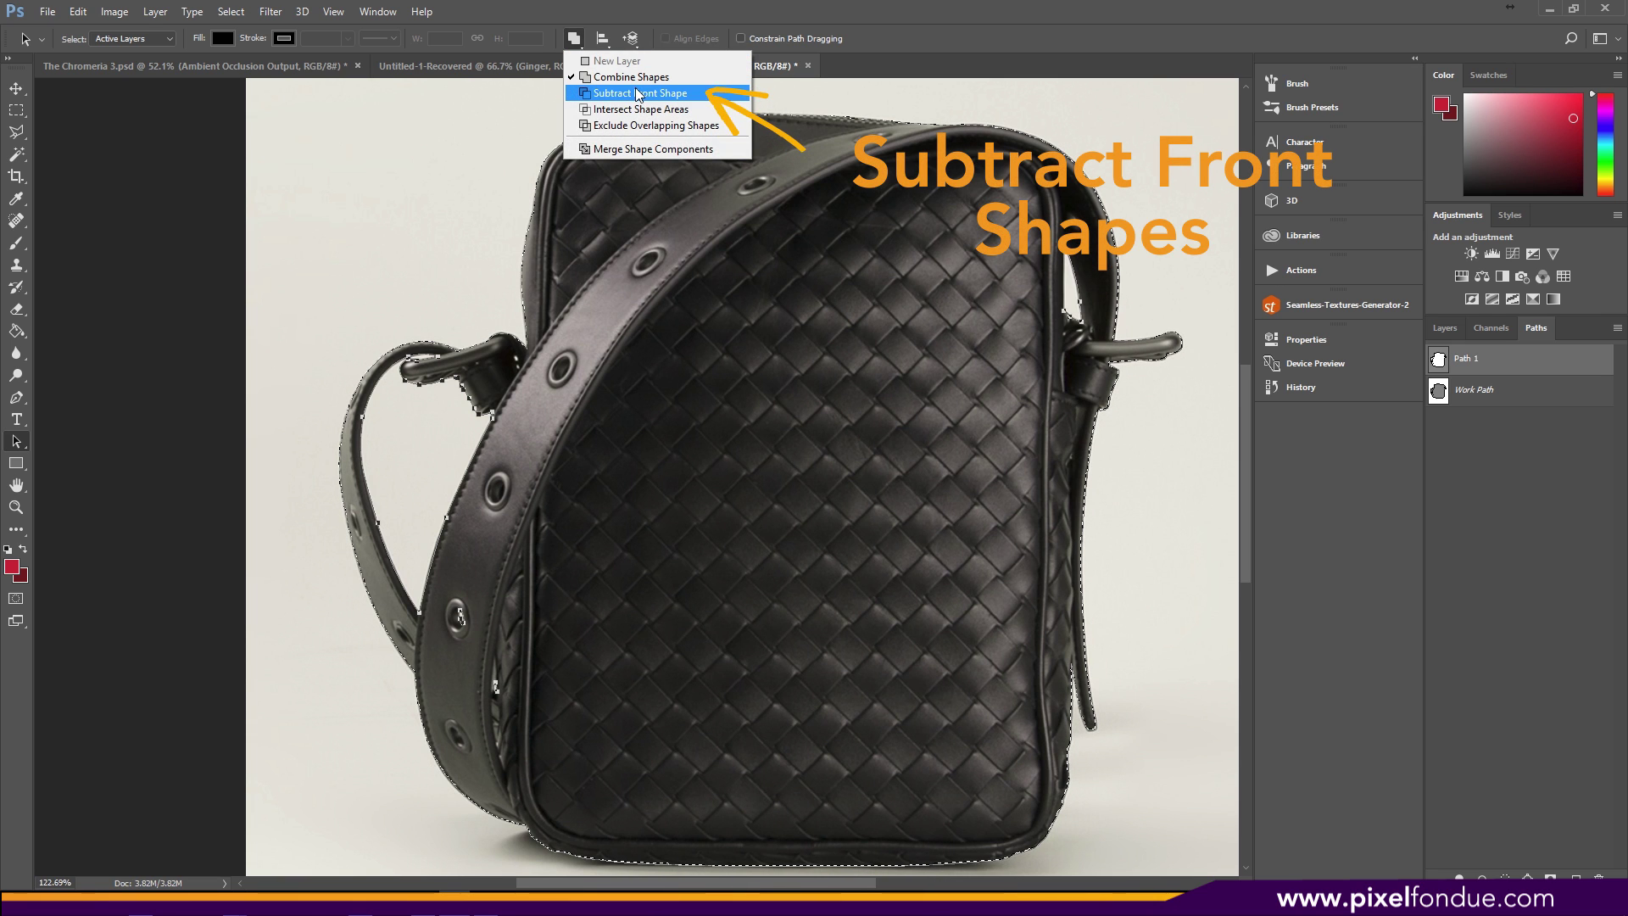
click(639, 93)
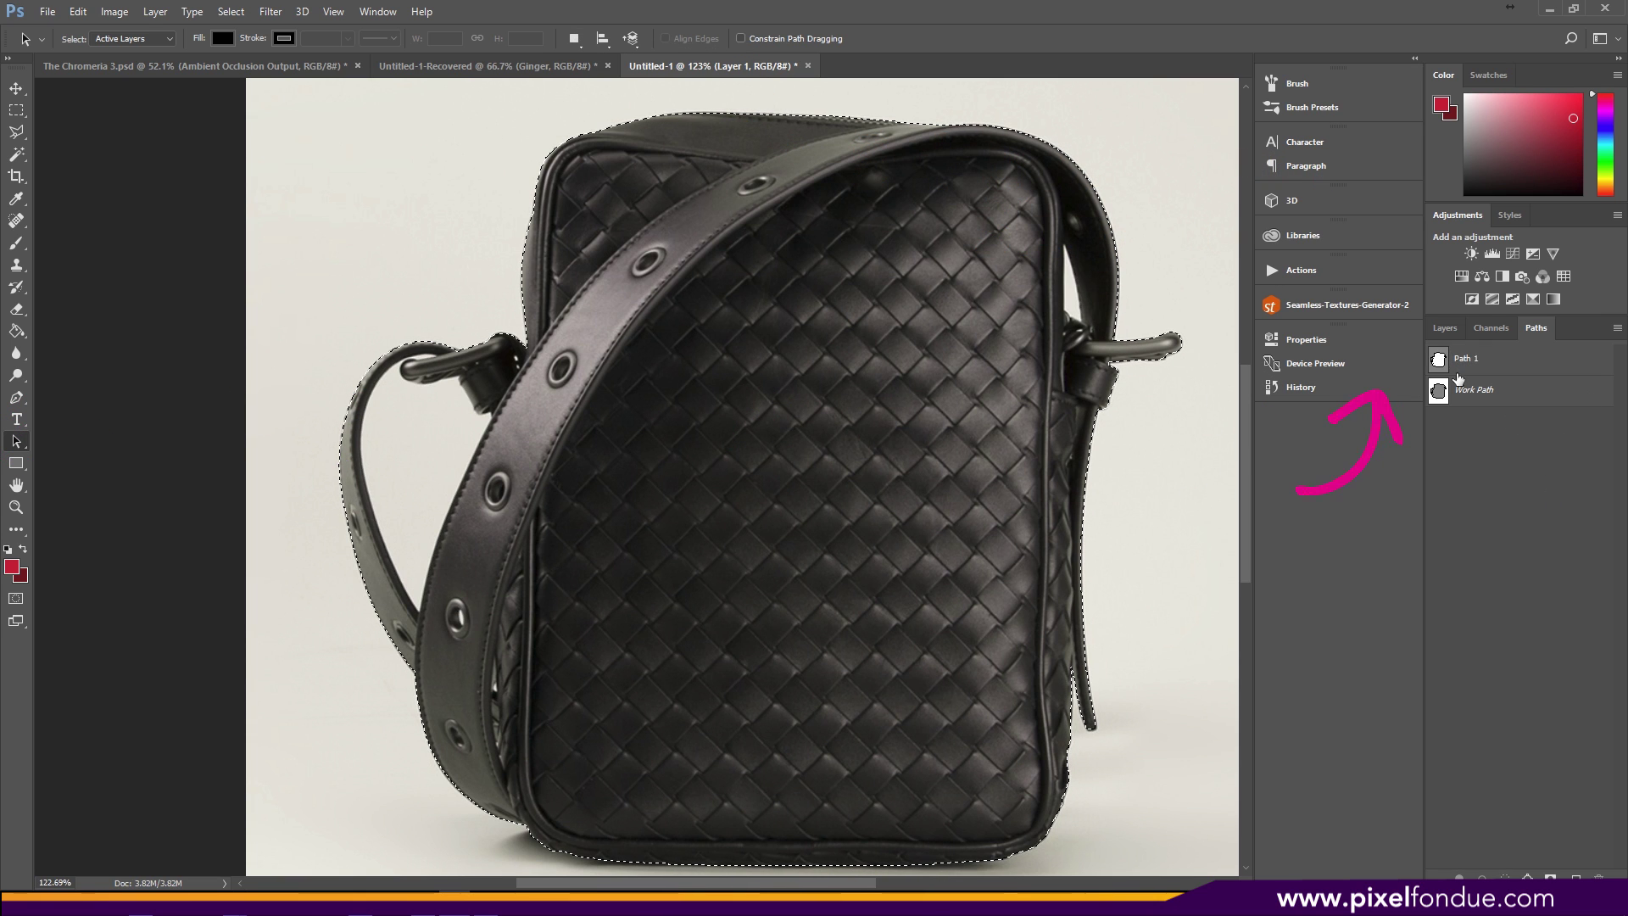
key(z)
drag(765, 369, 744, 362)
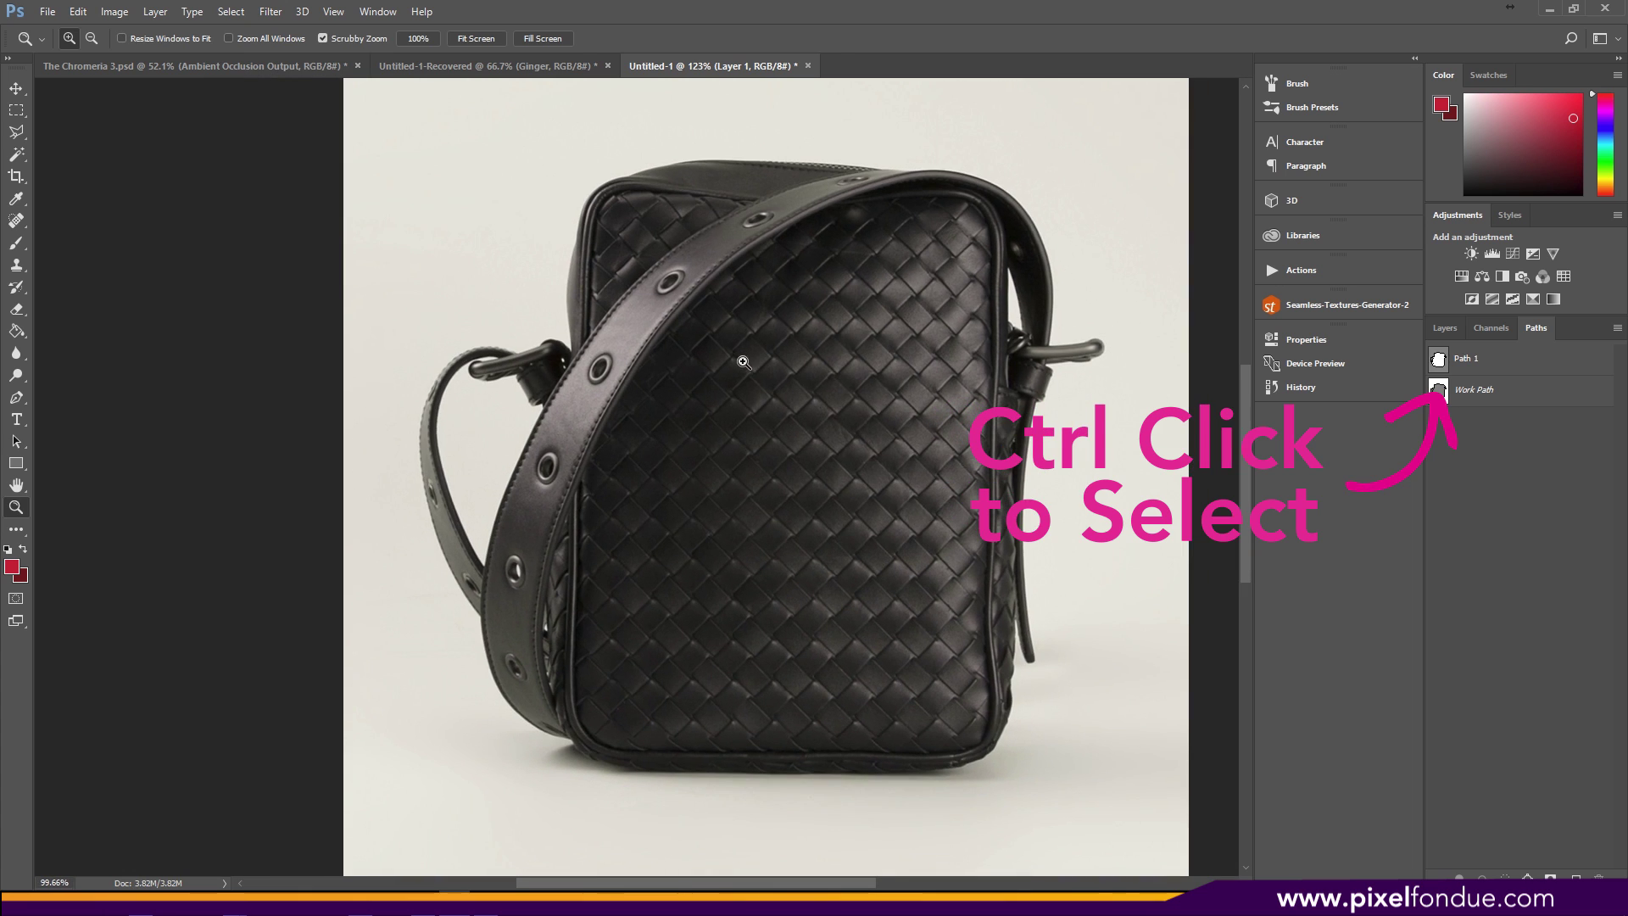
Reload Path 1 as a selection and bring up the Layers panel.
key(a)
key(ctrl+Return)
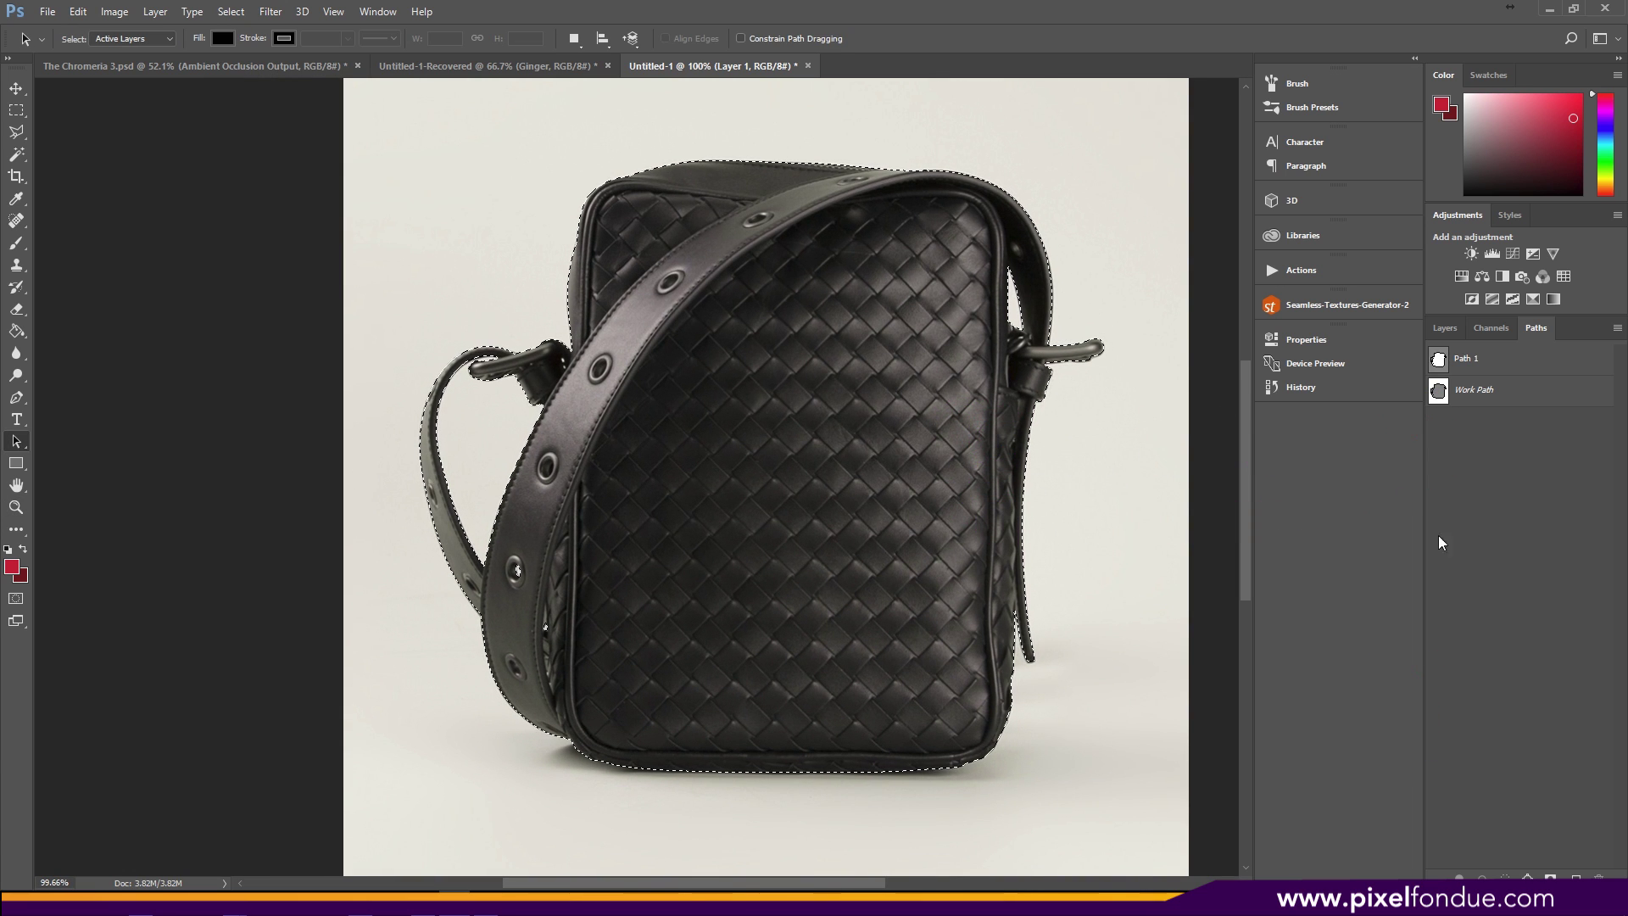
click(1445, 328)
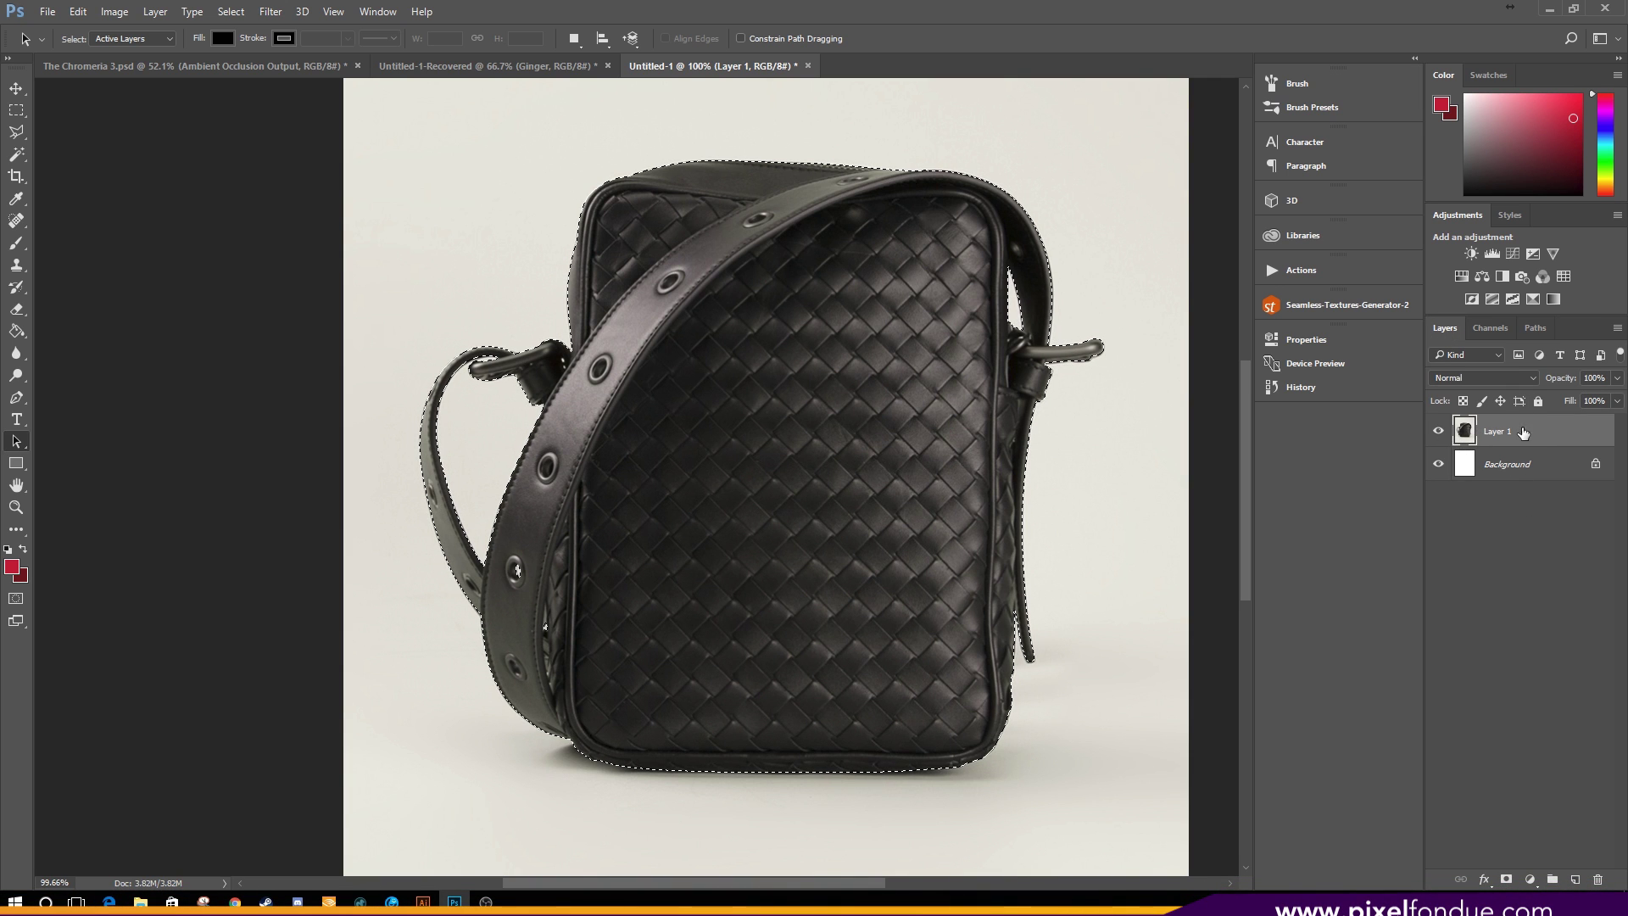
Add a layer mask to Layer 1, then Paint Bucket the Background layer red.
click(1509, 882)
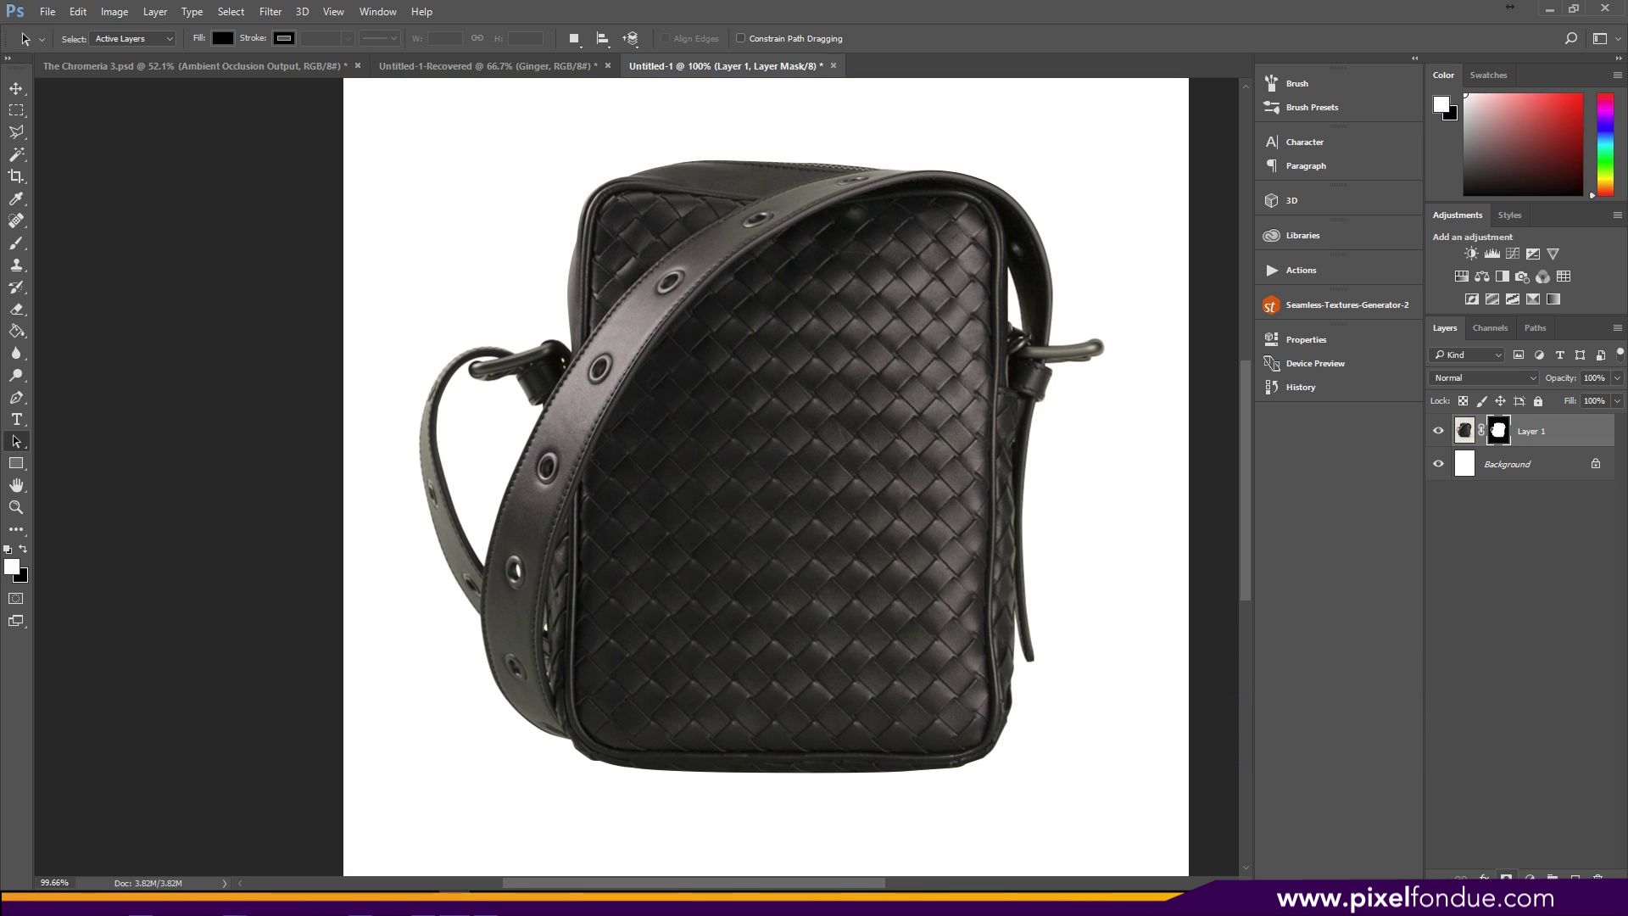
scroll(1114, 399, down, 5)
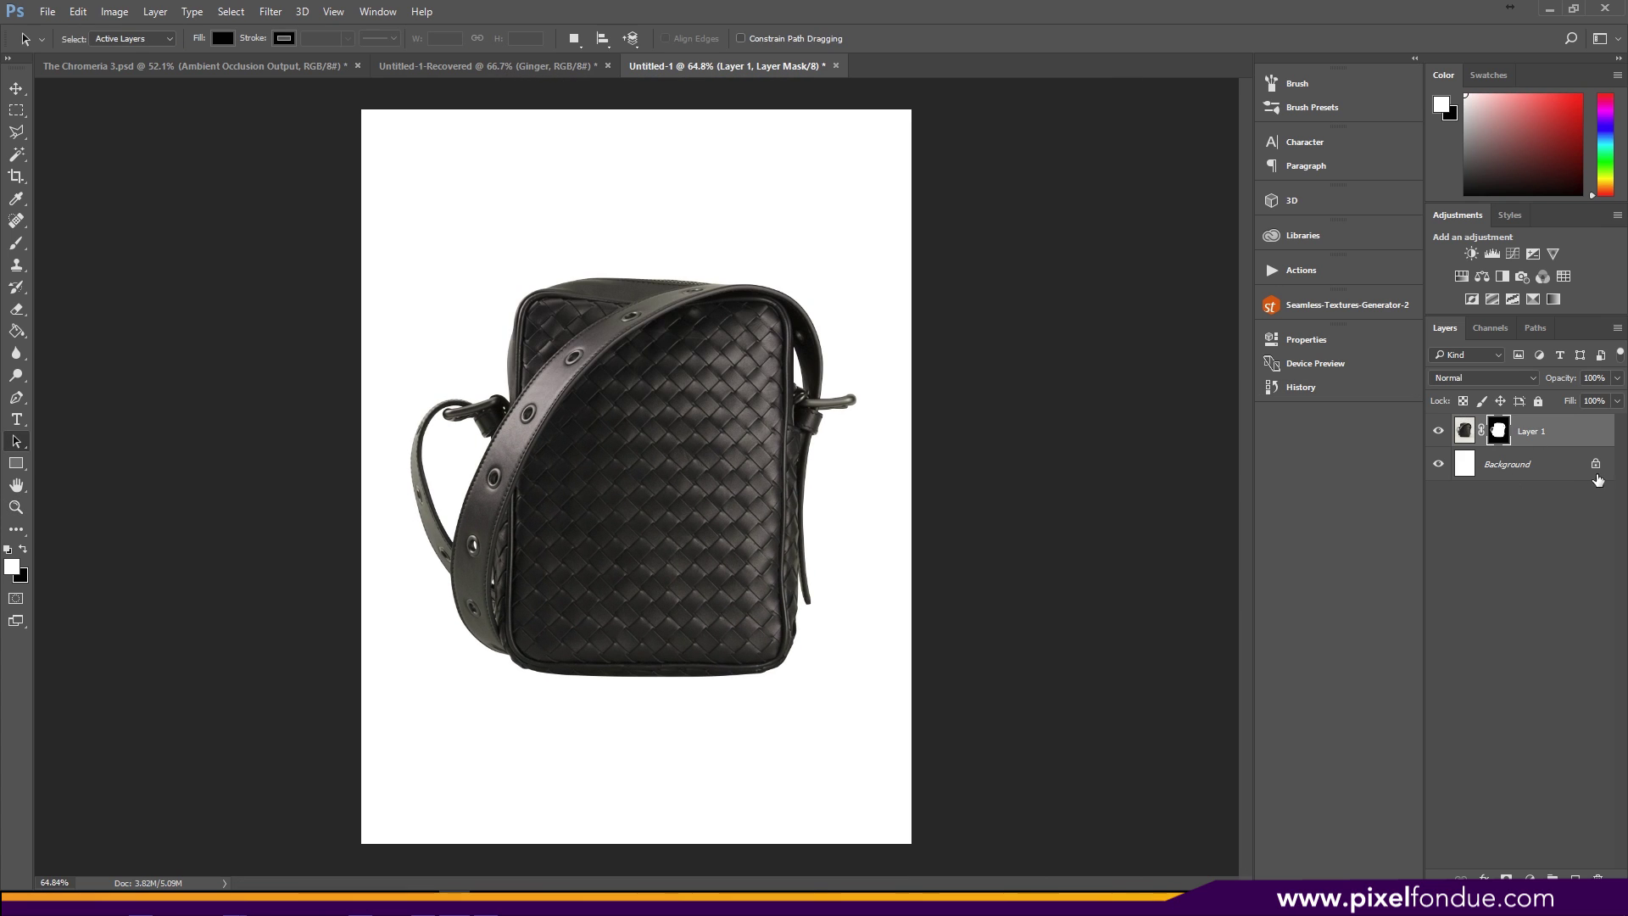
click(1598, 477)
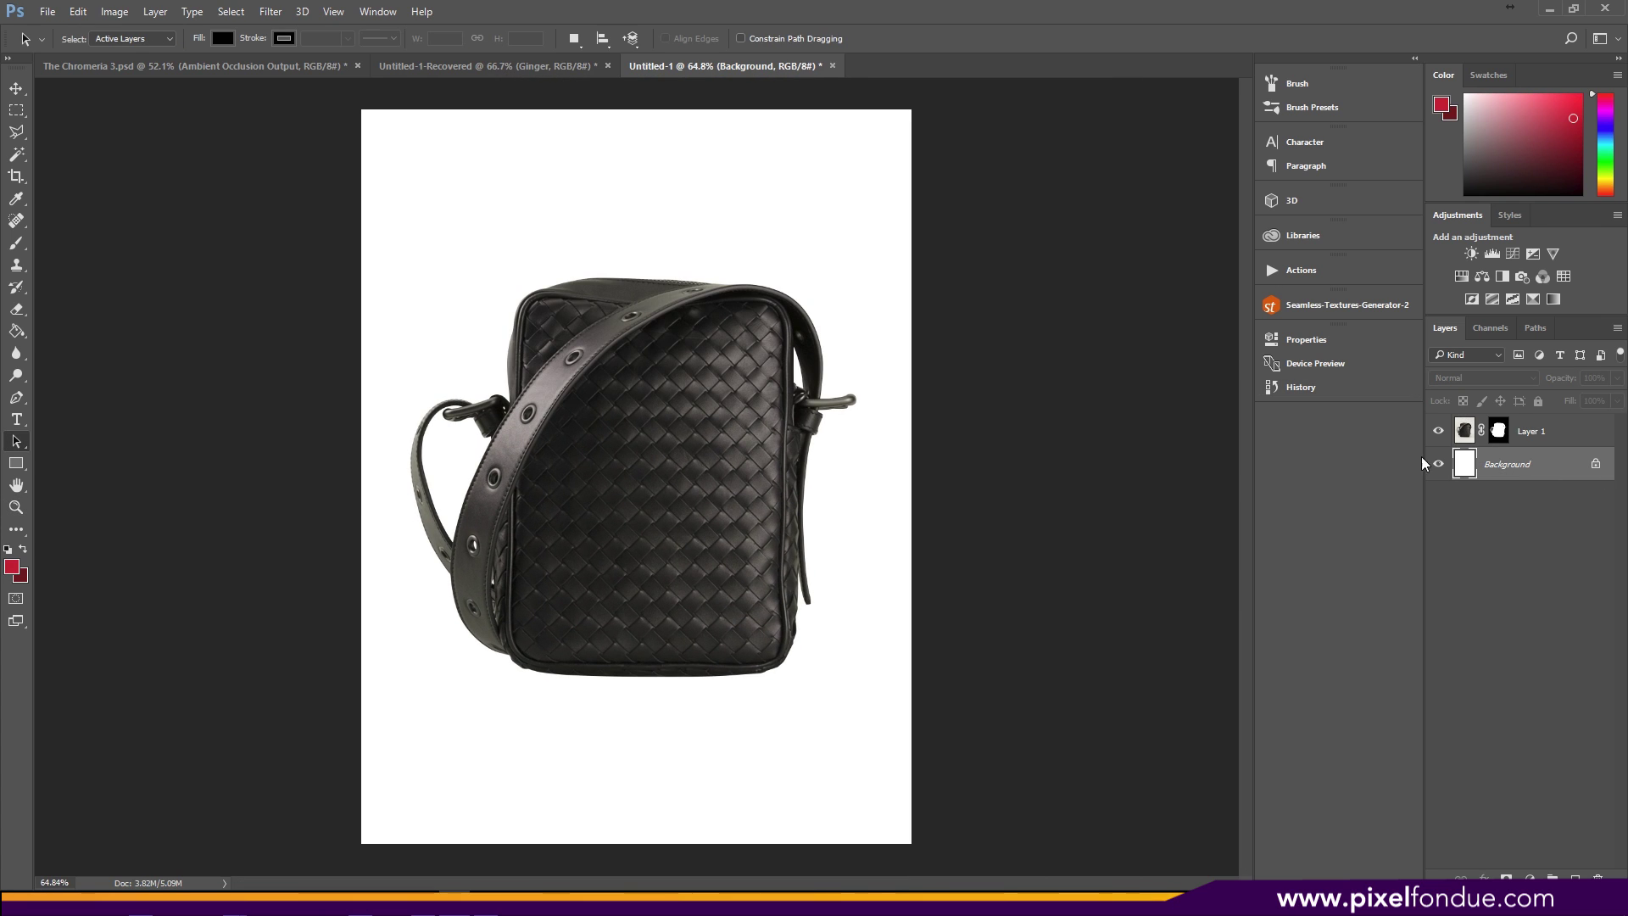
click(16, 331)
click(636, 185)
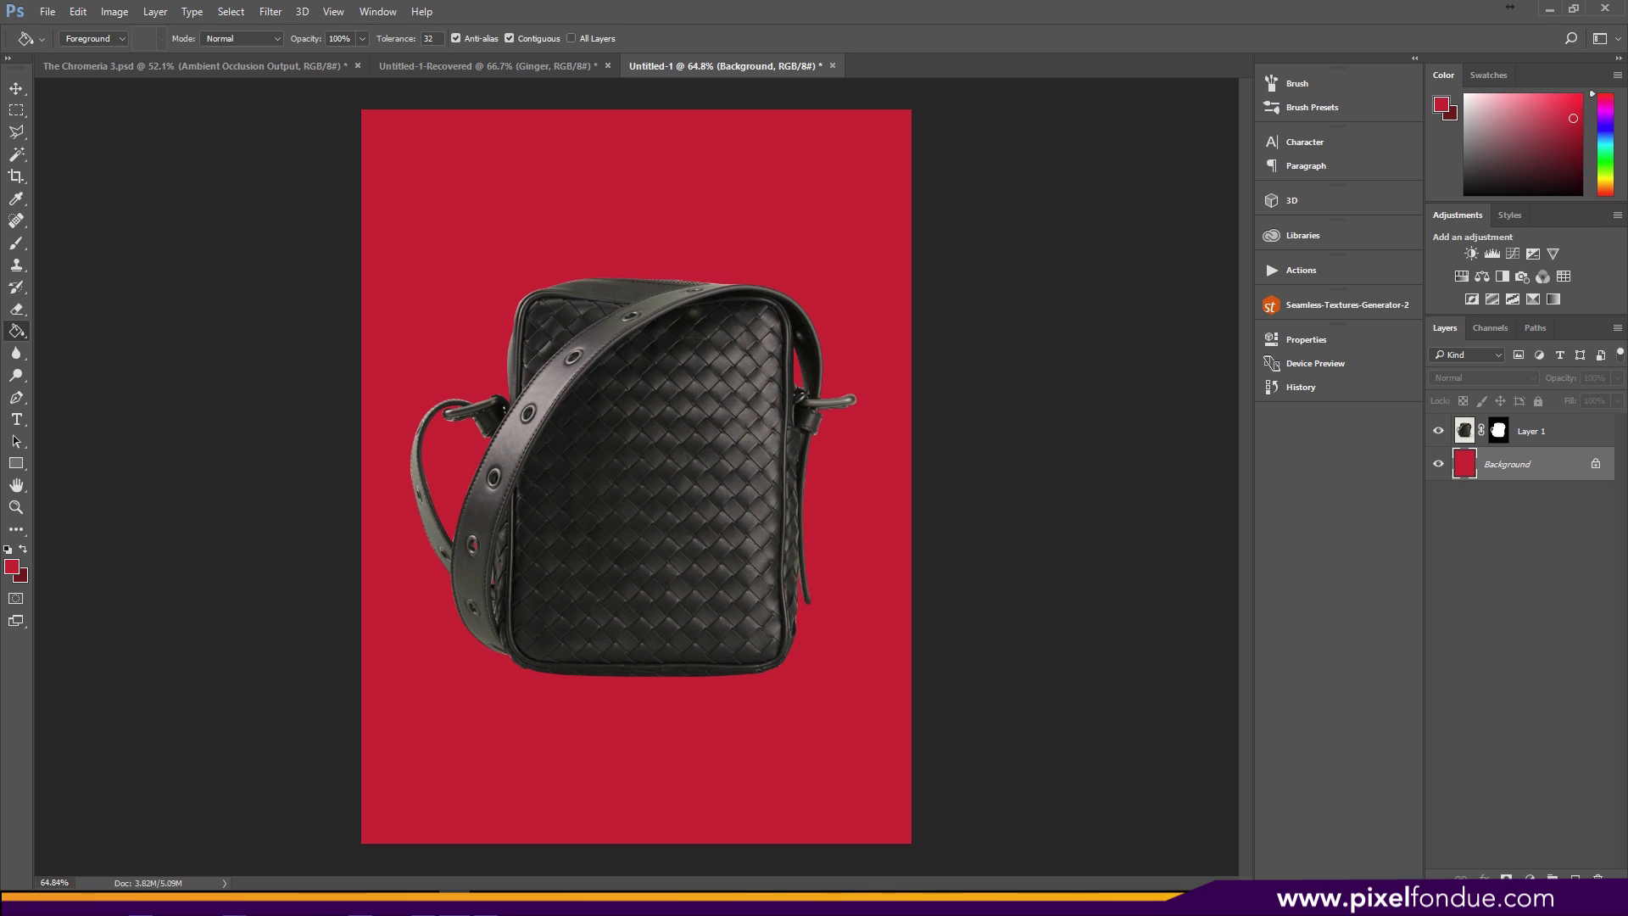
Bring the whole bag into view, then load Layer 1's mask as a selection.
key(ctrl+space)
drag(680, 473, 729, 499)
drag(629, 471, 778, 404)
key(ctrl+space)
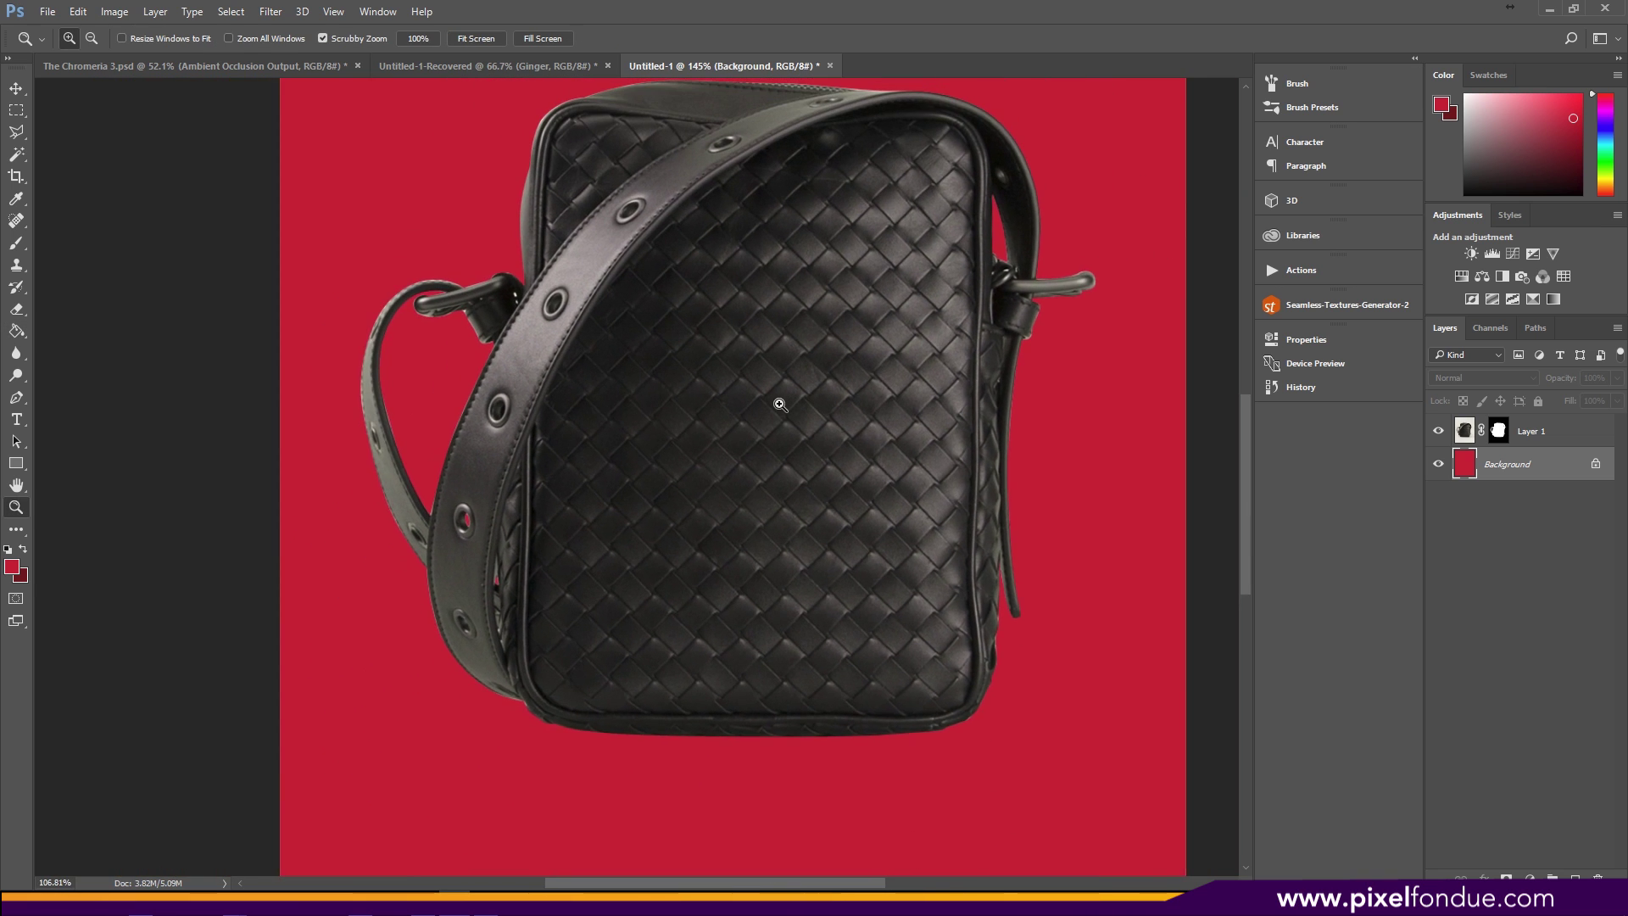
key(space)
drag(735, 341, 735, 517)
key(ctrl+space)
drag(842, 498, 817, 496)
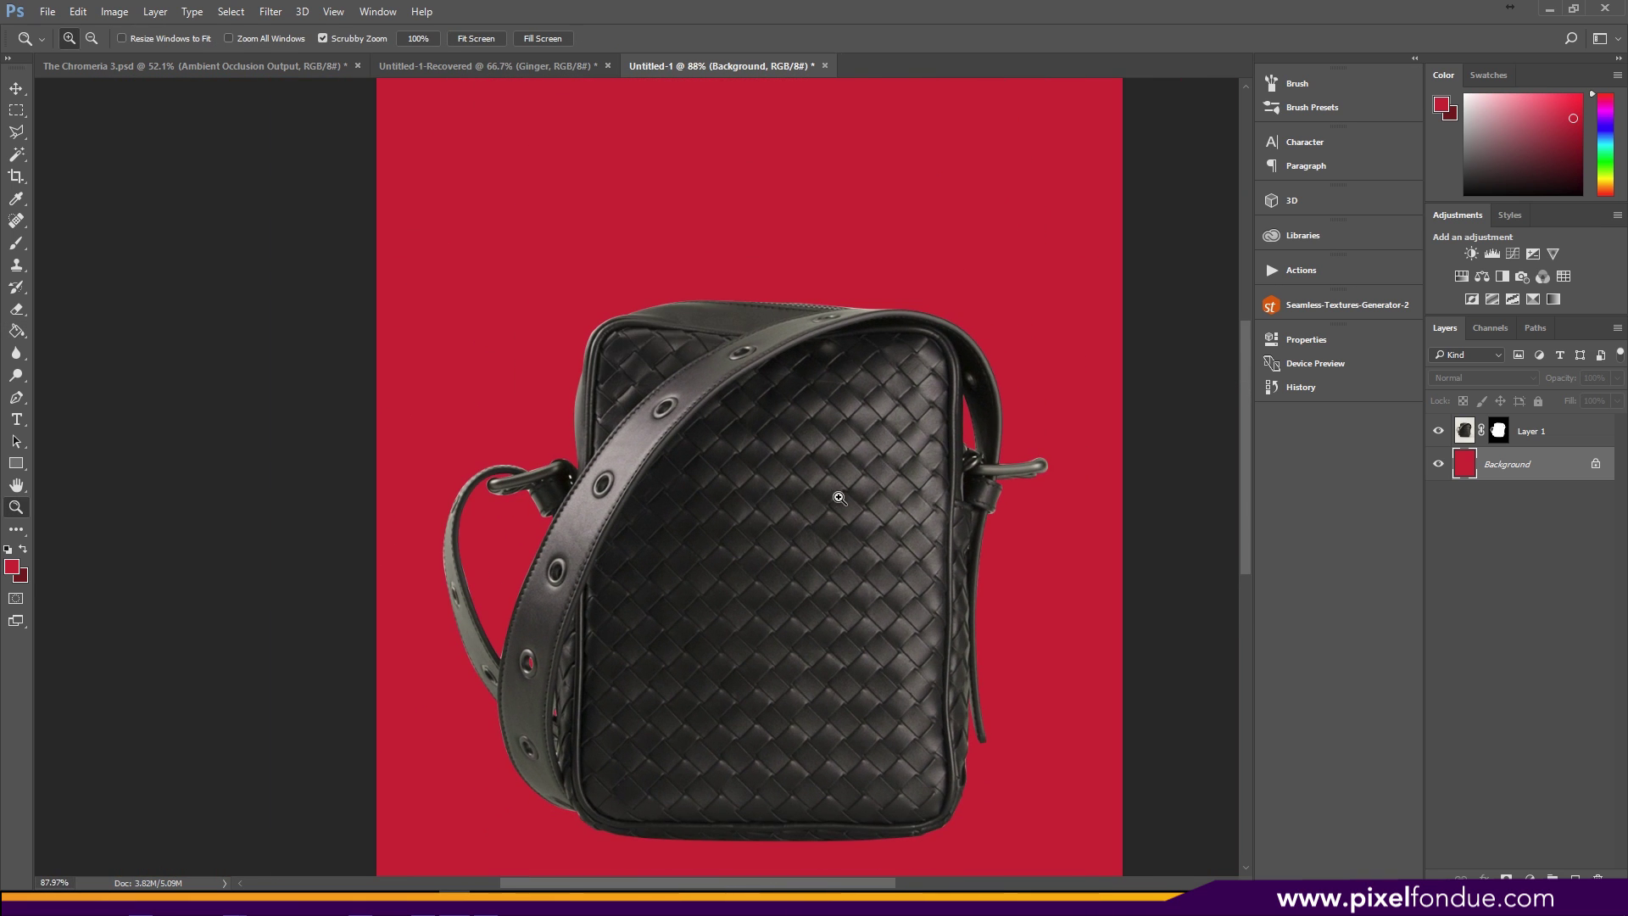
click(1464, 433)
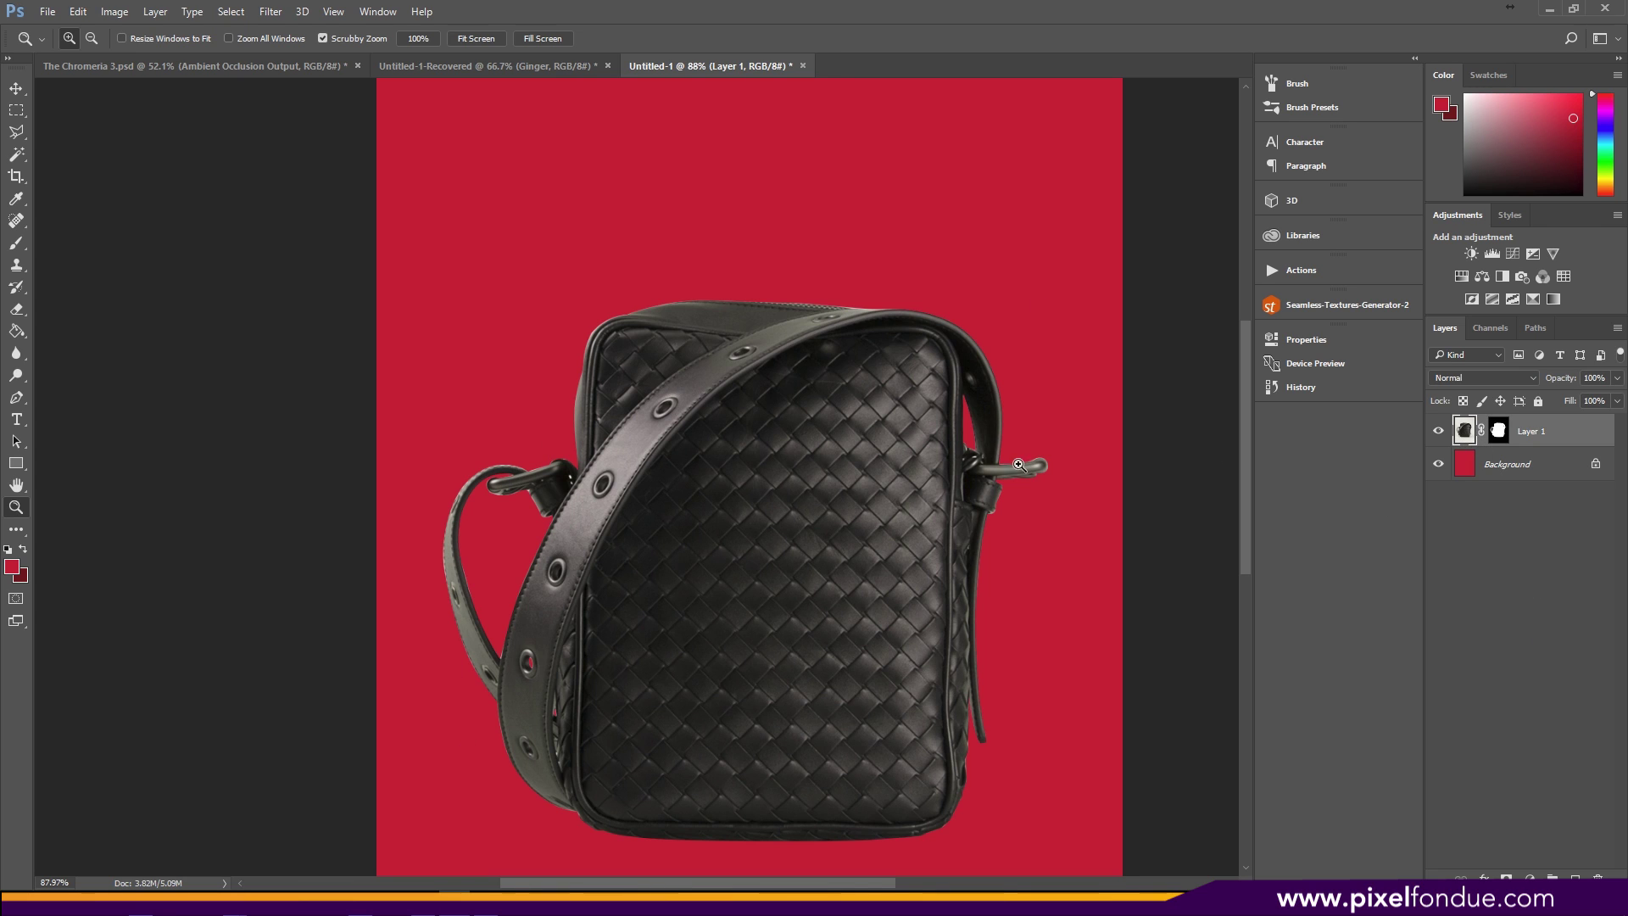
drag(1480, 428, 1500, 434)
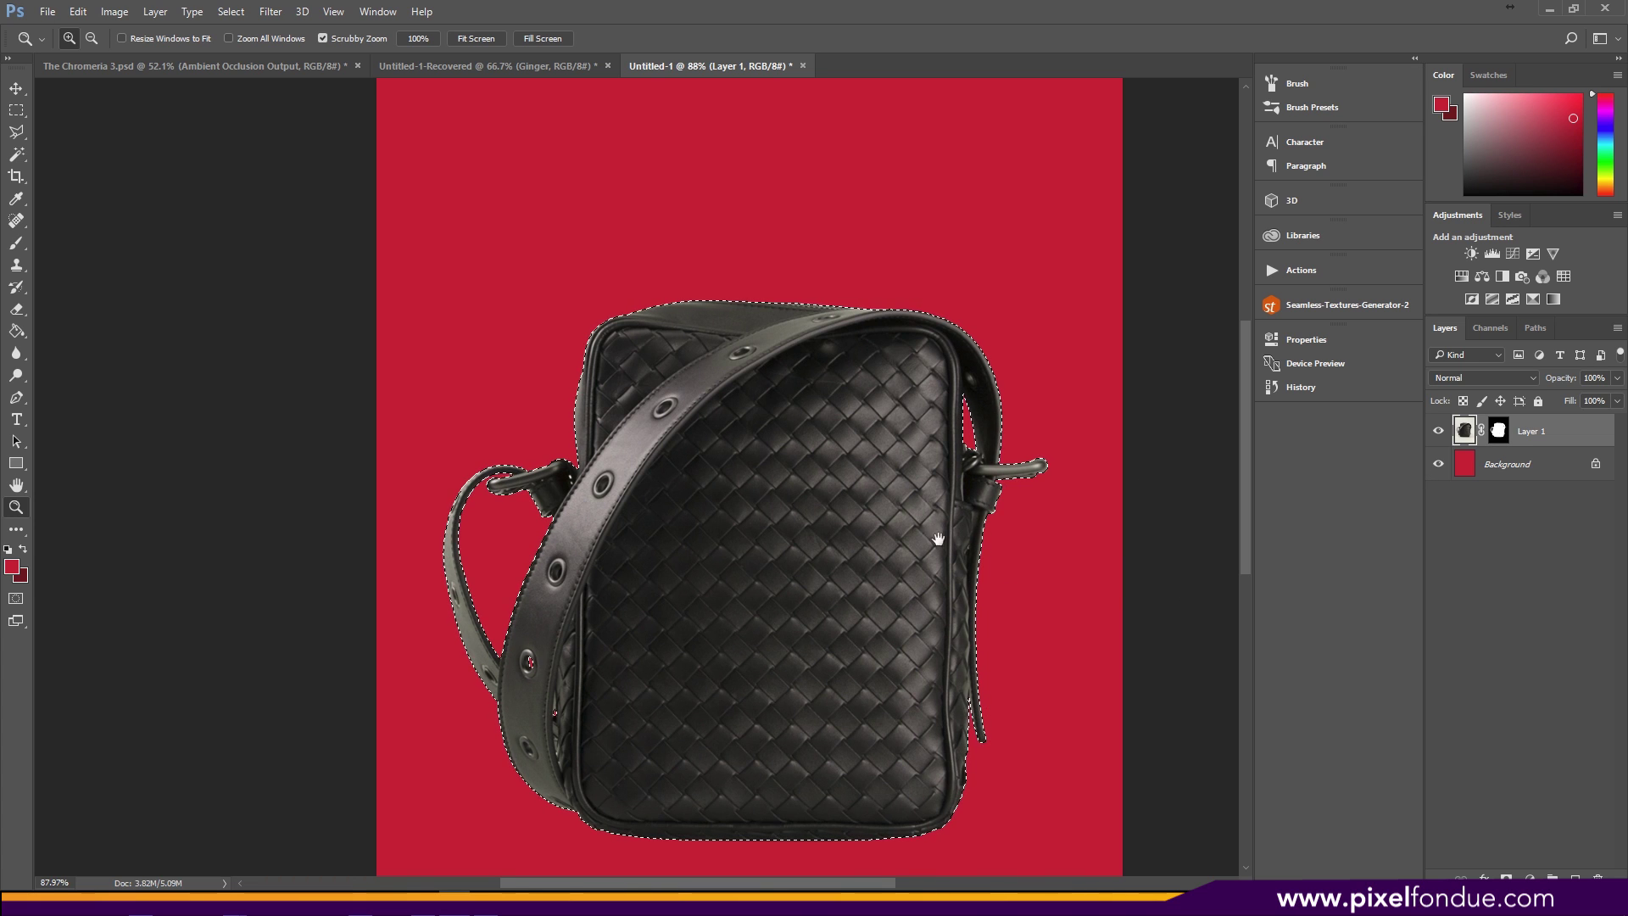
drag(938, 539, 851, 395)
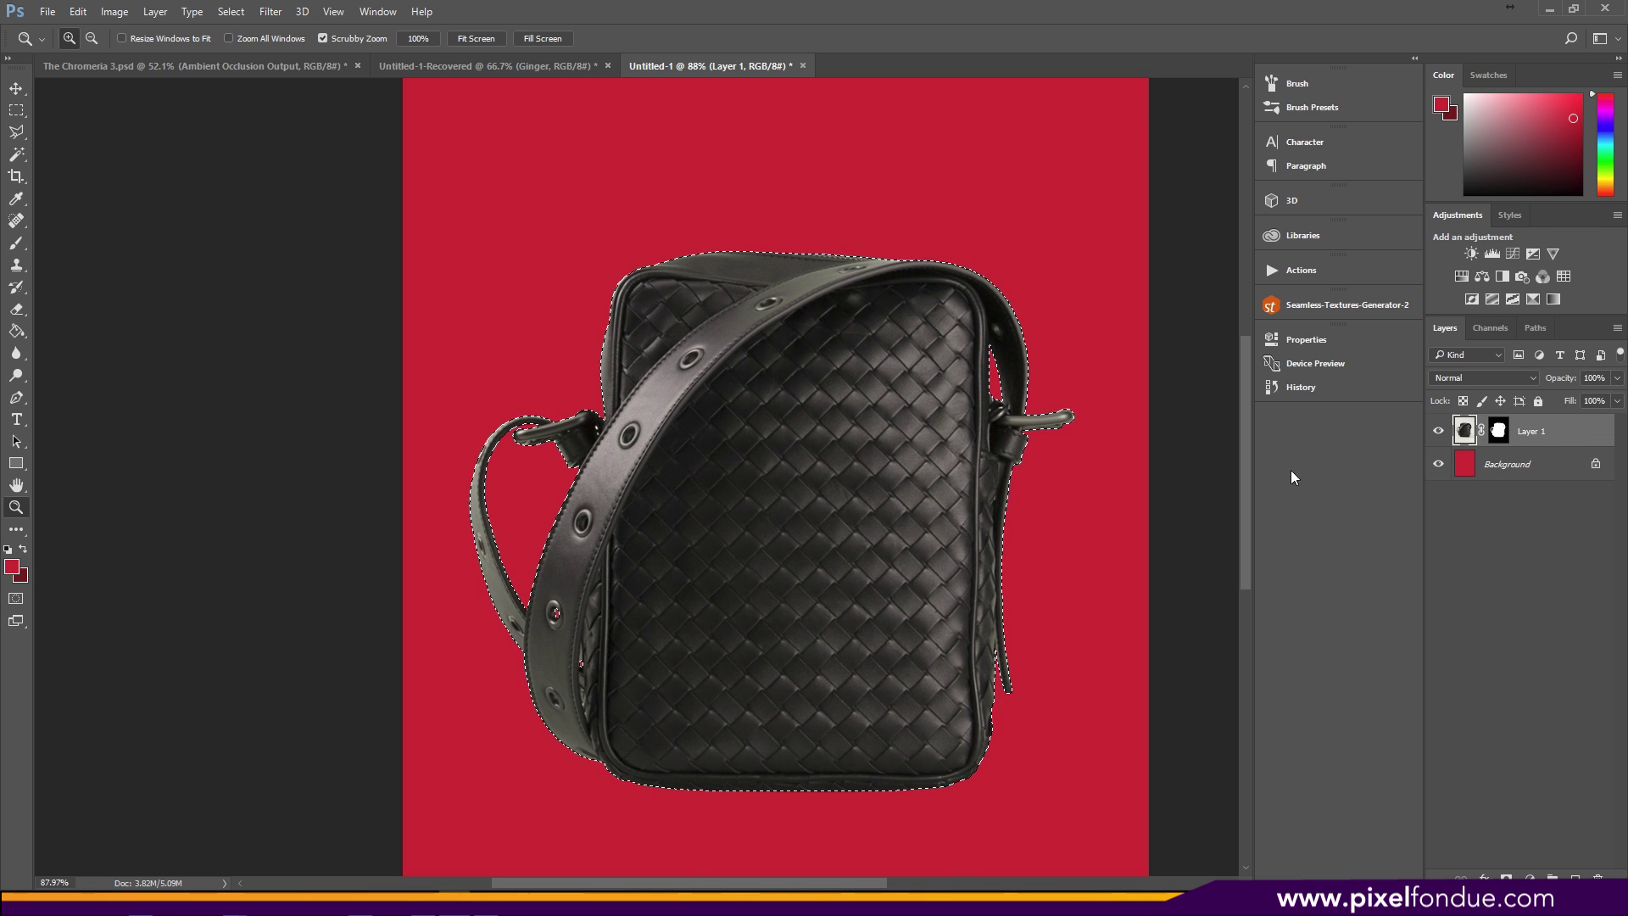
Delete Layer 1's mask and smooth the bag selection with a 2-pixel radius.
right_click(1498, 431)
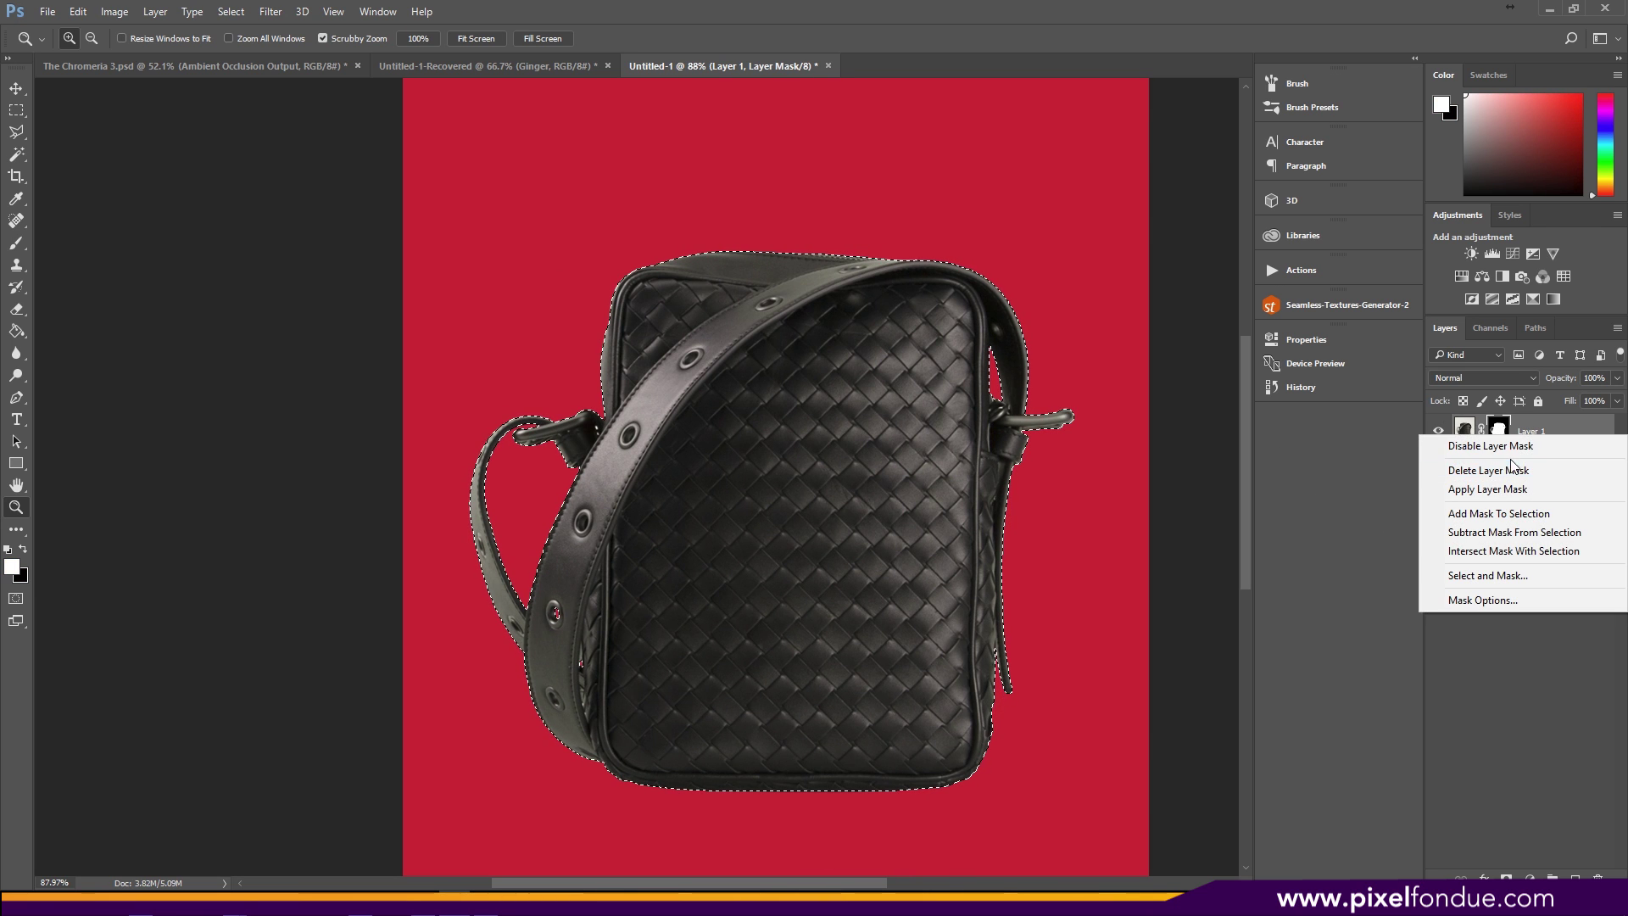
click(1514, 469)
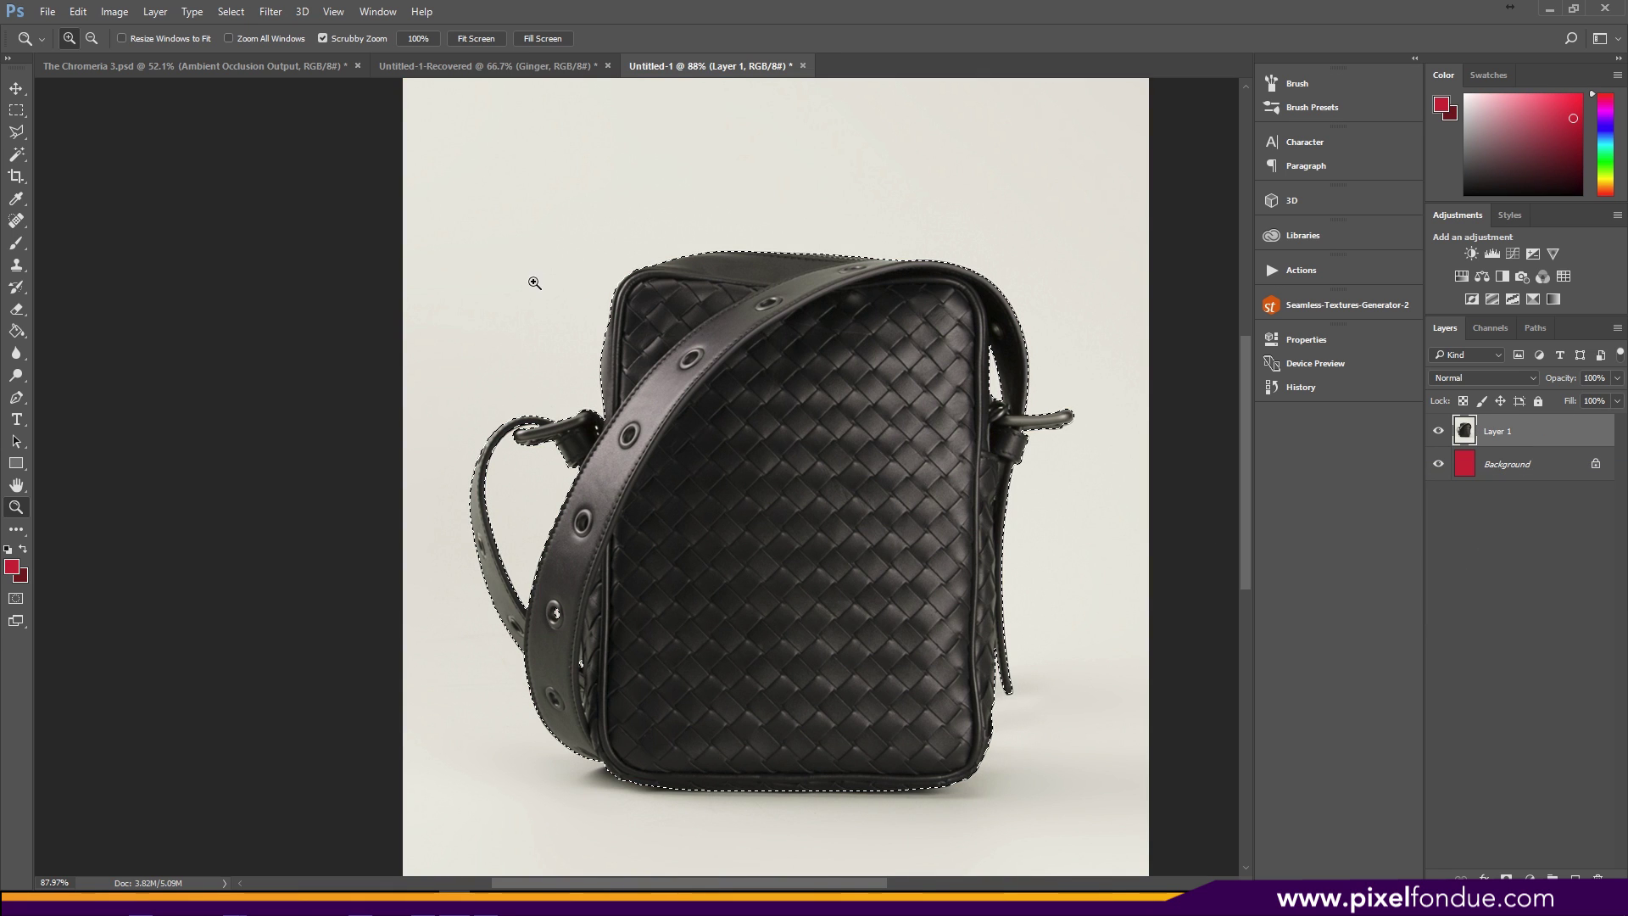
click(230, 13)
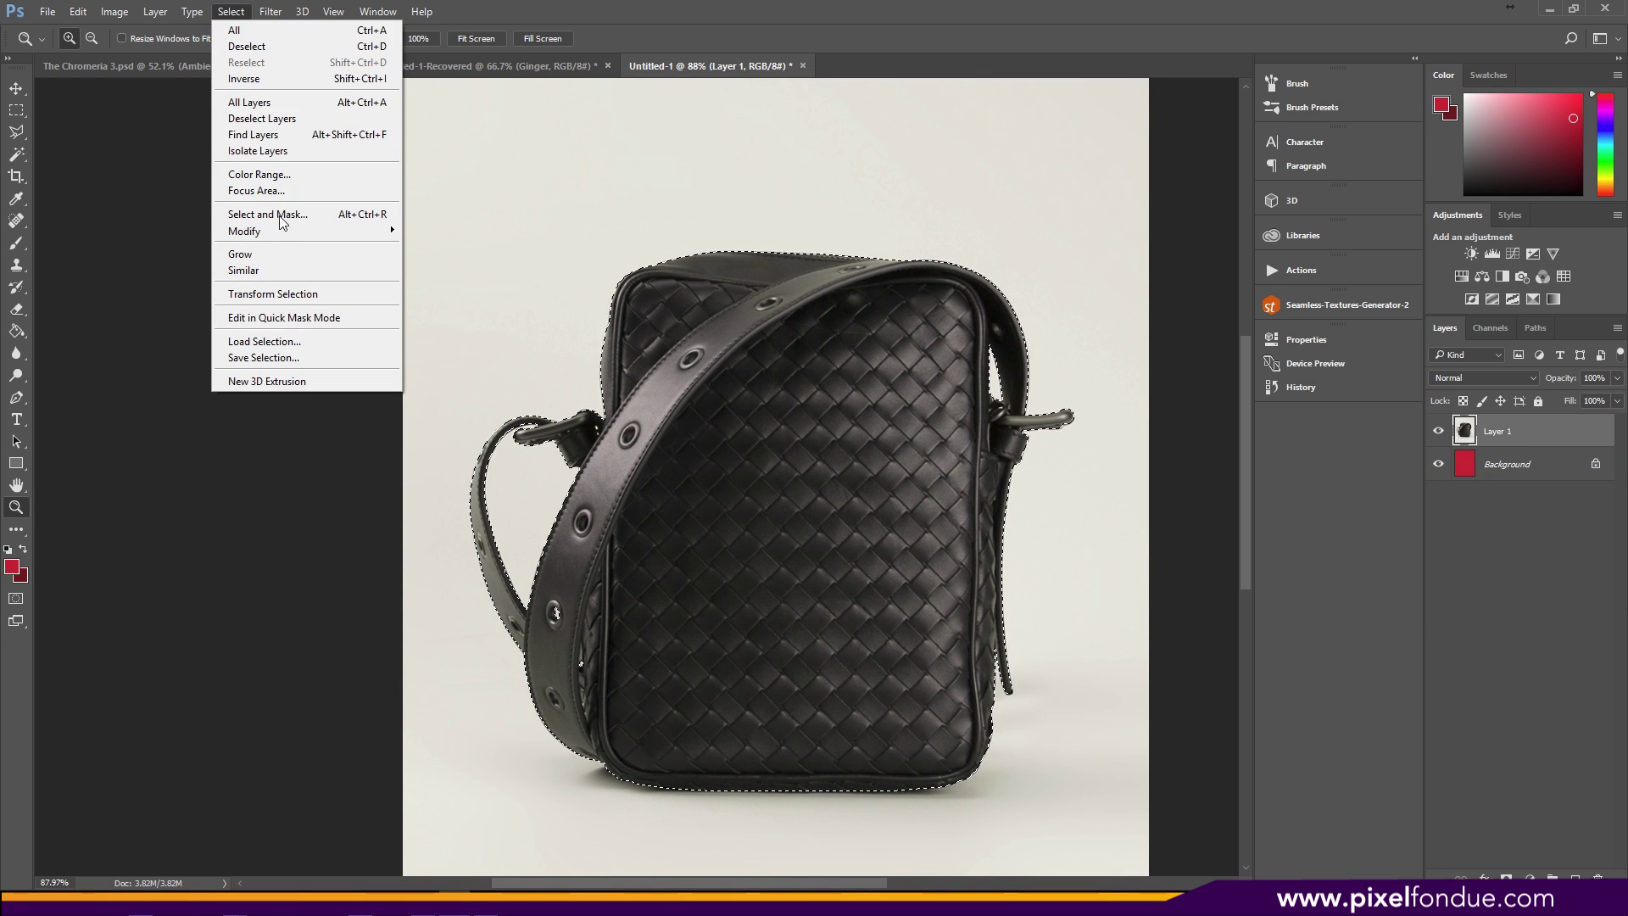
mouse_move(225, 232)
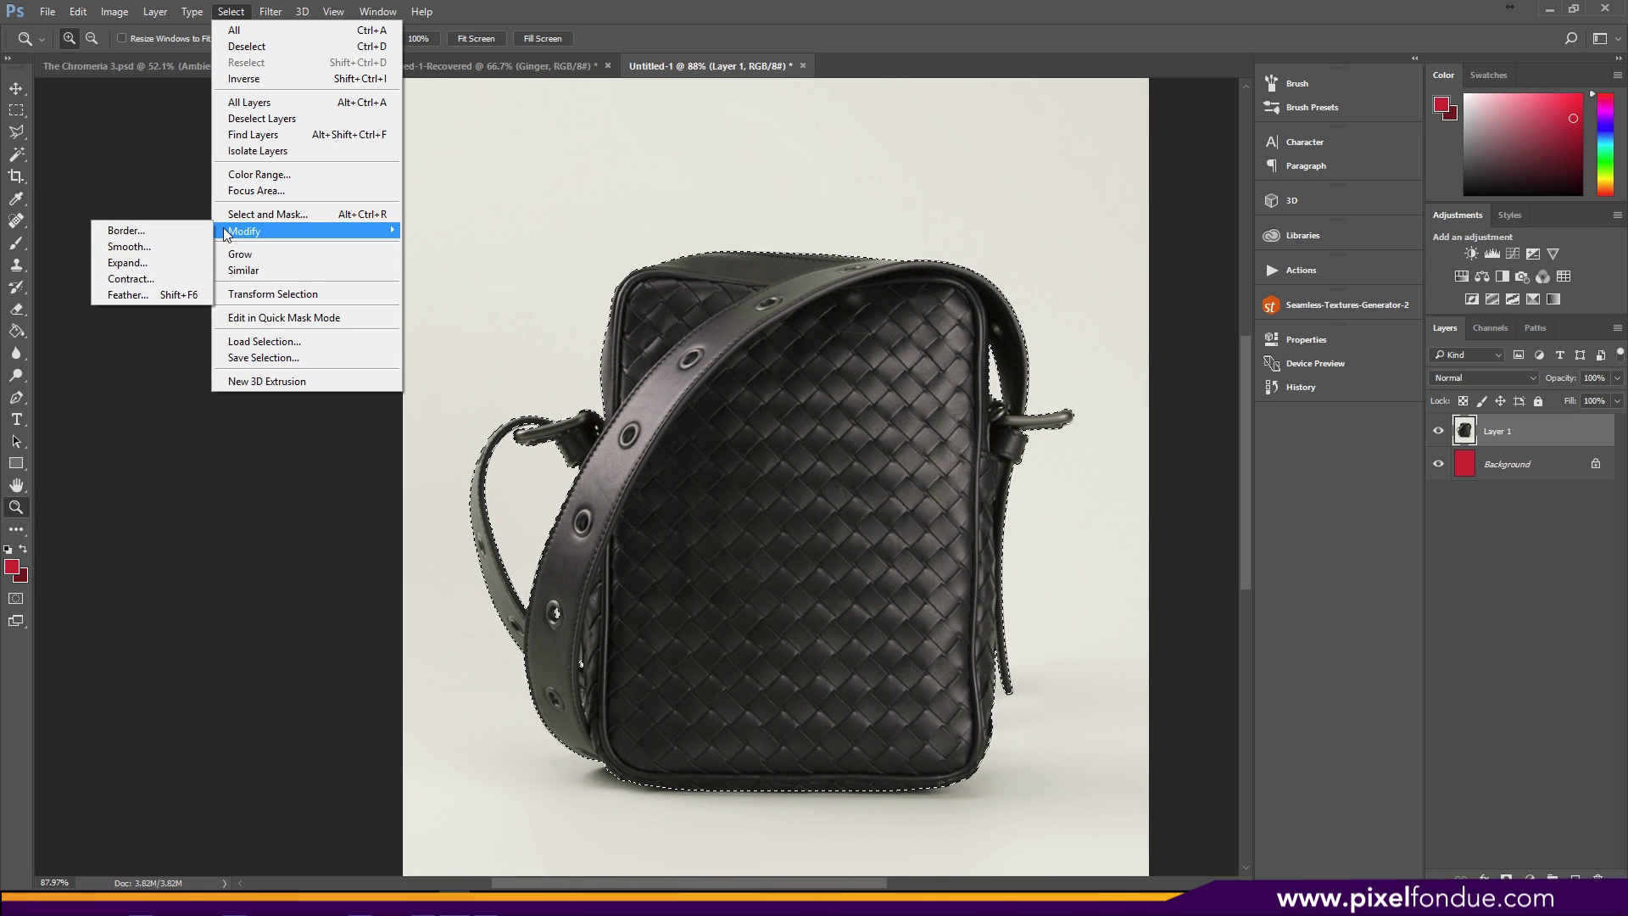
click(137, 245)
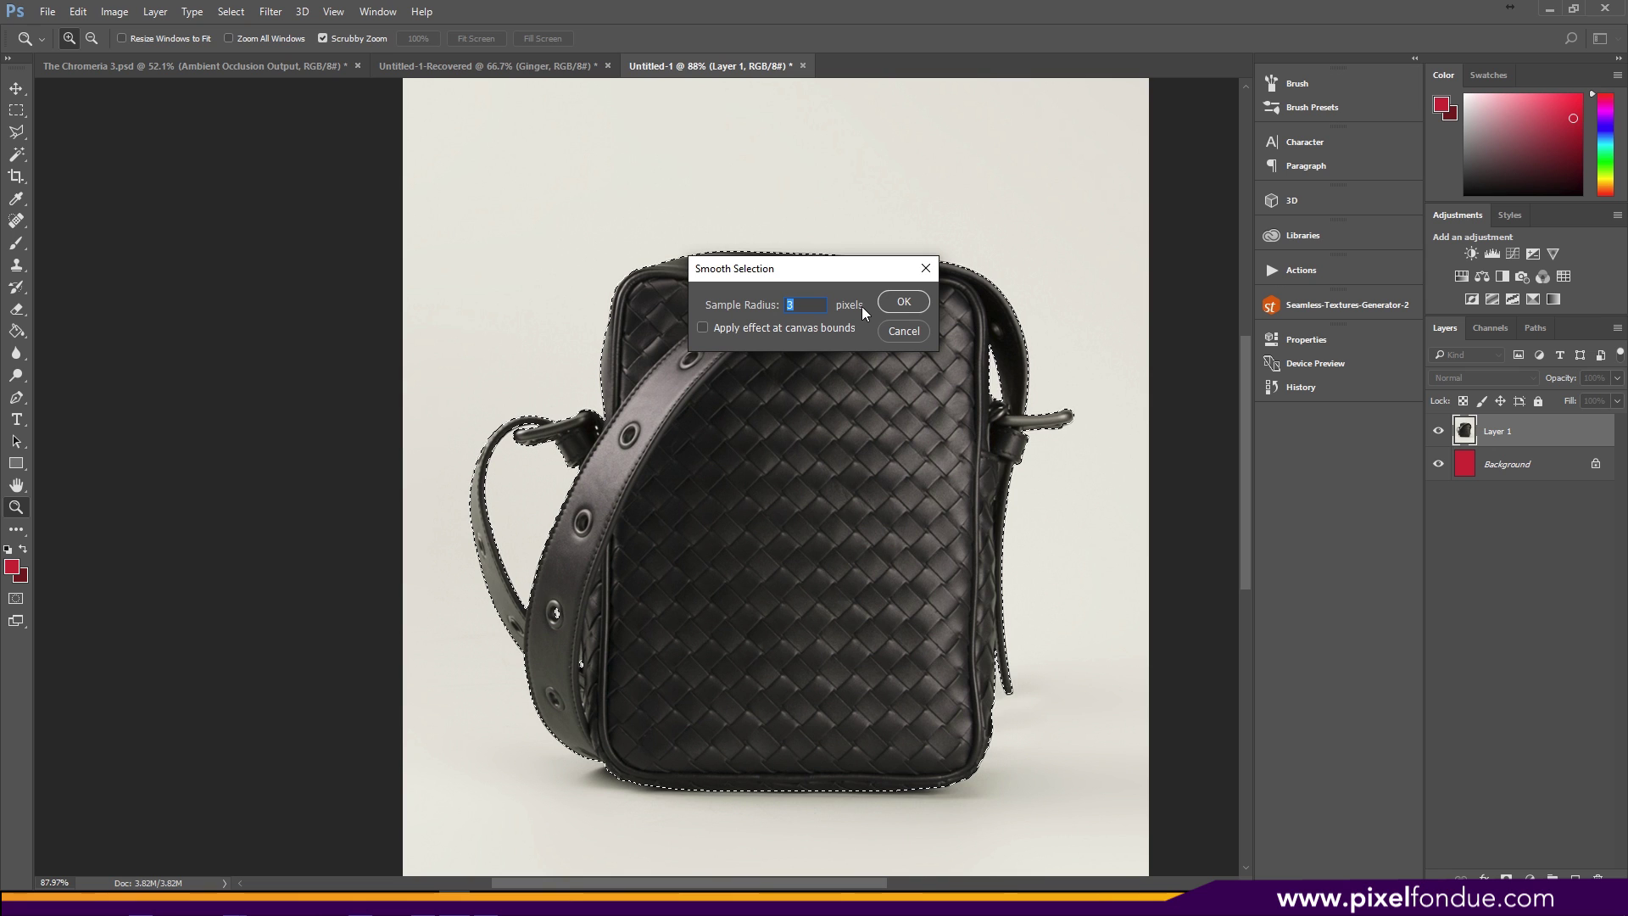
text(2)
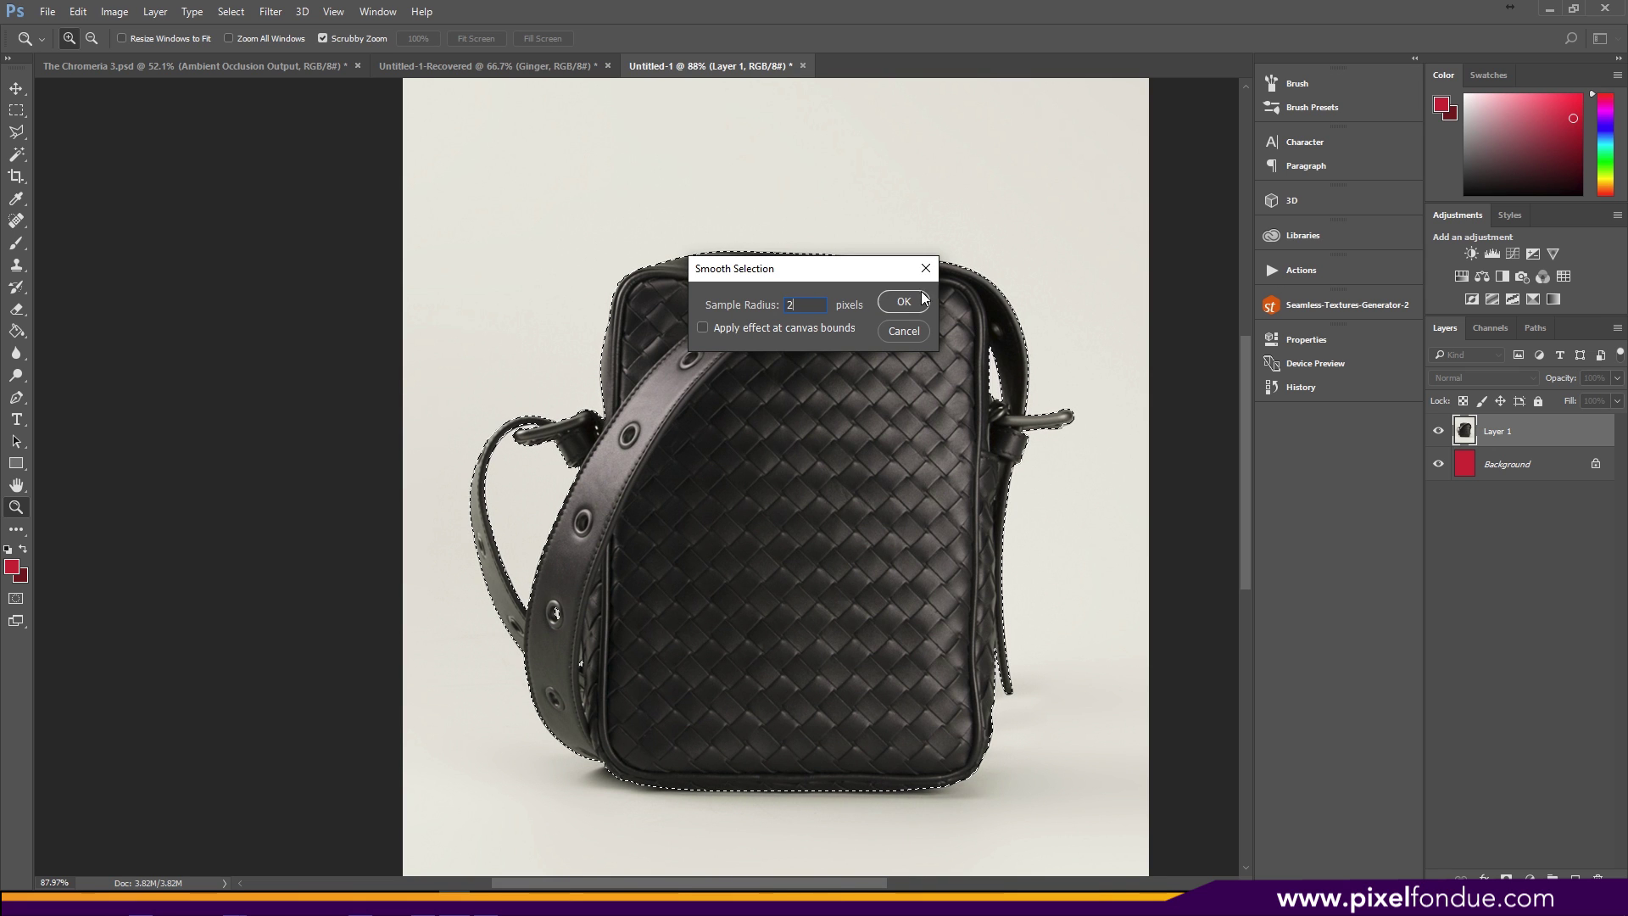
click(902, 302)
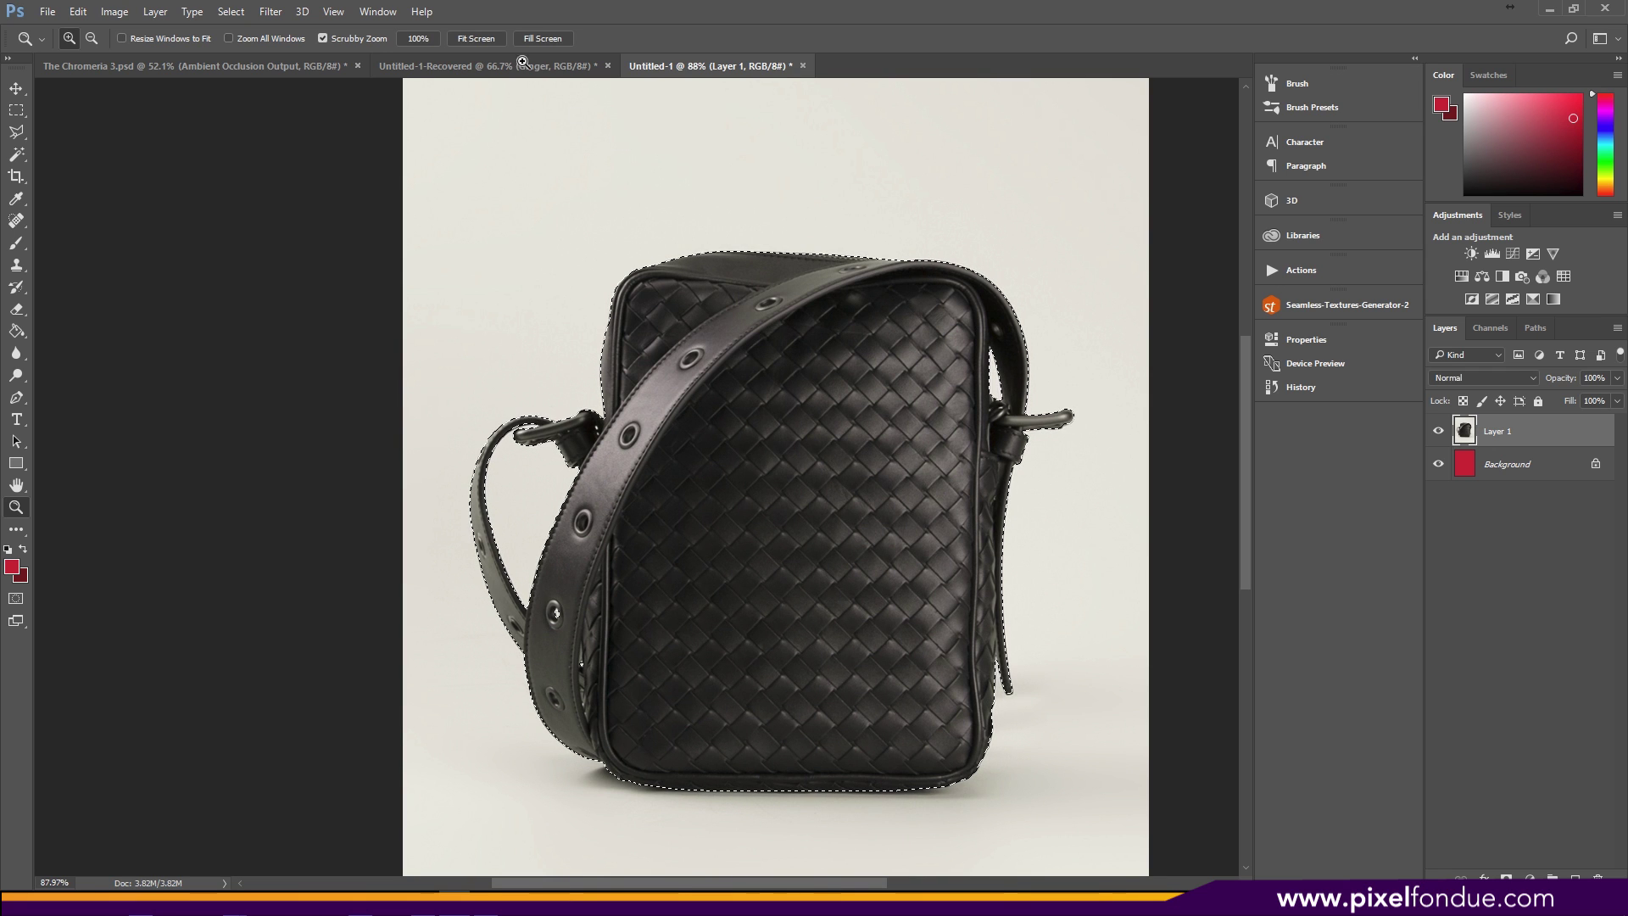
Contract the bag selection slightly with Select > Modify > Contract.
click(230, 12)
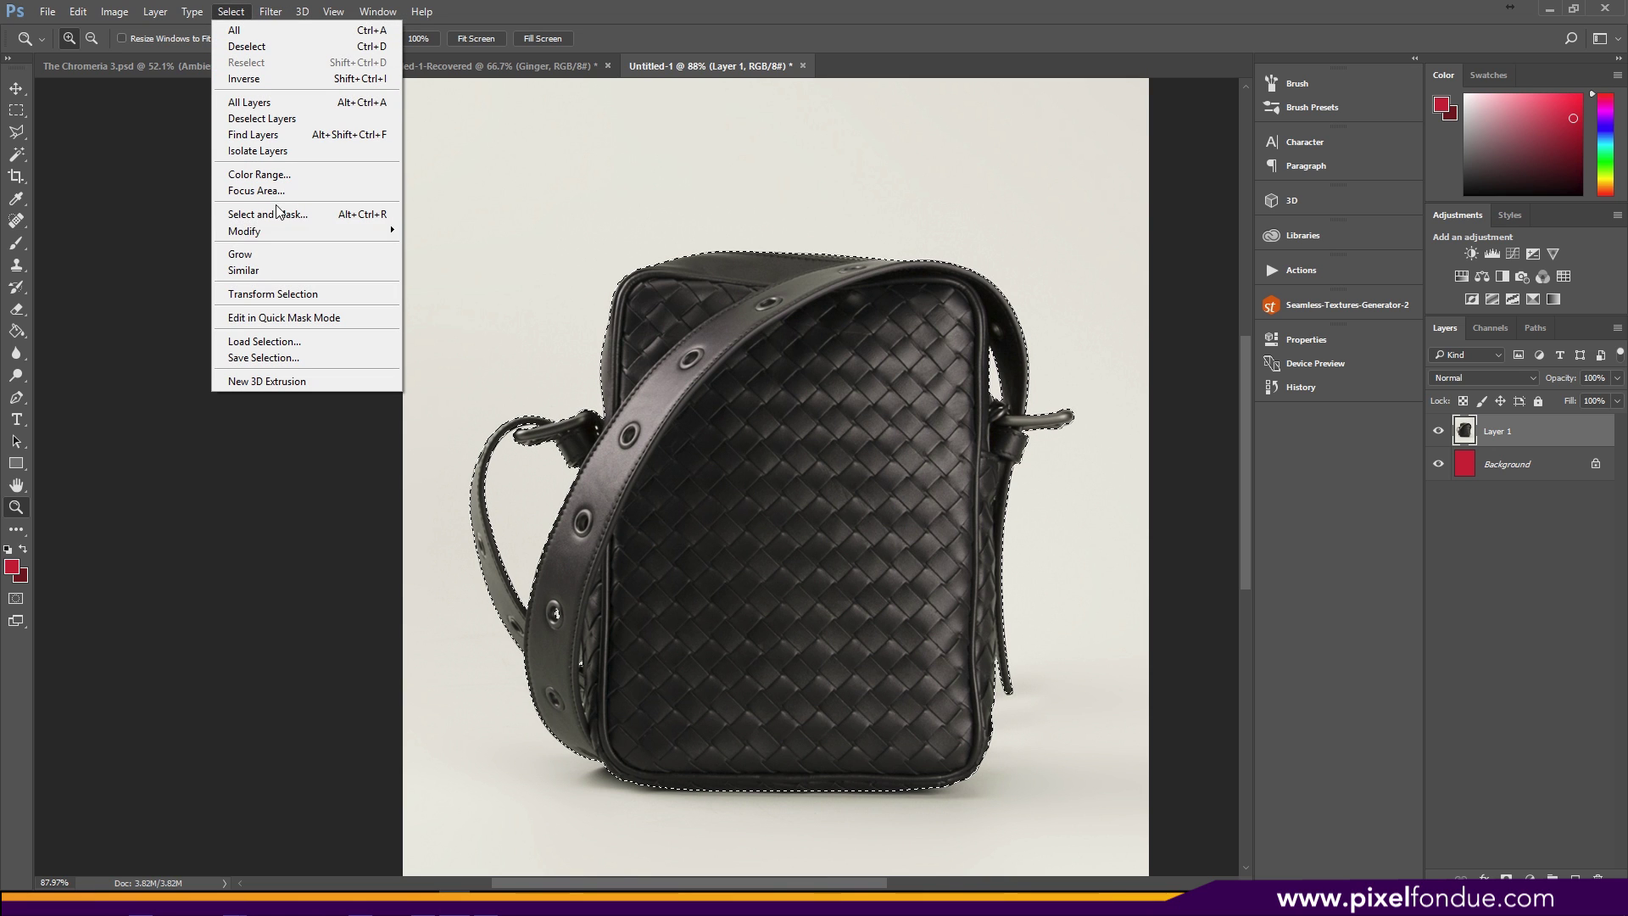
mouse_move(255, 231)
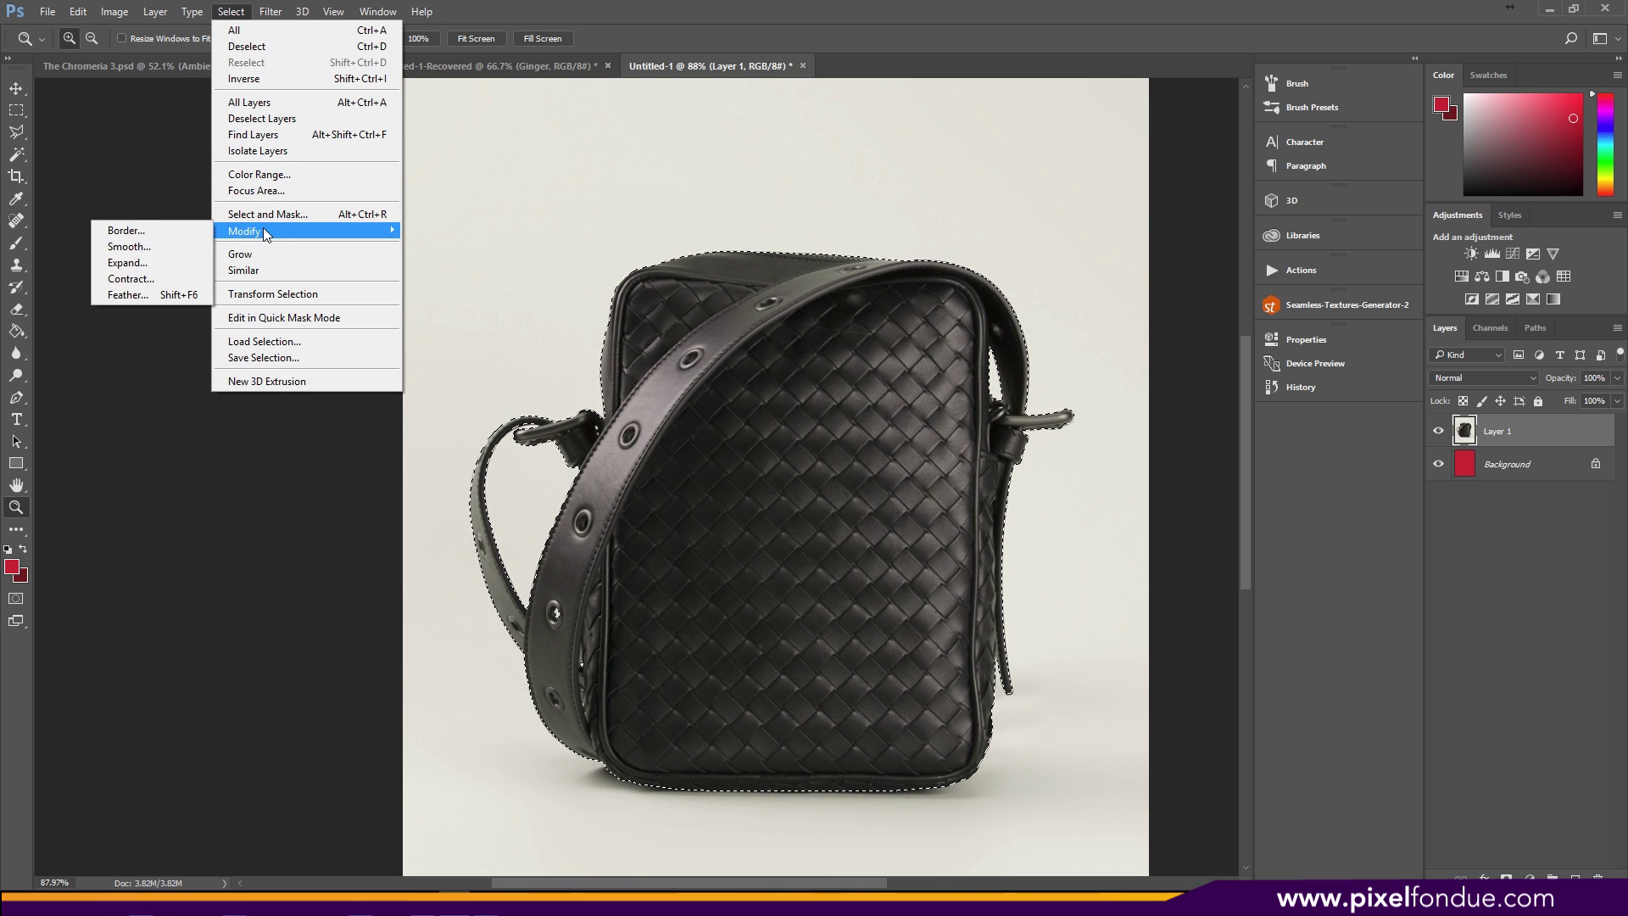
click(132, 280)
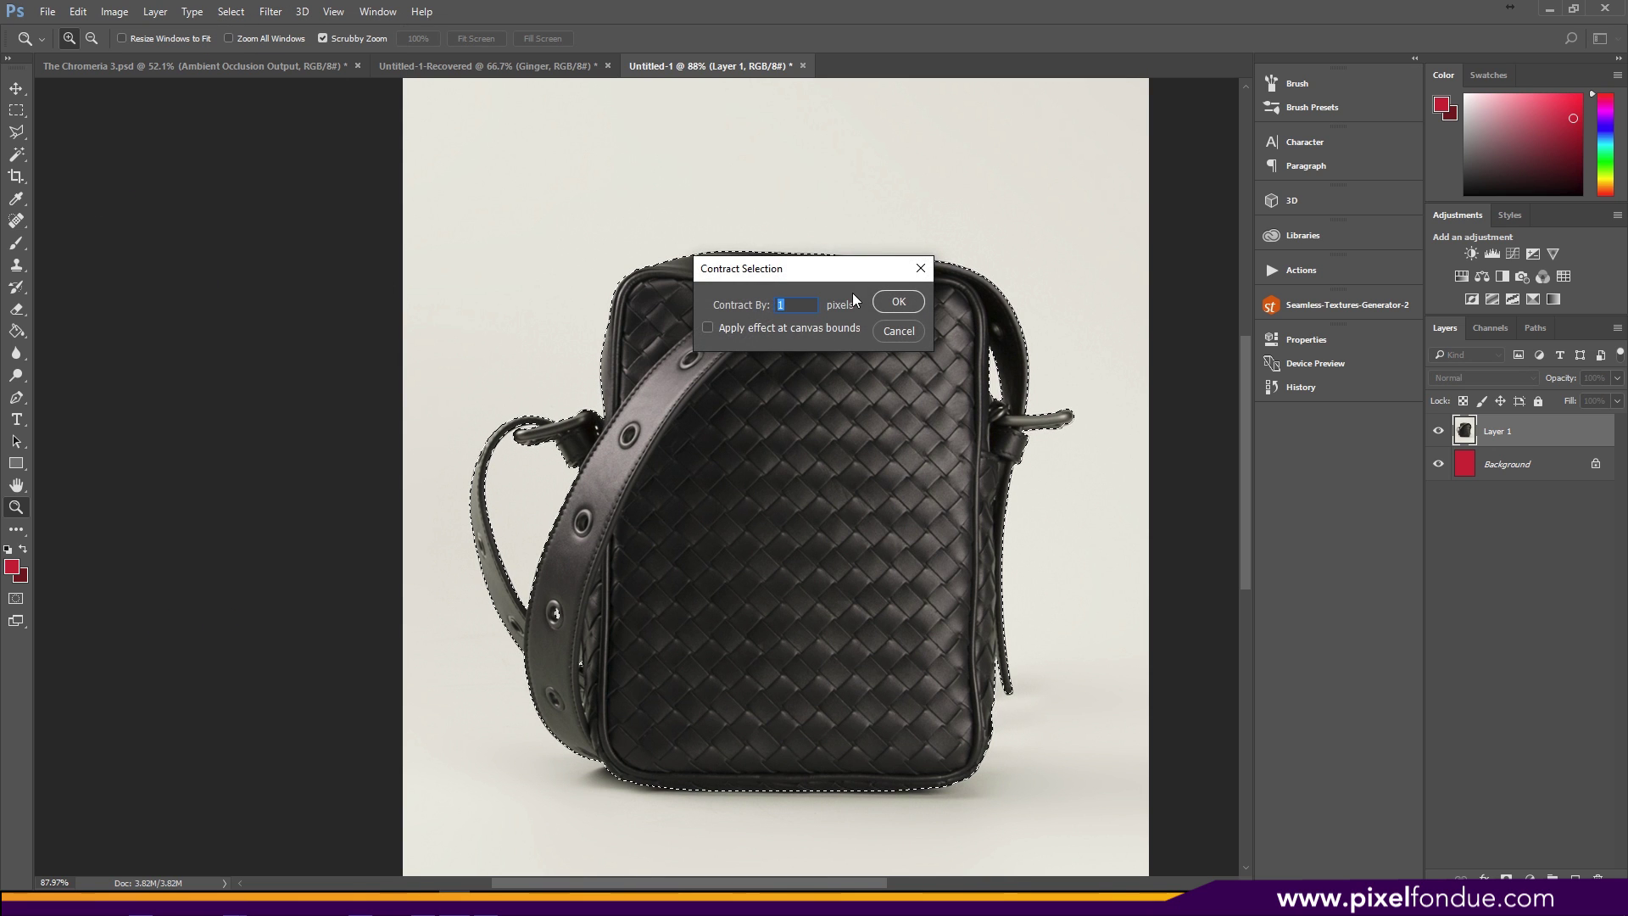
click(897, 301)
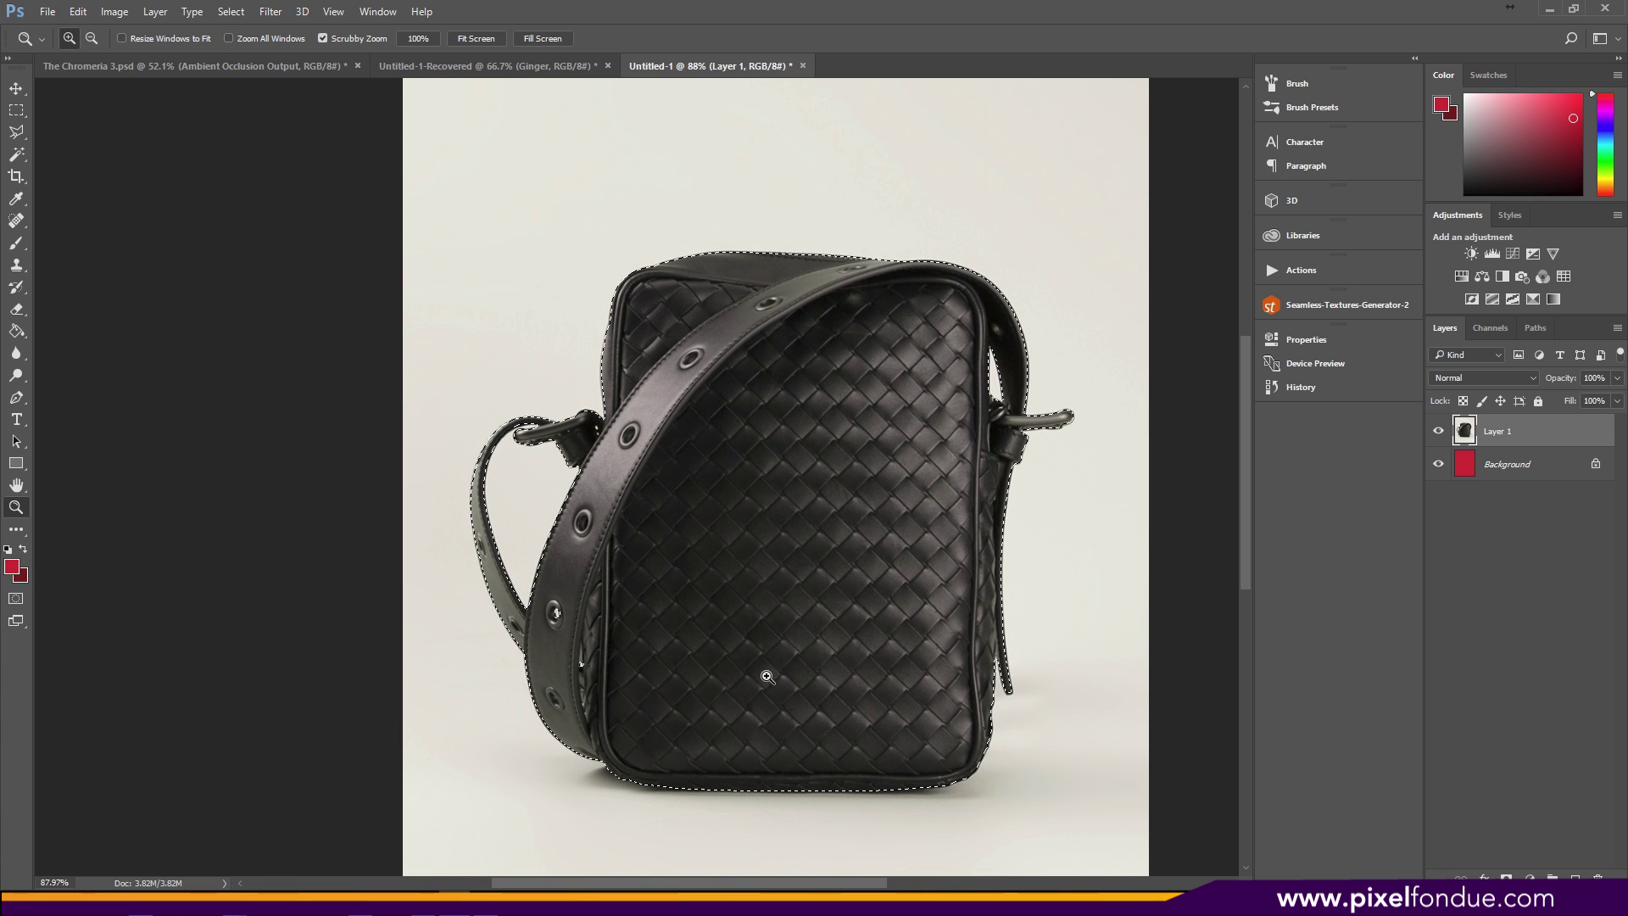
Add a new mask to Layer 1 from the refined selection and zoom out.
click(1508, 877)
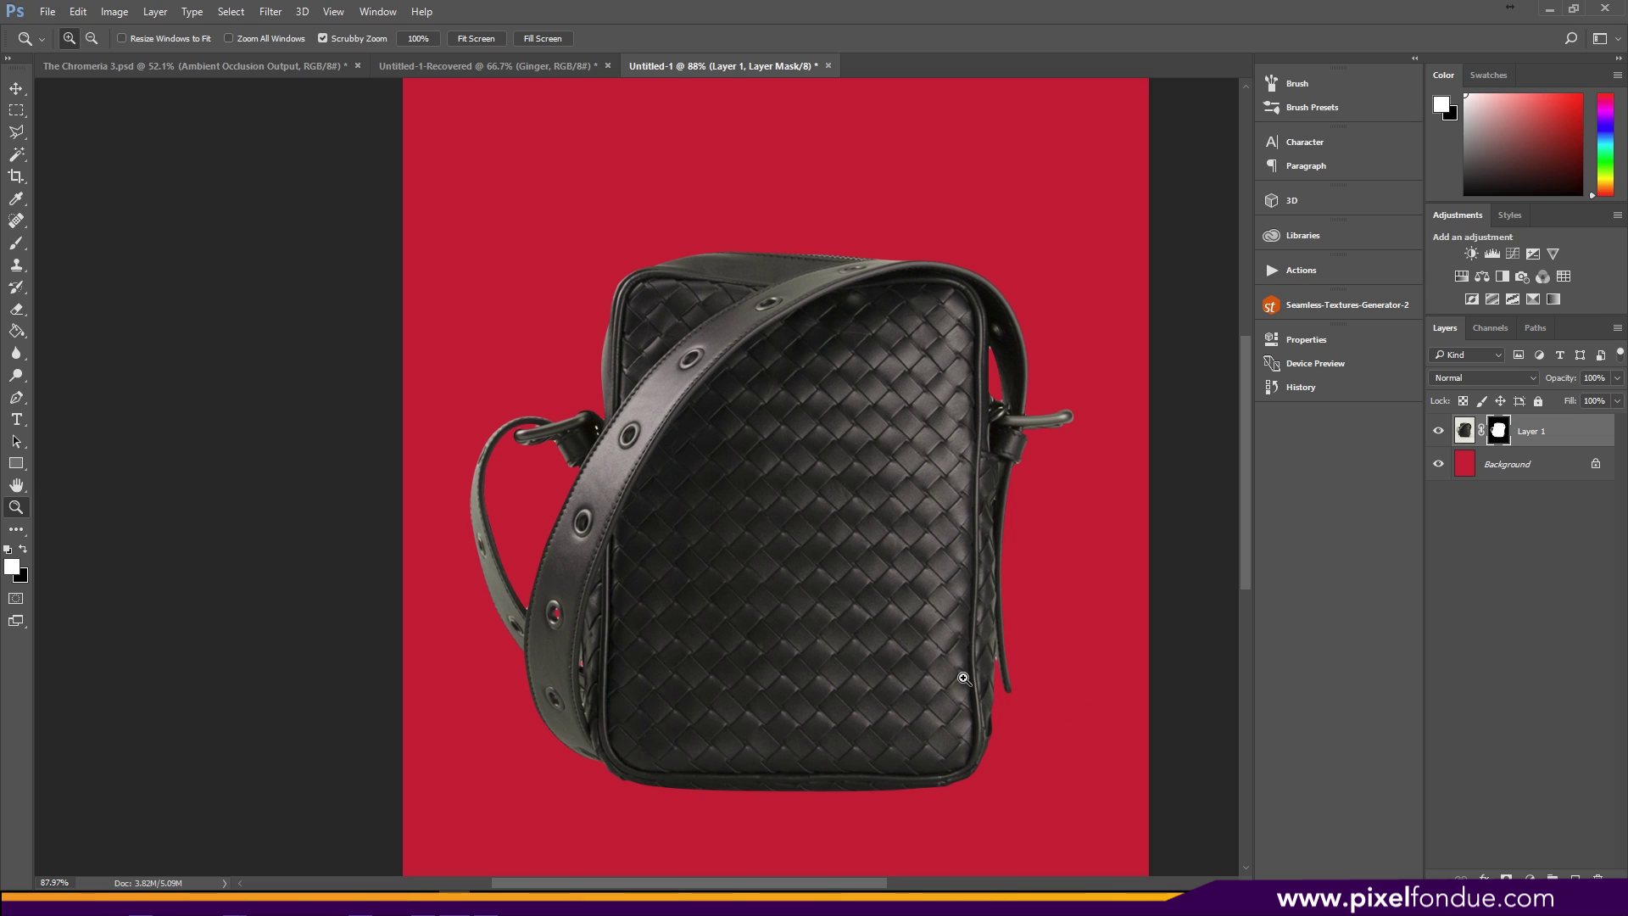
alt+click(975, 603)
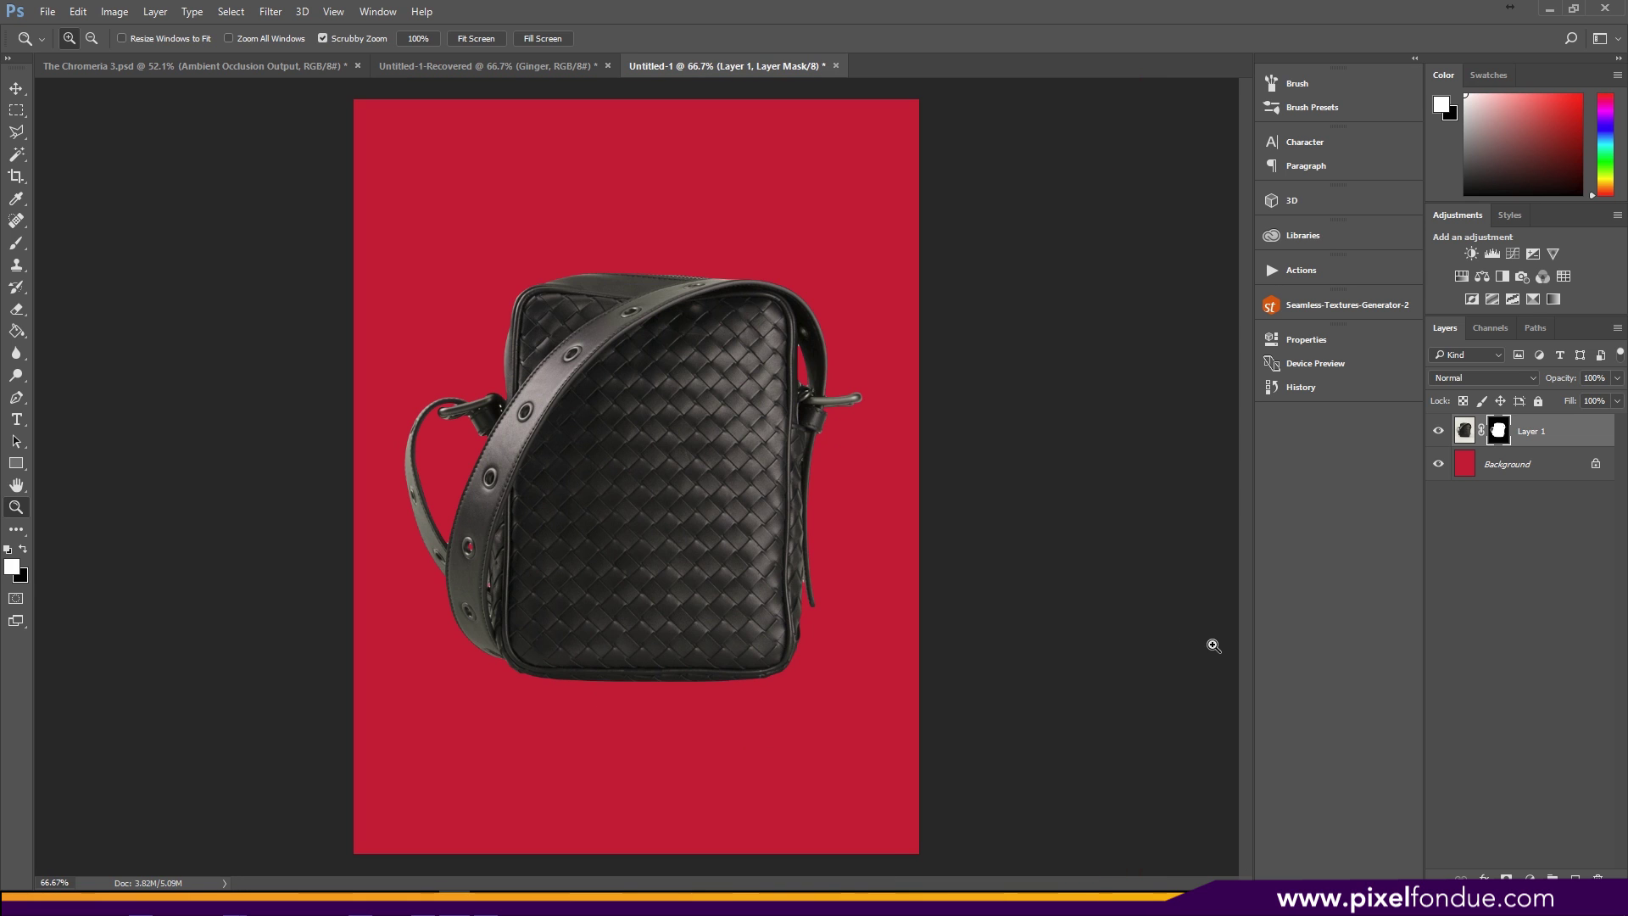